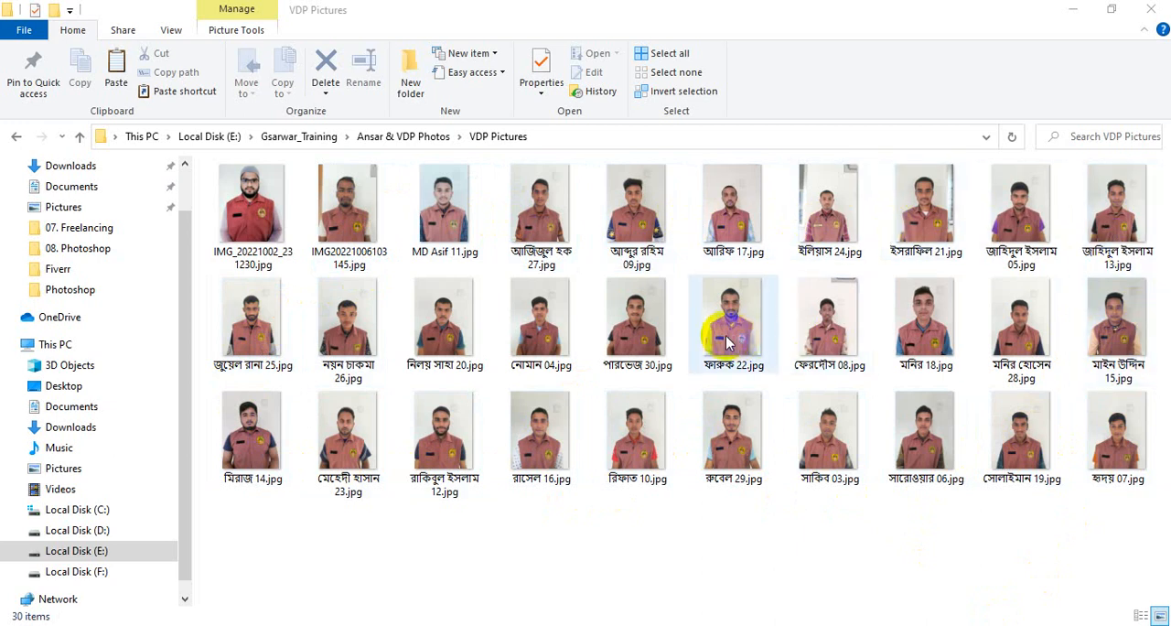
# - Try to open the portrait photo numbered 30 from the VDP Pictures folder in Photoshop
pyautogui.click(640, 337)
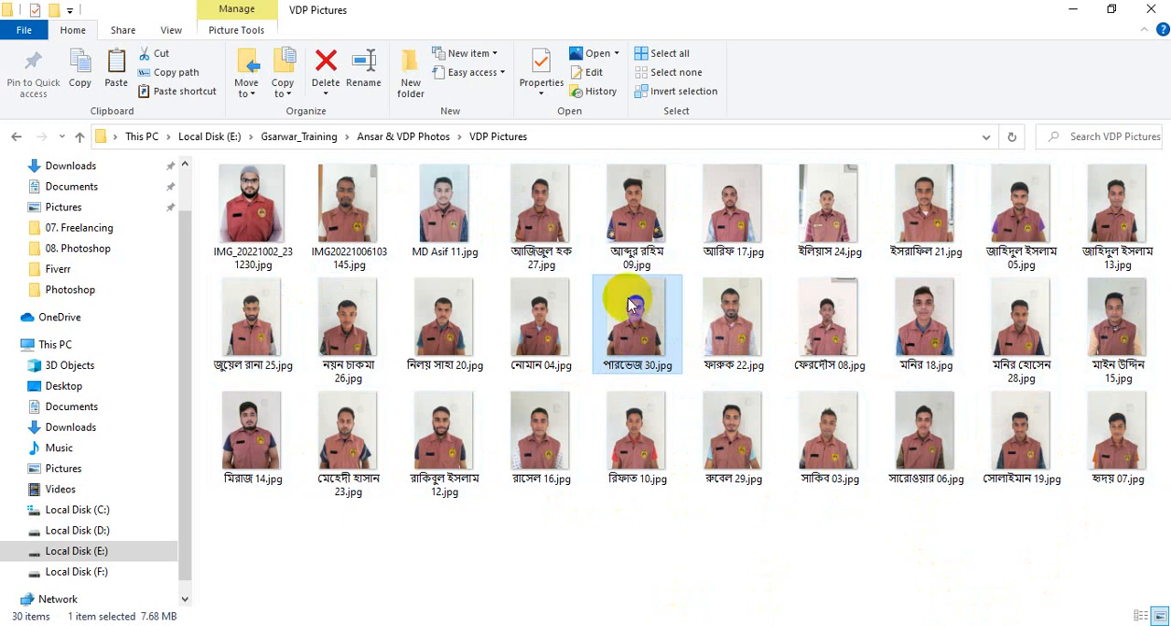
pyautogui.moveTo(648, 316)
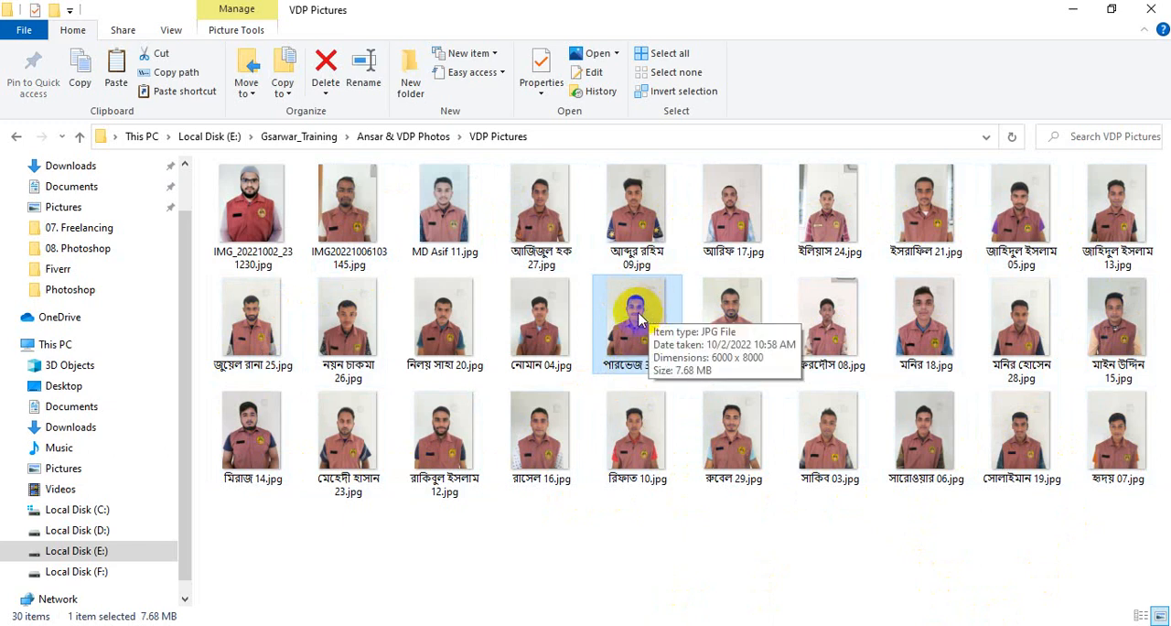
pyautogui.moveTo(639, 316); pyautogui.dragTo(610, 625)
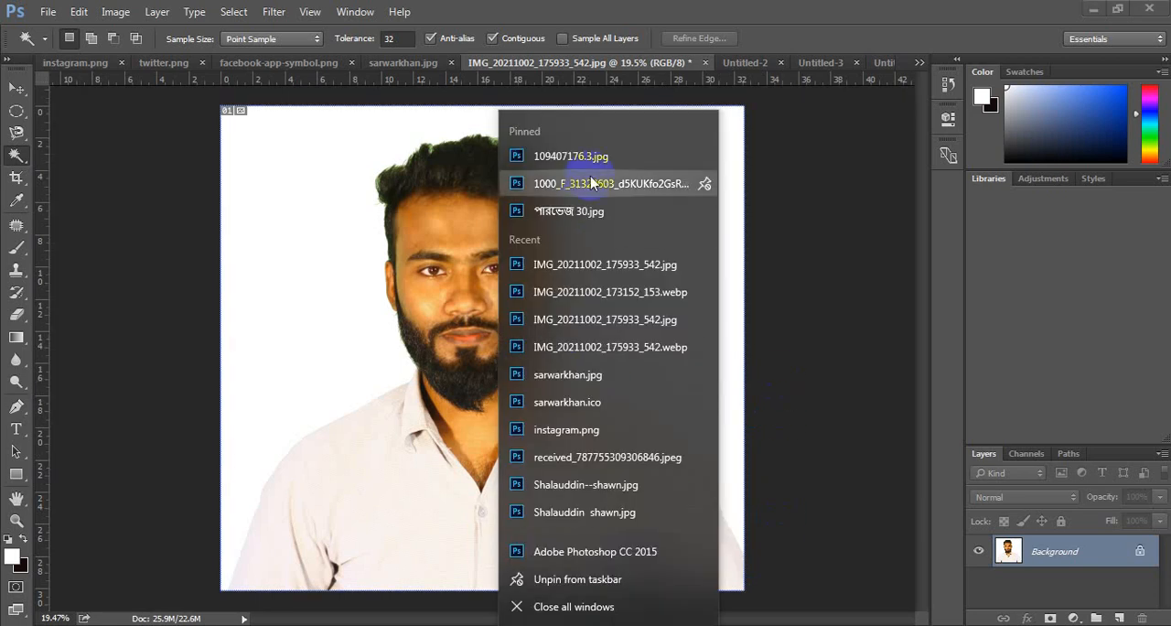
pyautogui.click(837, 260)
pyautogui.click(273, 625)
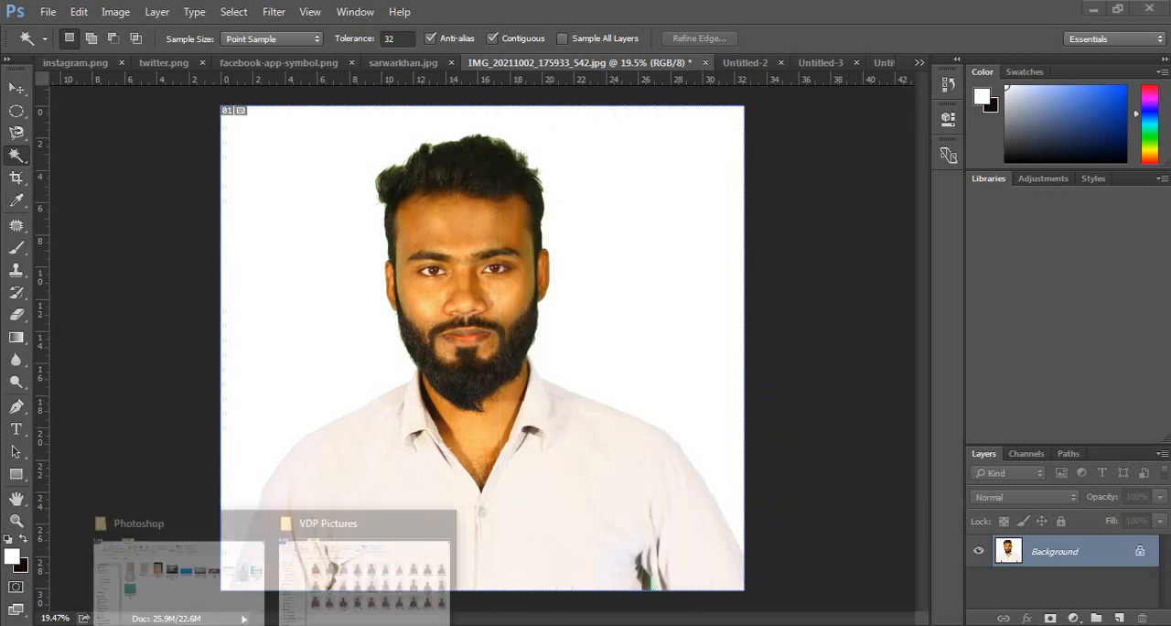
pyautogui.click(416, 526)
pyautogui.click(666, 341)
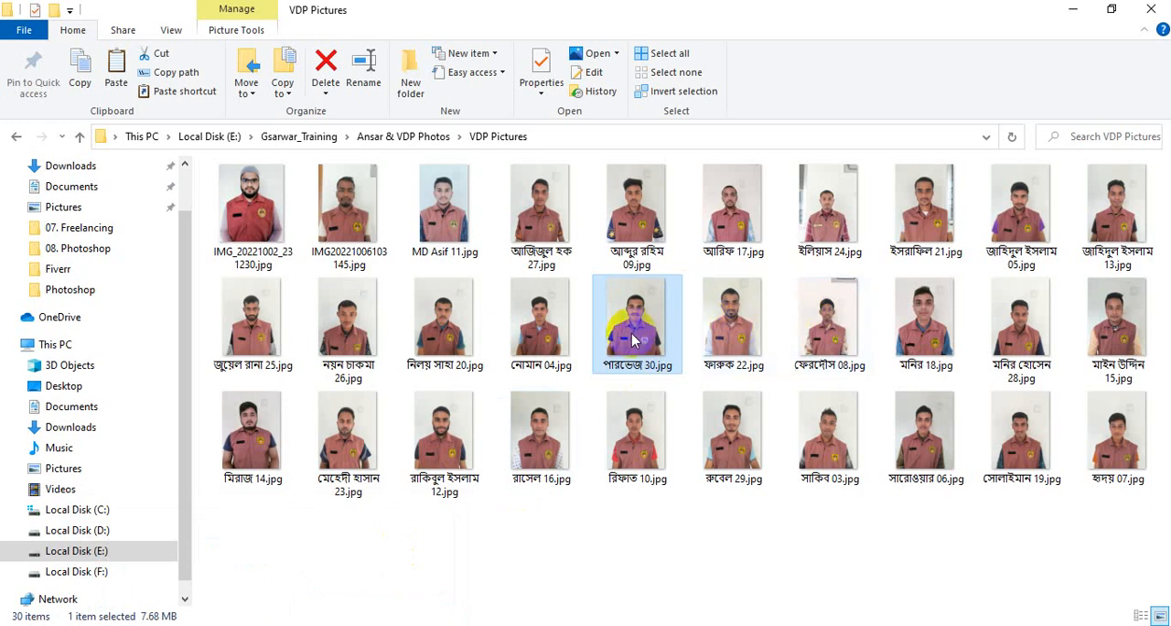
pyautogui.moveTo(622, 320); pyautogui.dragTo(611, 625)
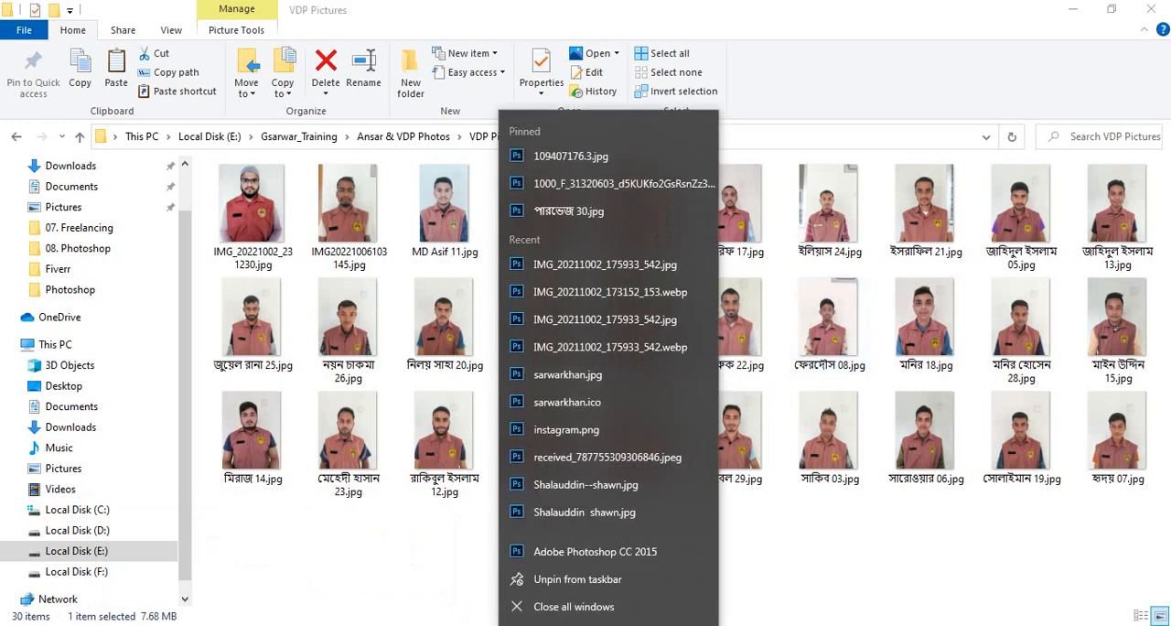
pyautogui.click(604, 158)
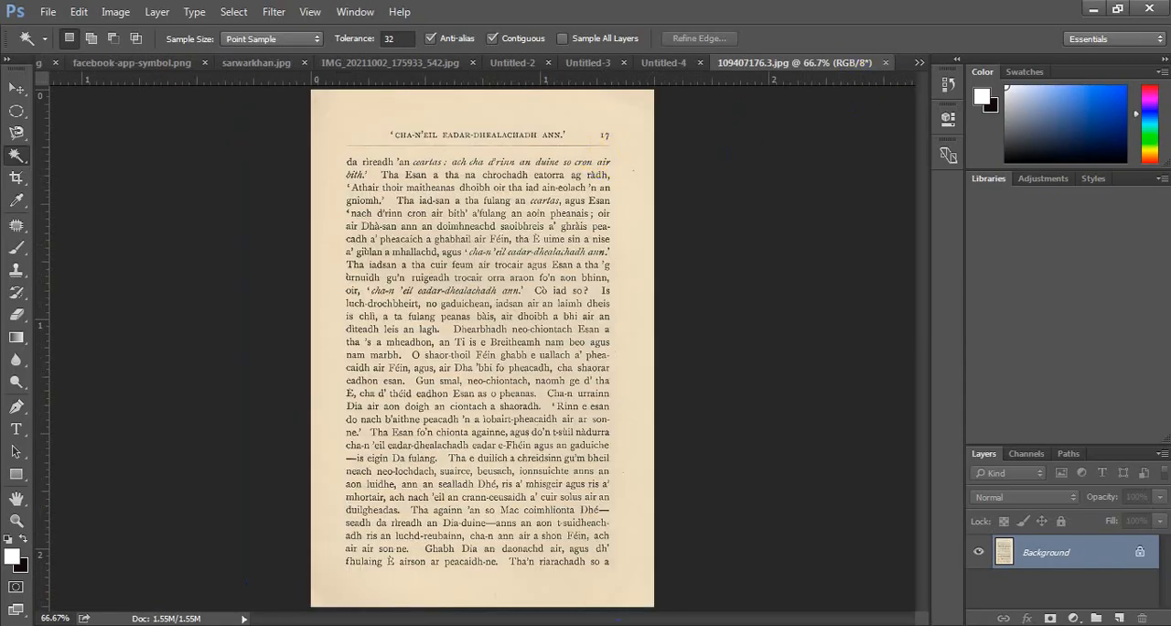
# - Bring the portrait photo numbered 30 from the VDP Pictures folder into Photoshop as its own document
pyautogui.click(379, 556)
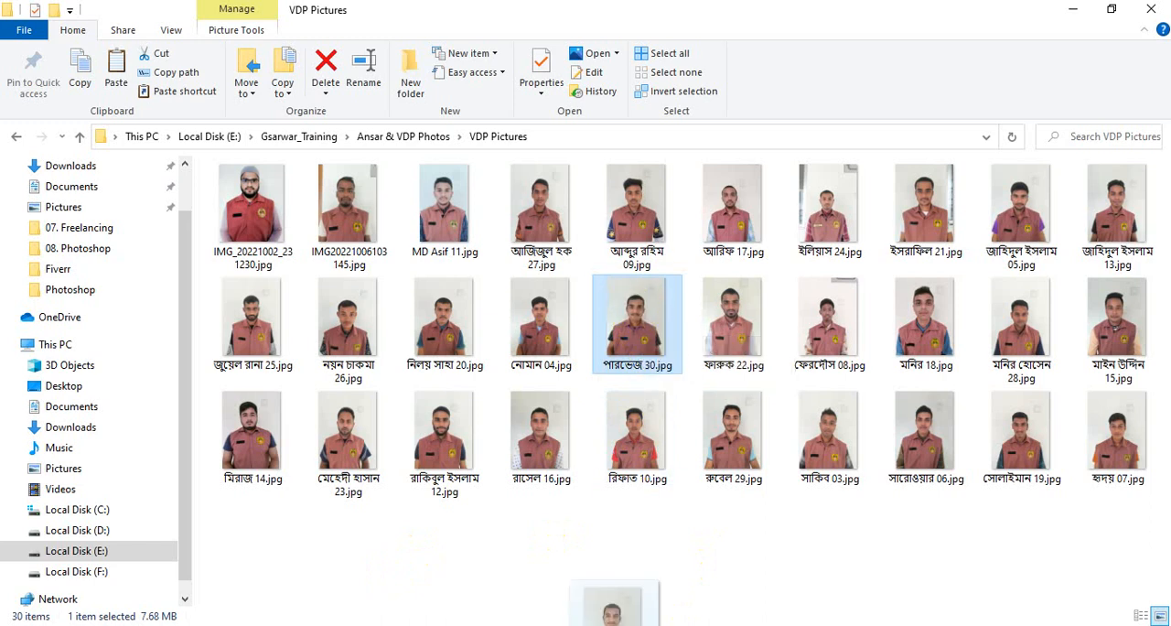
pyautogui.click(611, 608)
pyautogui.moveTo(611, 609); pyautogui.dragTo(903, 59)
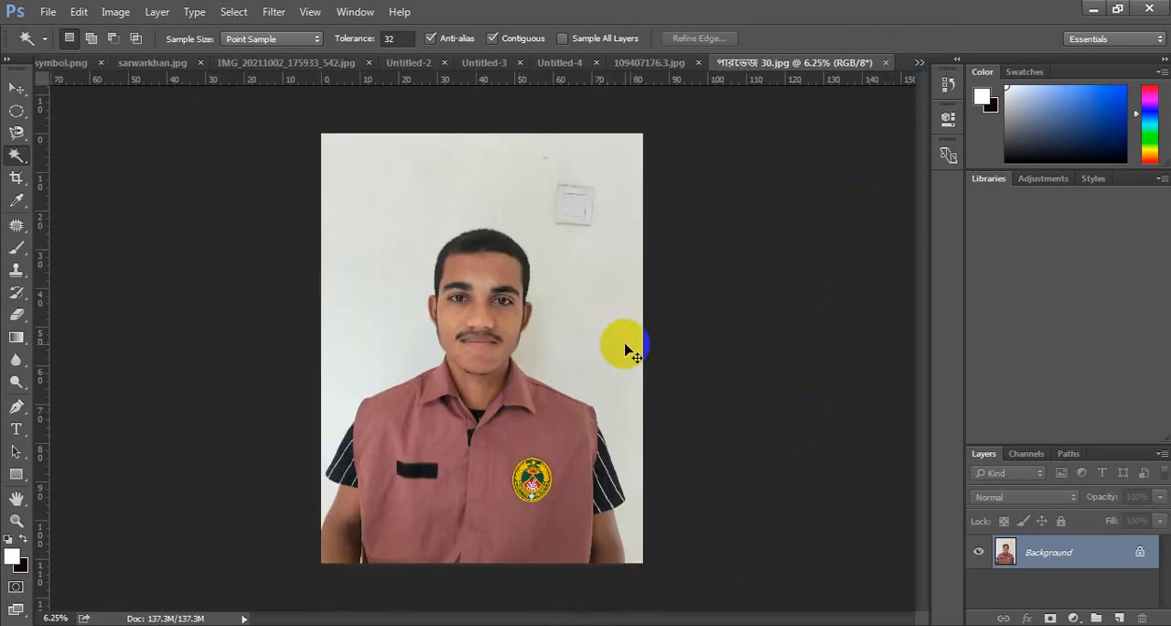
pyautogui.scroll(2, 580, 325)
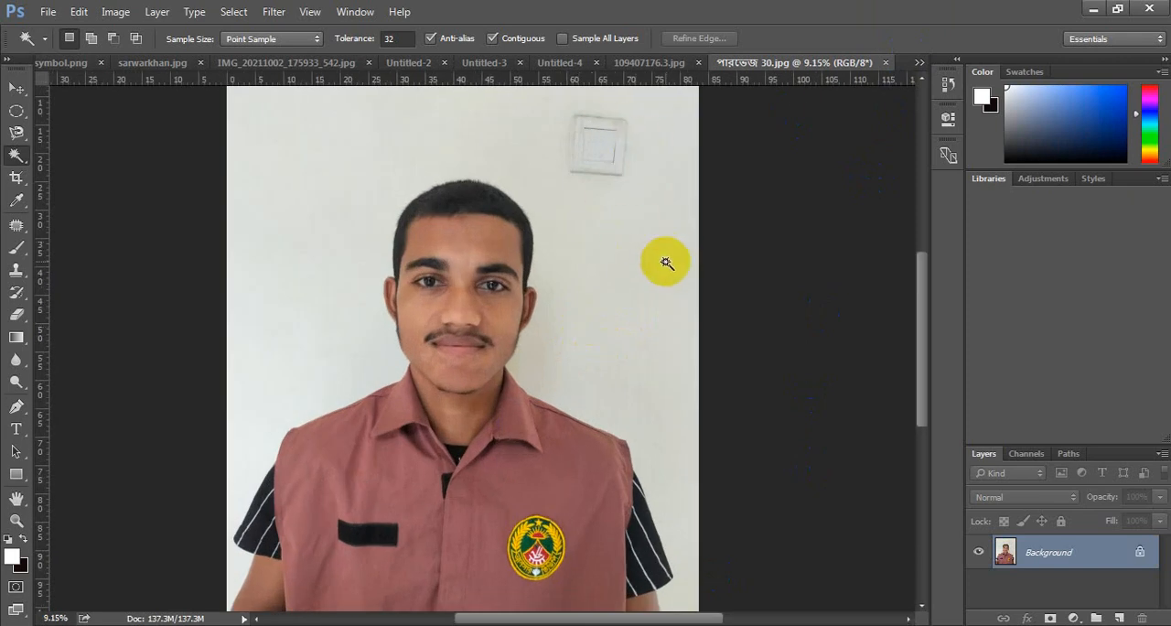
pyautogui.scroll(-1, 666, 263)
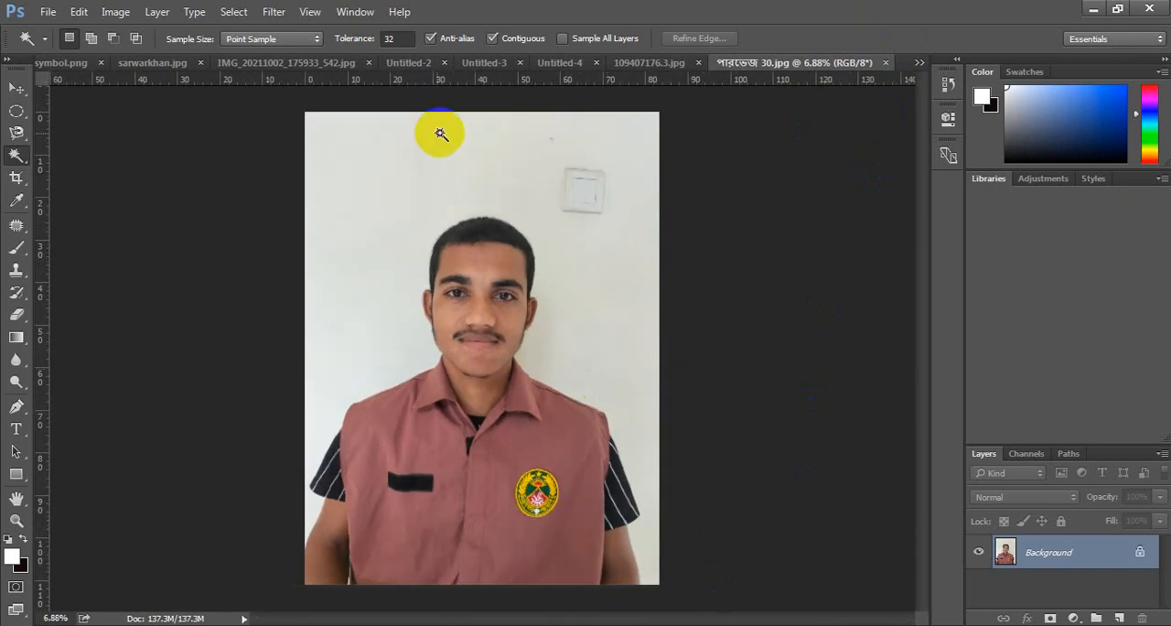
# - Select the wall behind the man with the Magic Wand at tolerance 32, including the shaded area beside his neck
pyautogui.rightClick(15, 156)
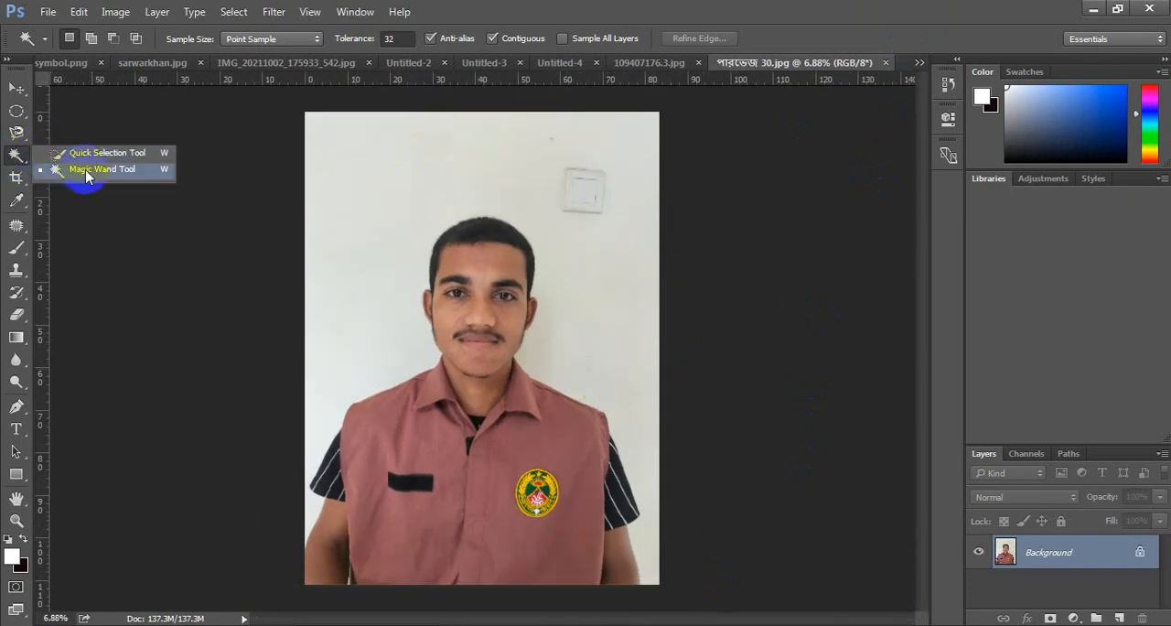
pyautogui.click(87, 174)
pyautogui.click(16, 132)
pyautogui.click(73, 125)
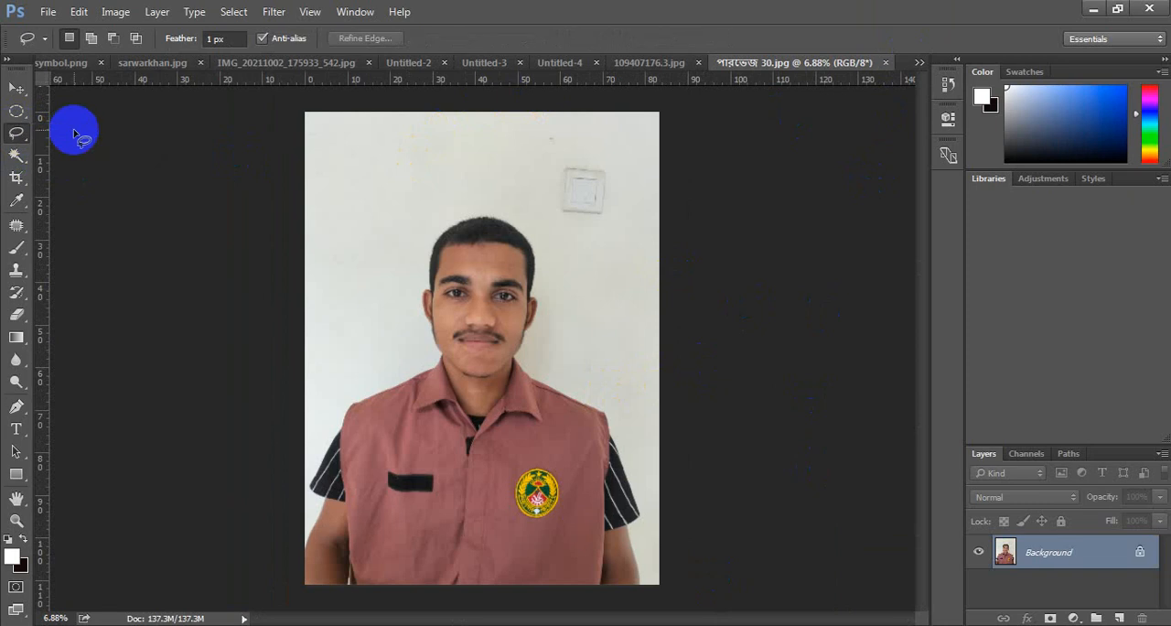
pyautogui.click(25, 161)
pyautogui.click(74, 170)
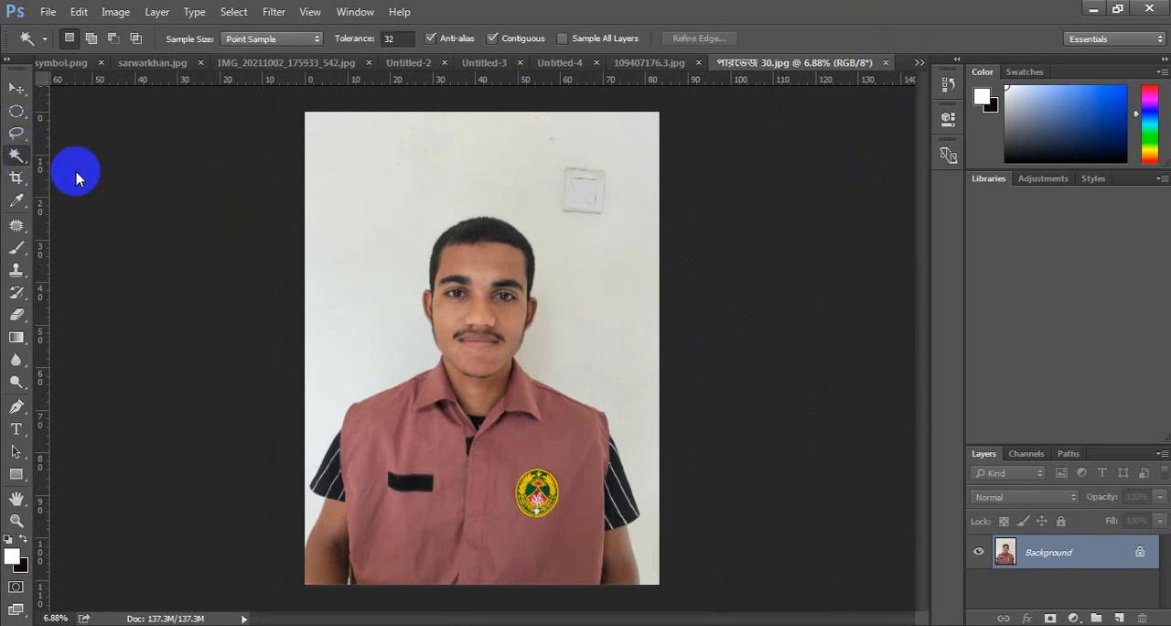
pyautogui.click(378, 183)
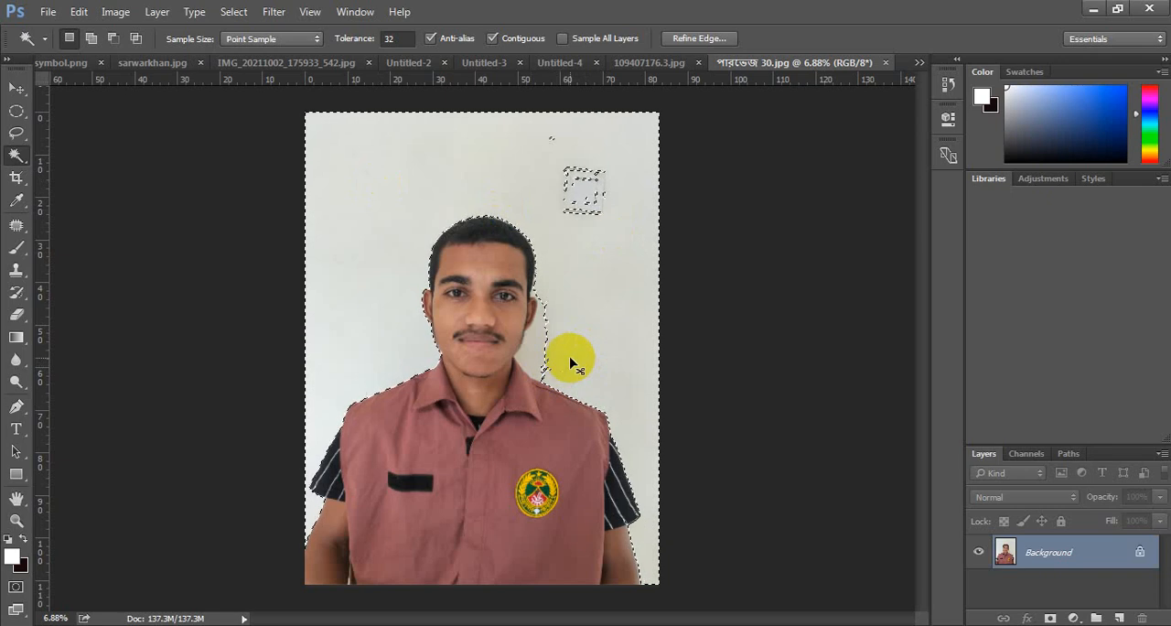
pyautogui.scroll(3, 554, 370)
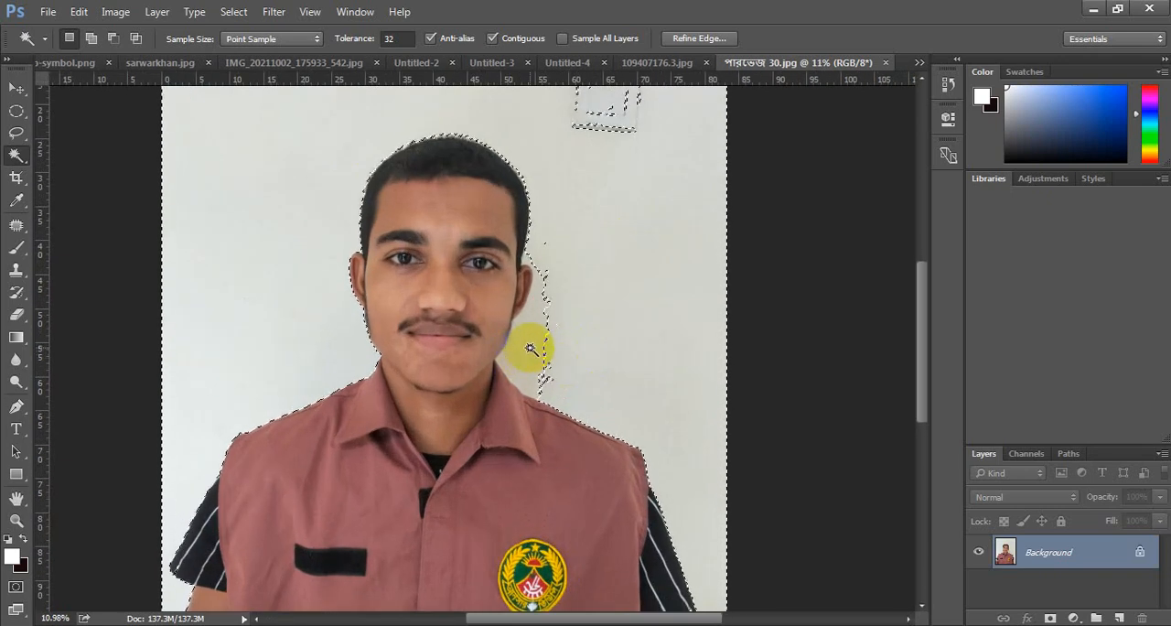
pyautogui.keyDown('shift'); pyautogui.click(542, 331); pyautogui.keyUp('shift')
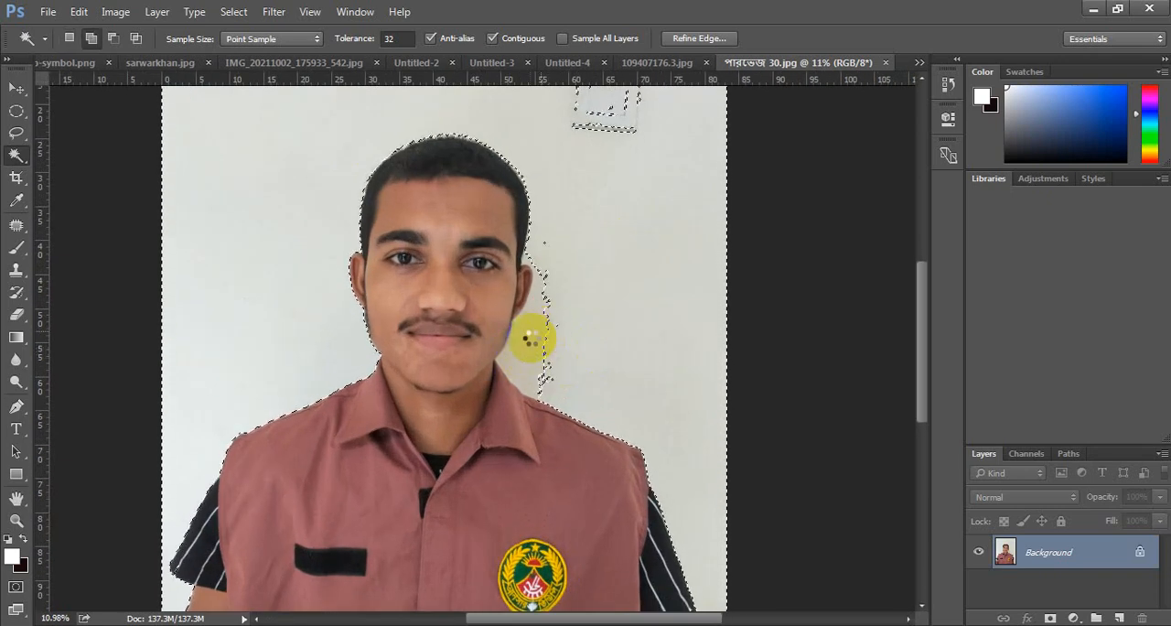
# - Add the unselected outlines of the wall switch to the background selection with the Magic Wand
pyautogui.scroll(4, 654, 275)
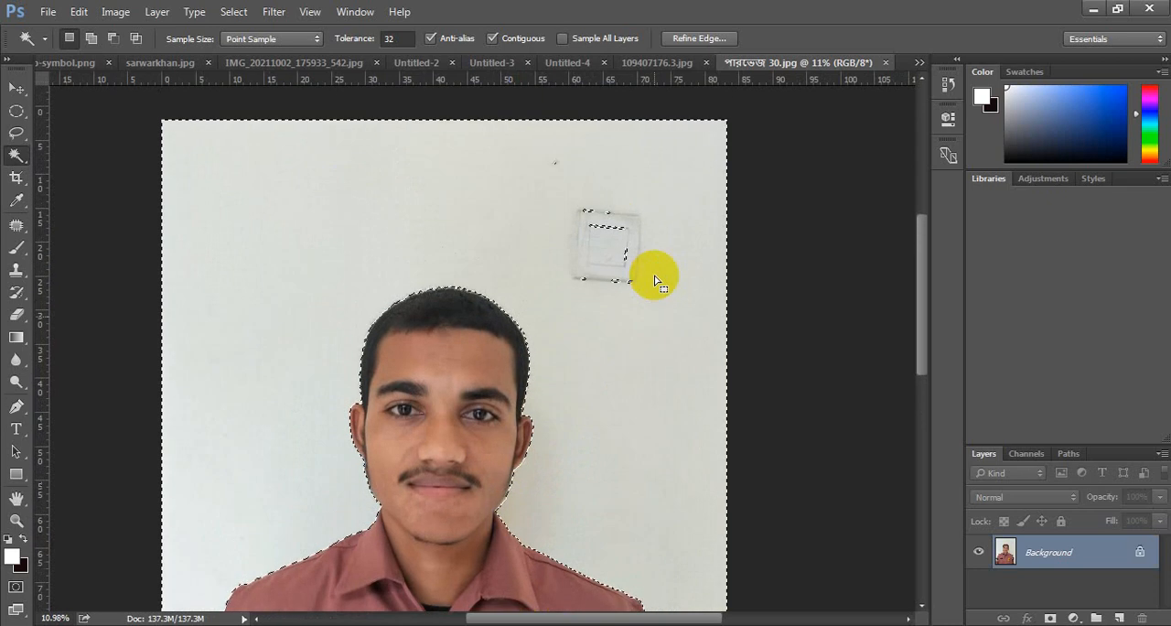
pyautogui.keyDown('shift'); pyautogui.click(612, 230); pyautogui.keyUp('shift')
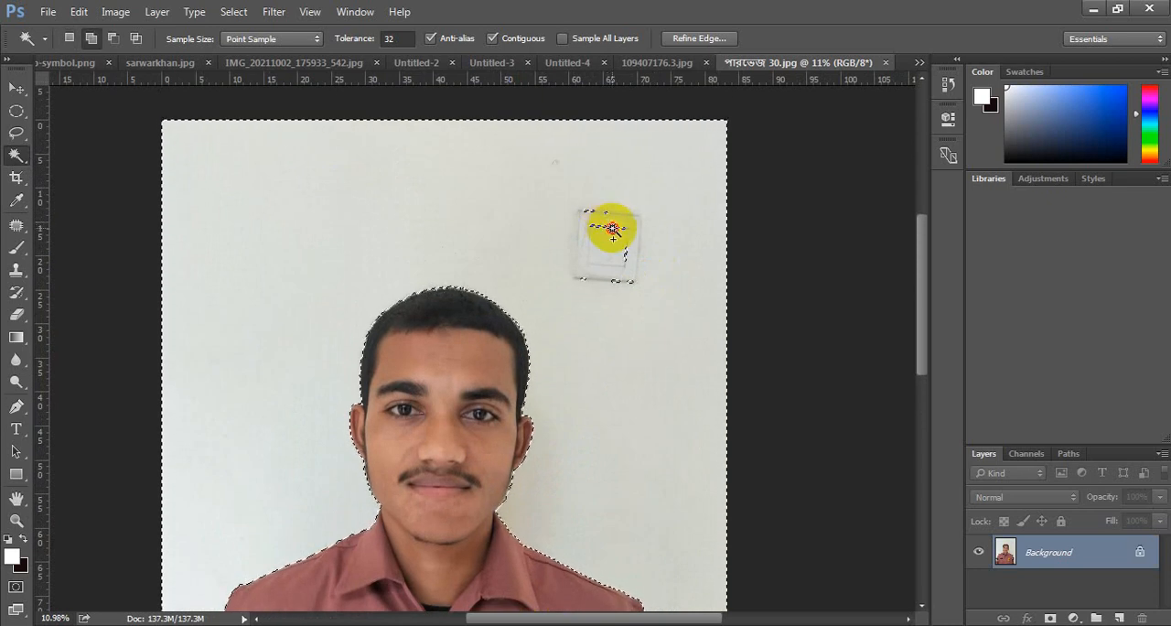
pyautogui.keyDown('shift'); pyautogui.click(609, 233); pyautogui.keyUp('shift')
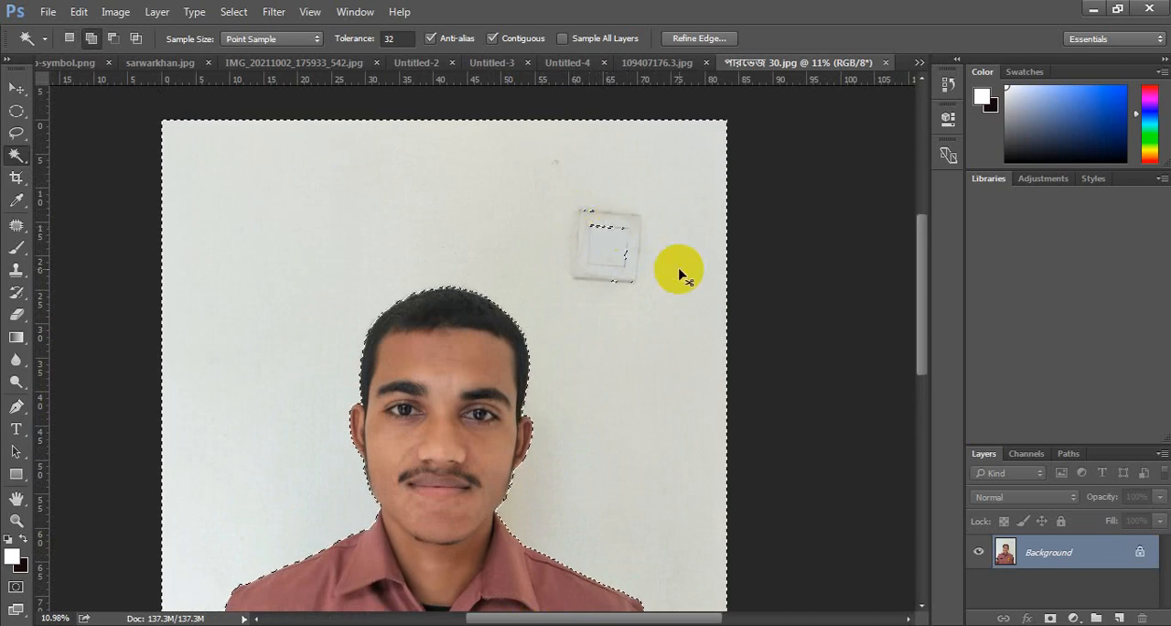
pyautogui.scroll(5, 677, 269)
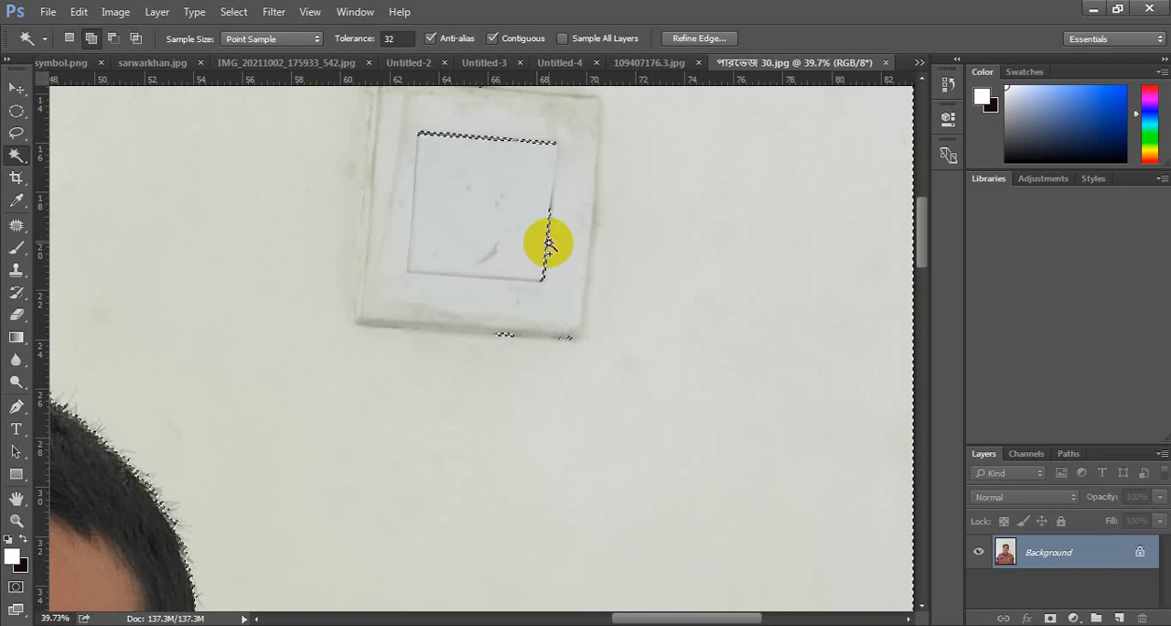
pyautogui.keyDown('shift'); pyautogui.click(549, 234); pyautogui.keyUp('shift')
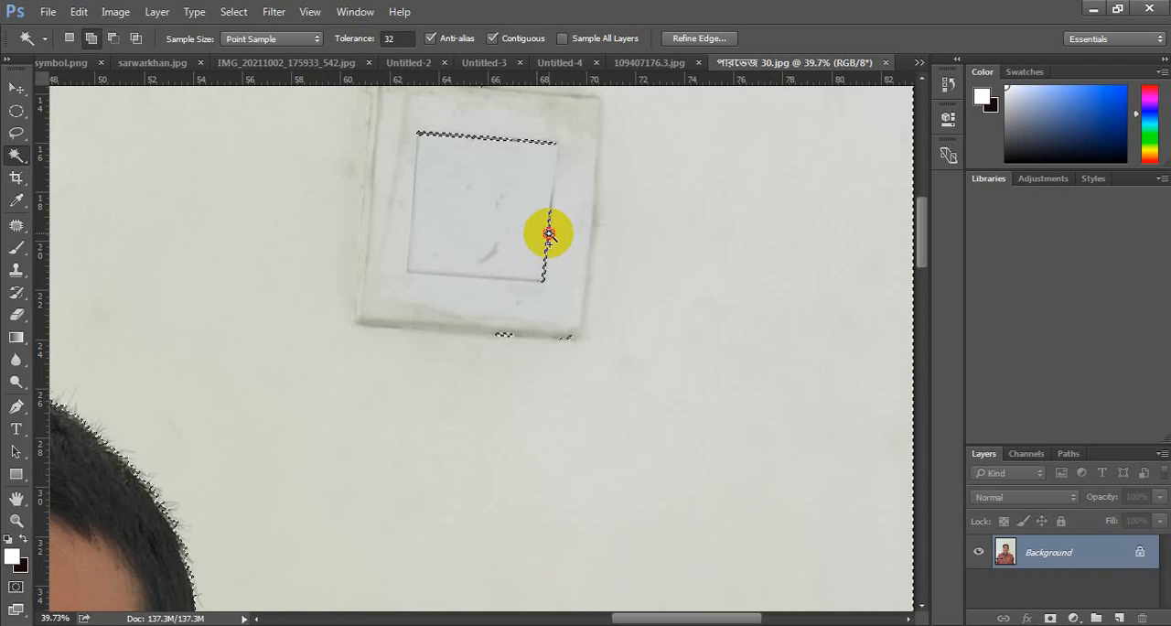
pyautogui.keyDown('shift'); pyautogui.click(491, 134); pyautogui.keyUp('shift')
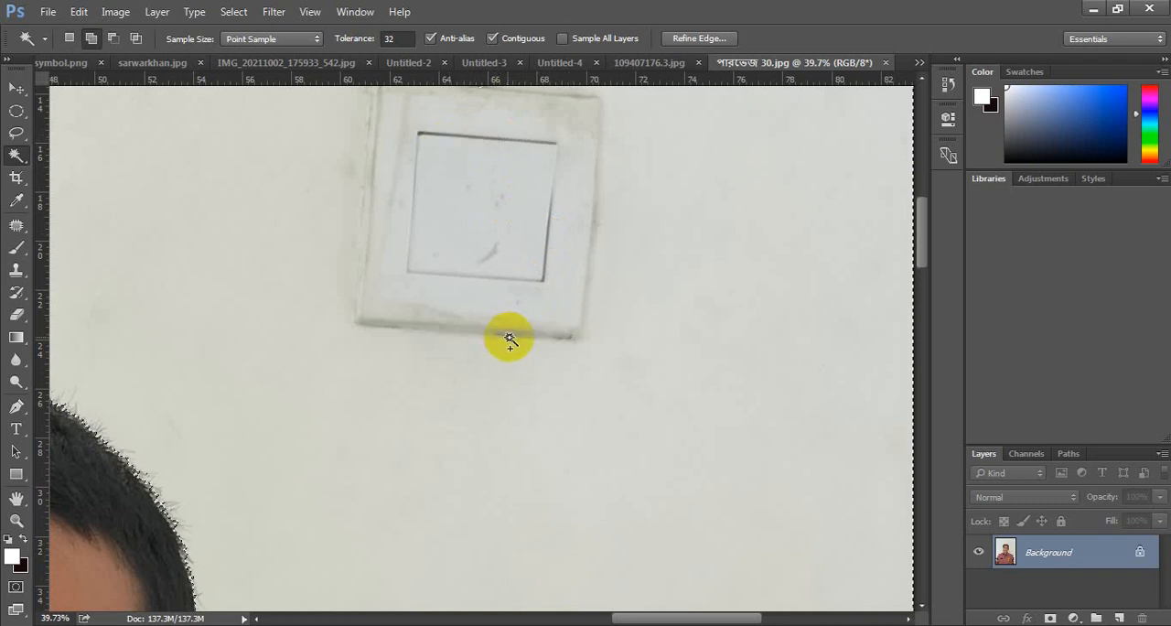
# - Set the foreground colour to bright blue (#084ff1) and fill the selected wall area with it
pyautogui.scroll(-5, 604, 337)
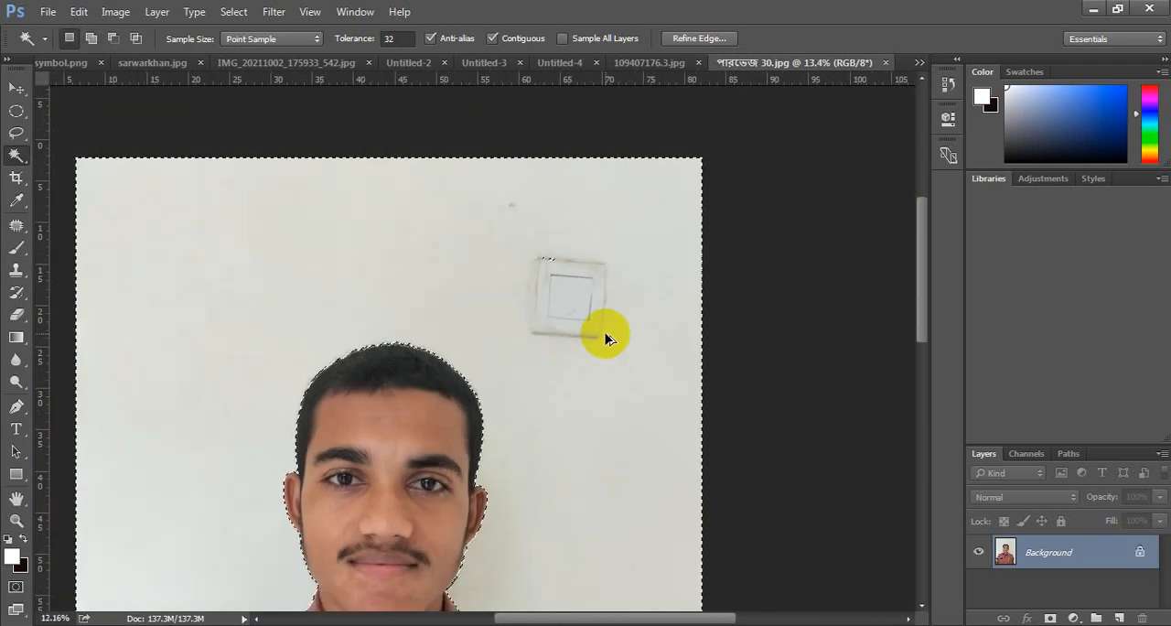
pyautogui.scroll(-3, 607, 337)
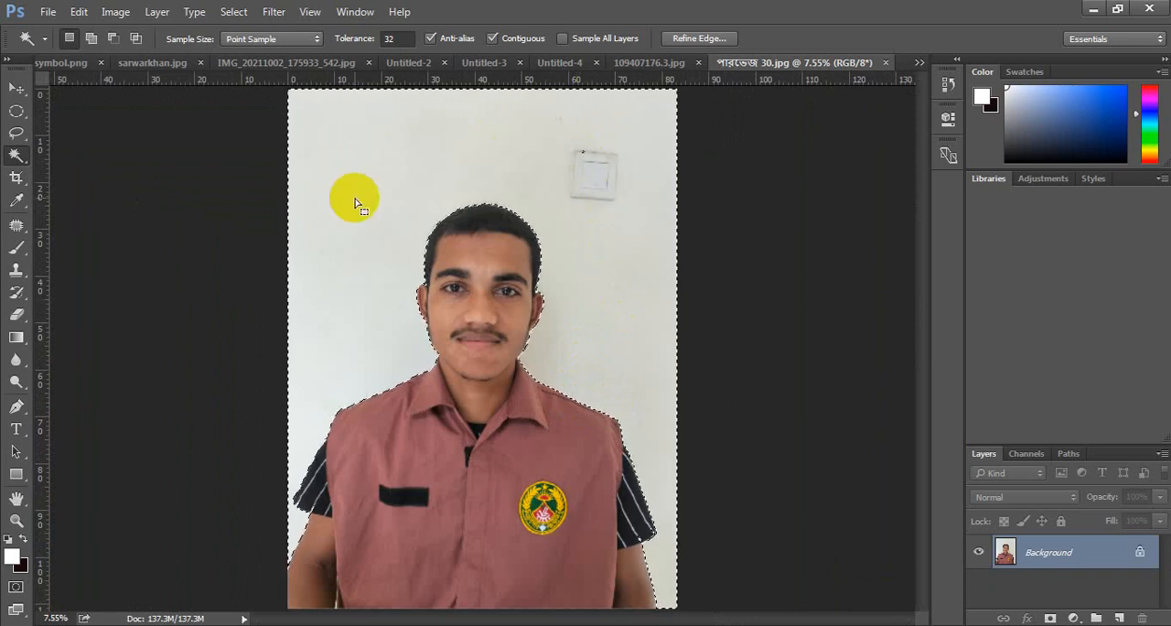
pyautogui.click(11, 555)
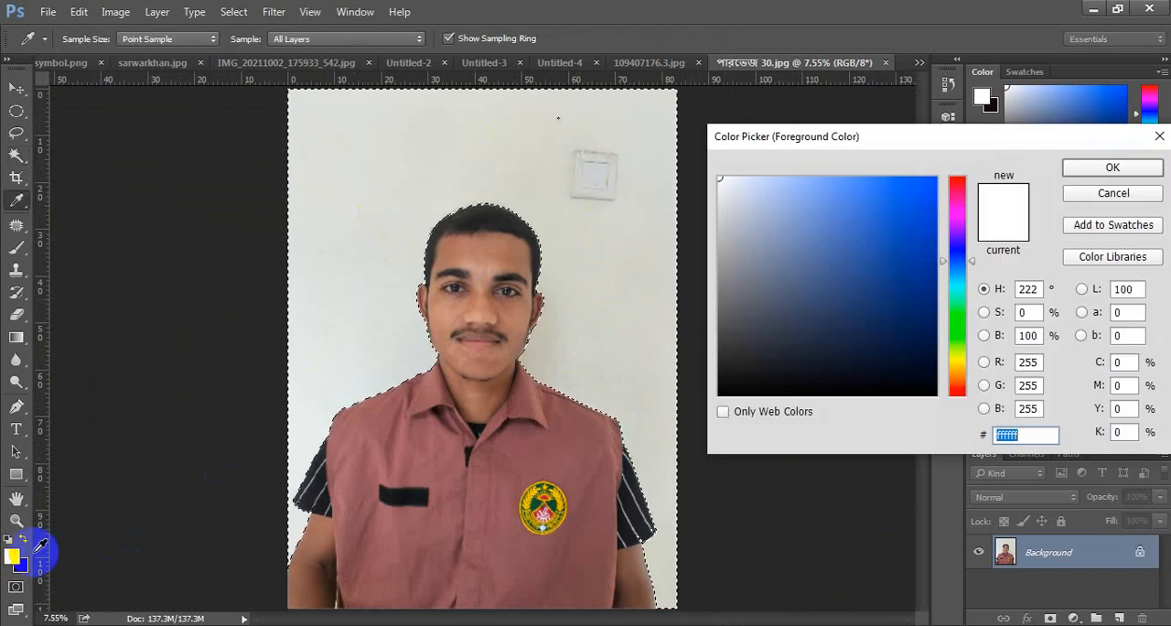
pyautogui.click(909, 219)
pyautogui.moveTo(909, 219); pyautogui.dragTo(930, 188)
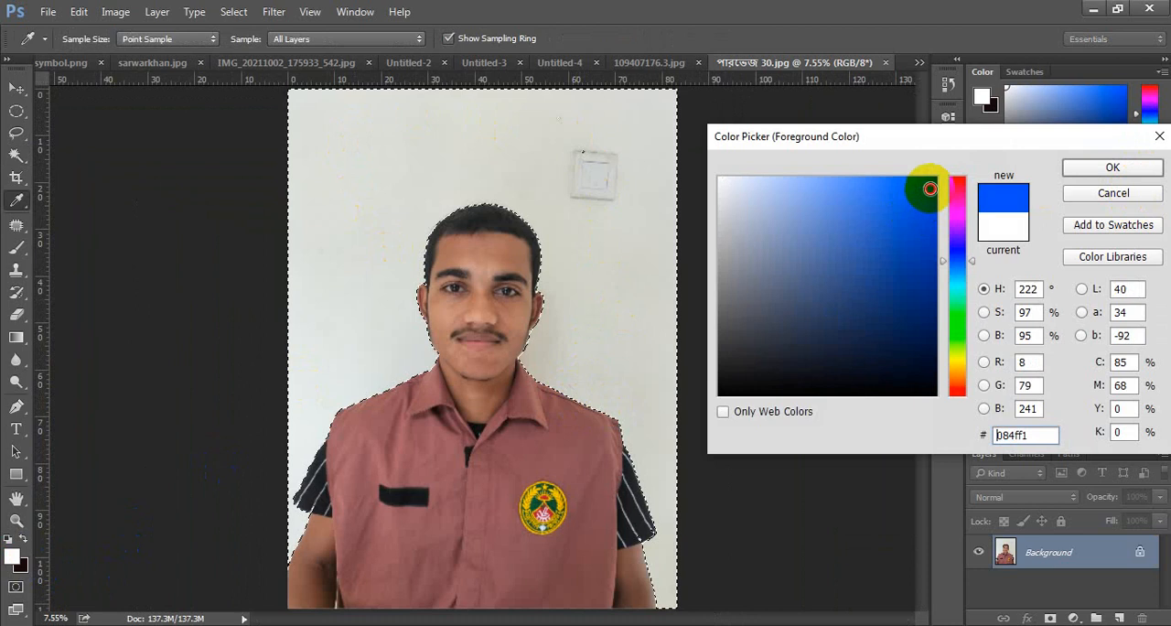
pyautogui.click(1115, 167)
pyautogui.press('w')
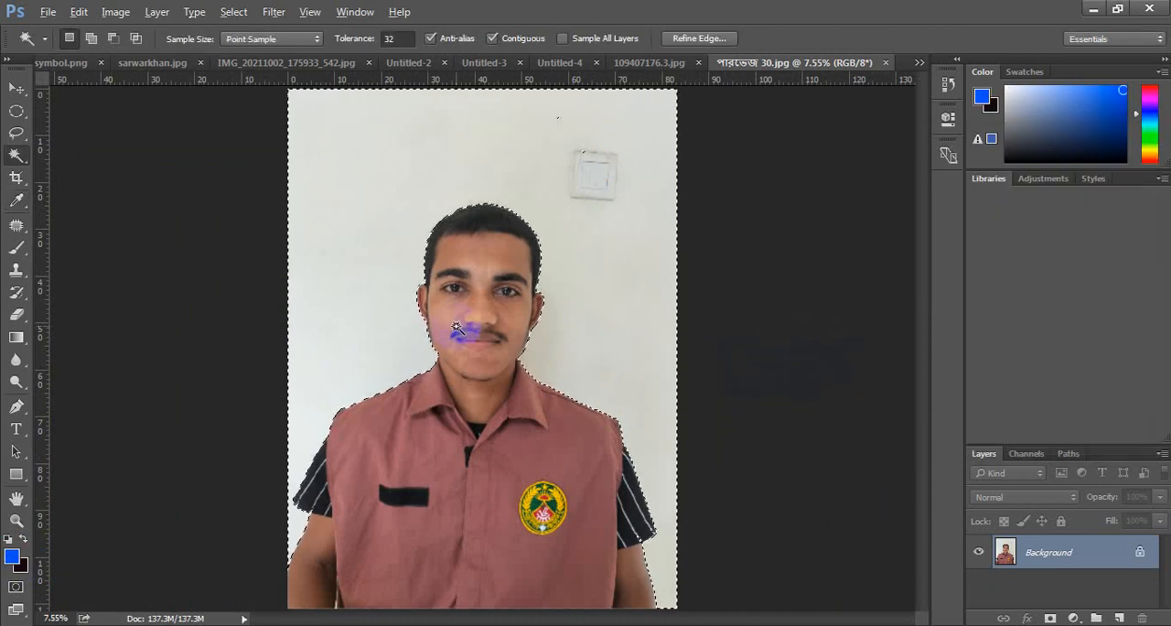
pyautogui.hotkey('alt', 'BackSpace')
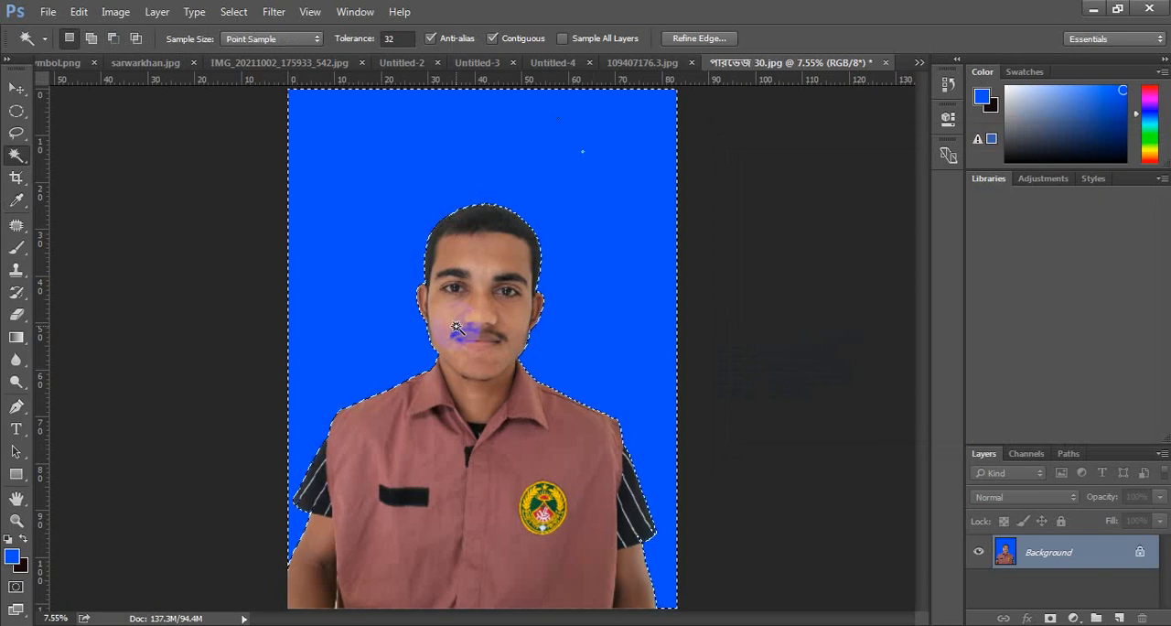
# - Set the background colour to red (#e50d0d), fill the selected wall area with it and clear the selection
pyautogui.click(24, 569)
pyautogui.click(924, 198)
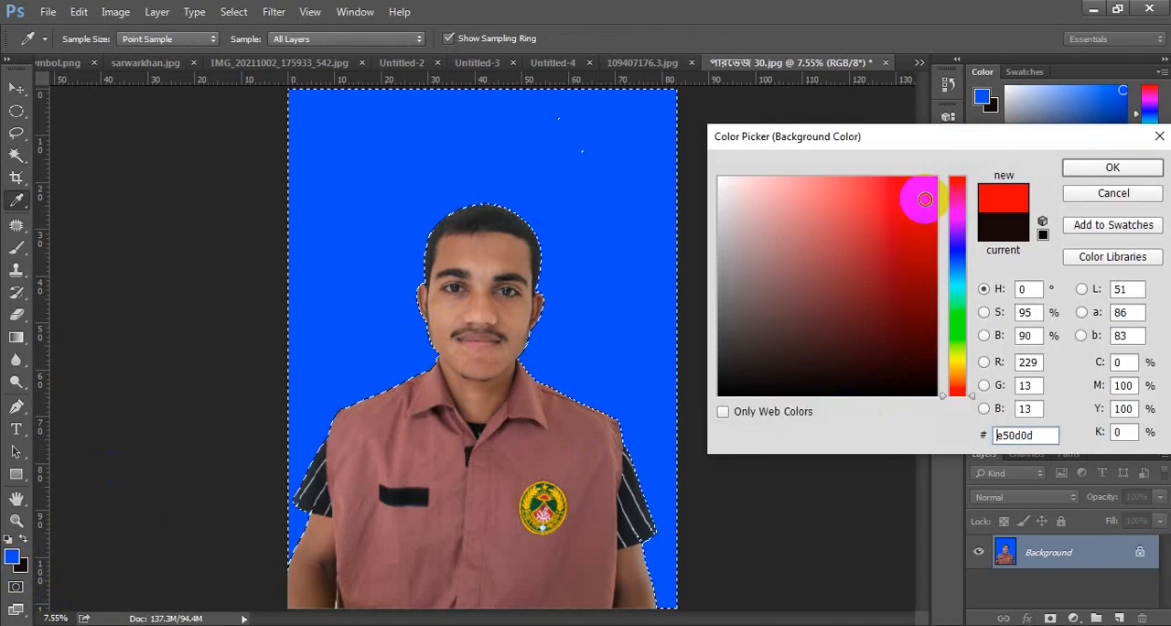
pyautogui.click(1115, 167)
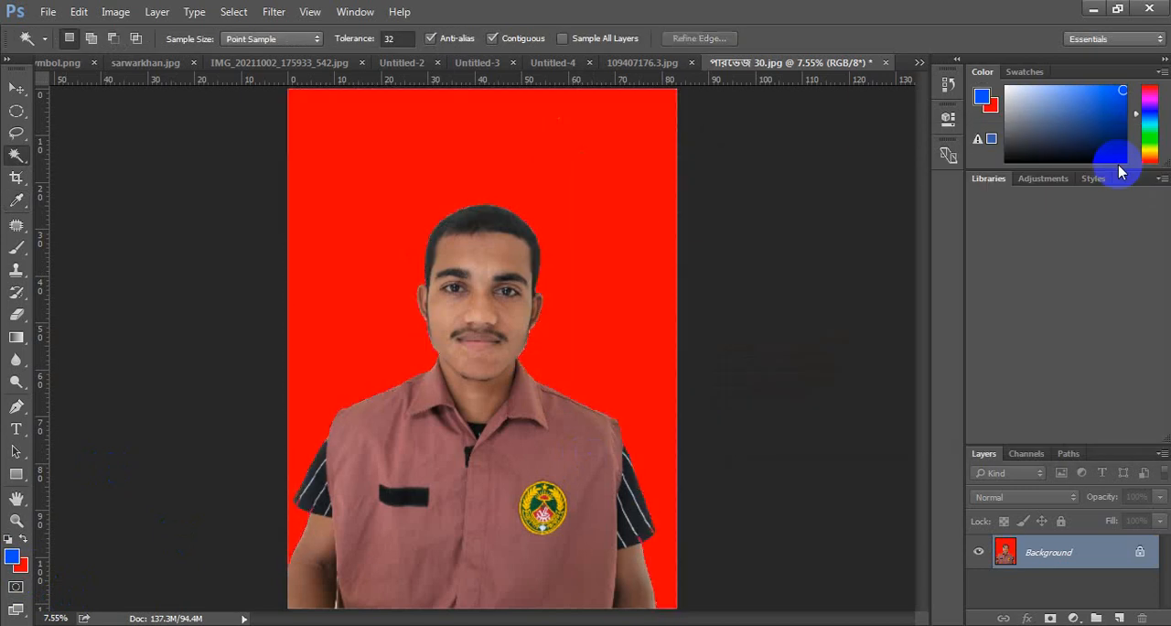
# - Reset the foreground and background colours to black and white, and fill the entire canvas with white
pyautogui.scroll(9, 564, 282)
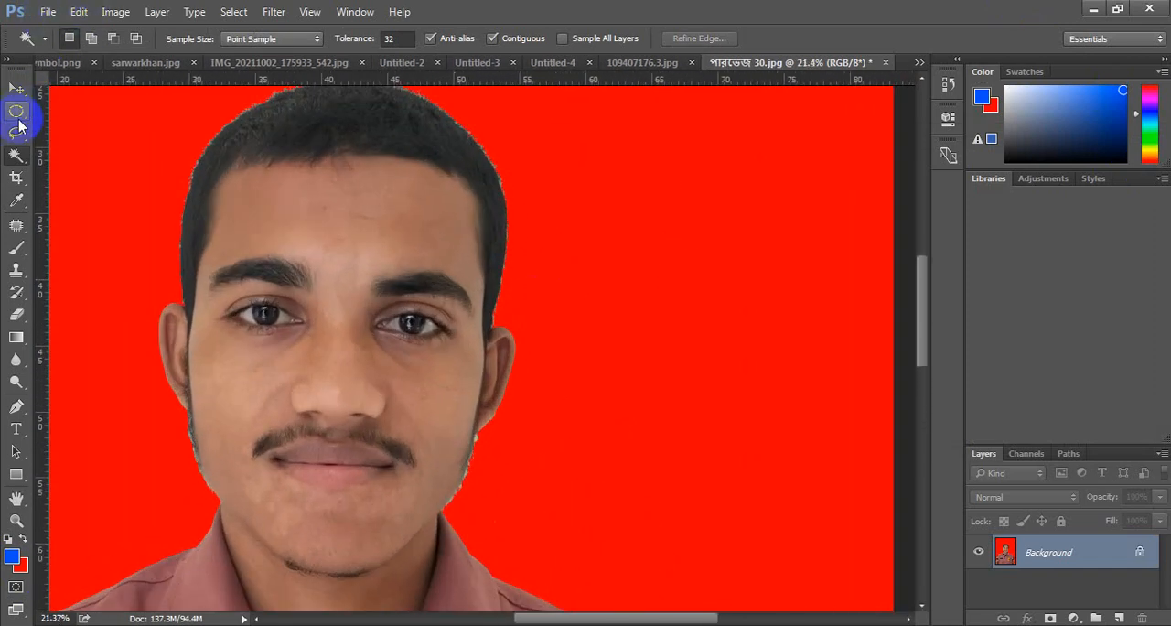
pyautogui.click(18, 118)
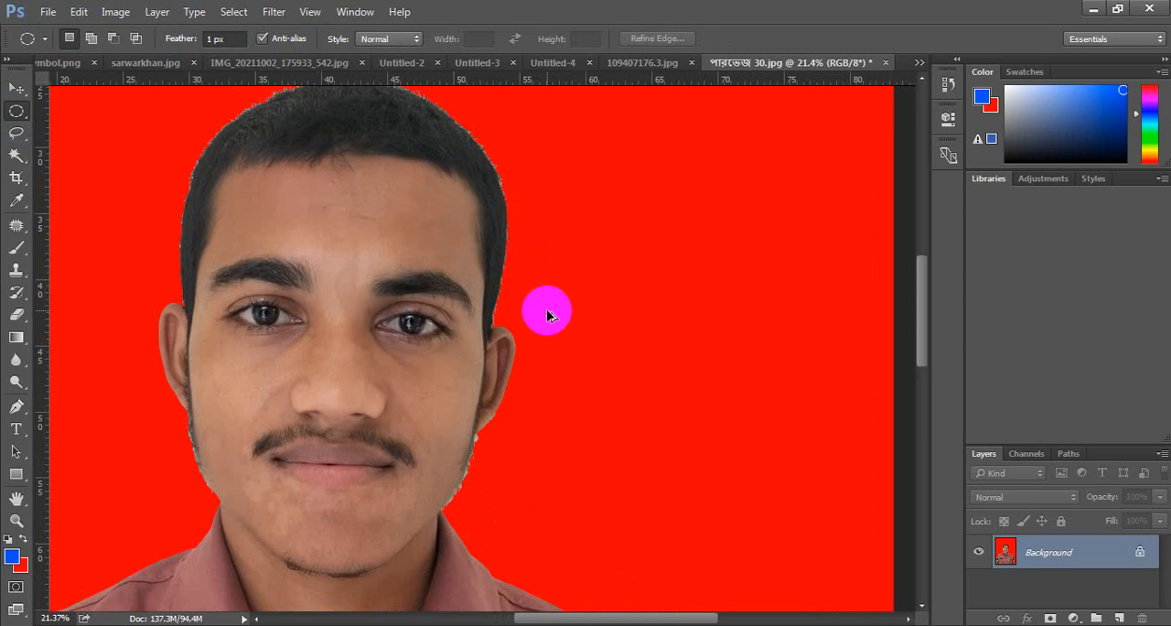
pyautogui.scroll(-6, 547, 315)
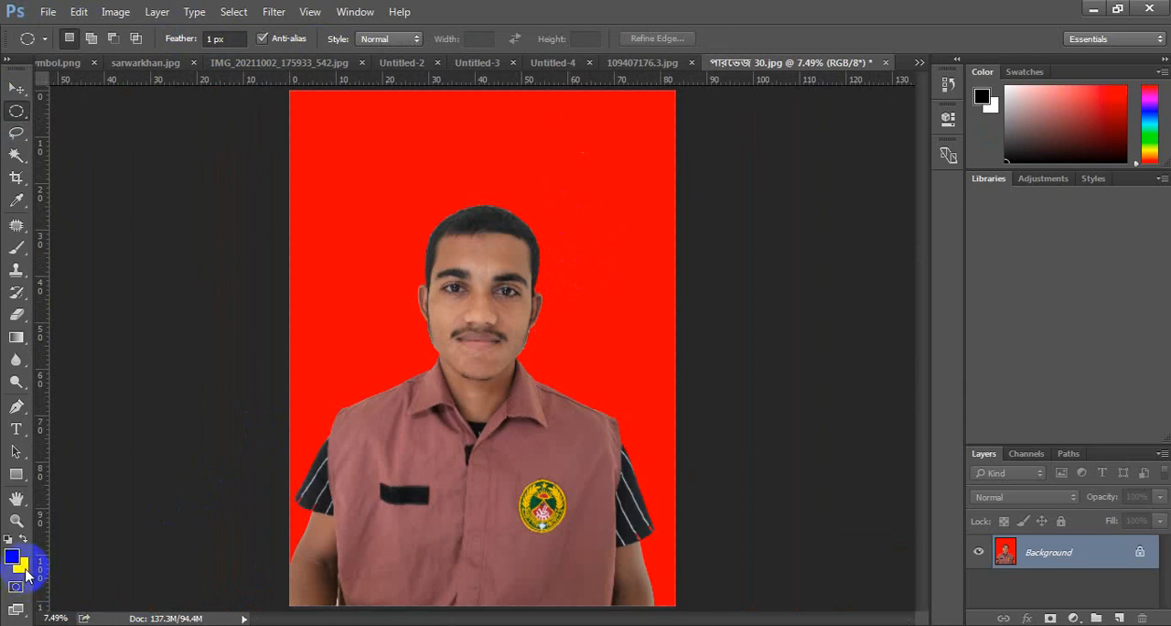
pyautogui.hotkey('ctrl', 'BackSpace')
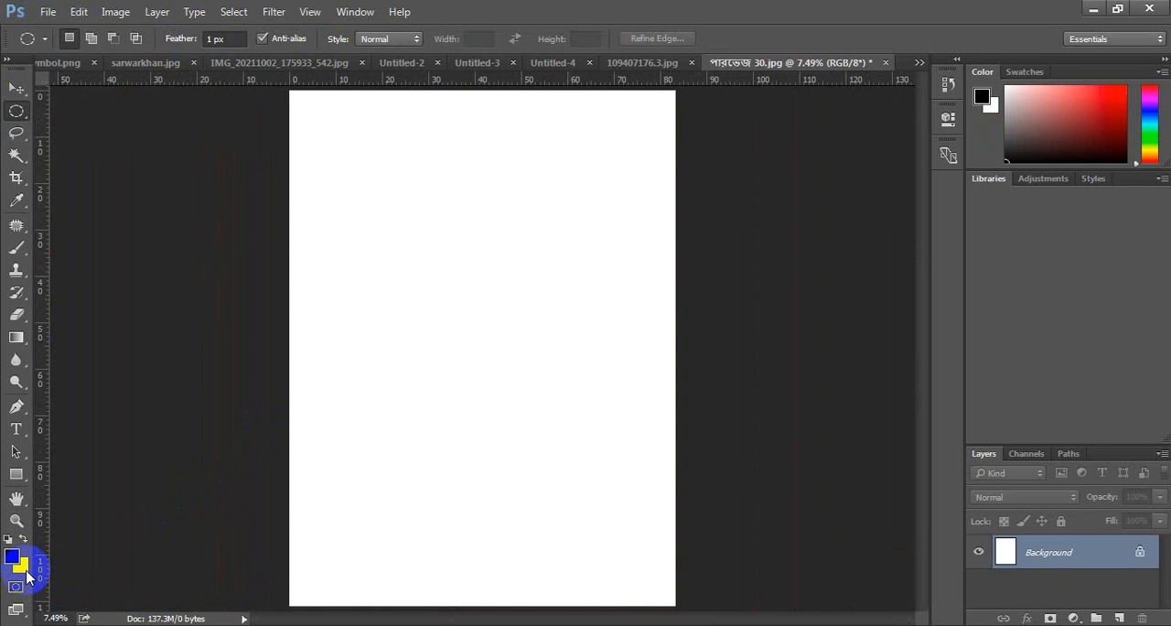
# - Undo the full-canvas fill, select the red background with the Magic Wand, fill it with white and clear the selection
pyautogui.hotkey('ctrl', 'z')
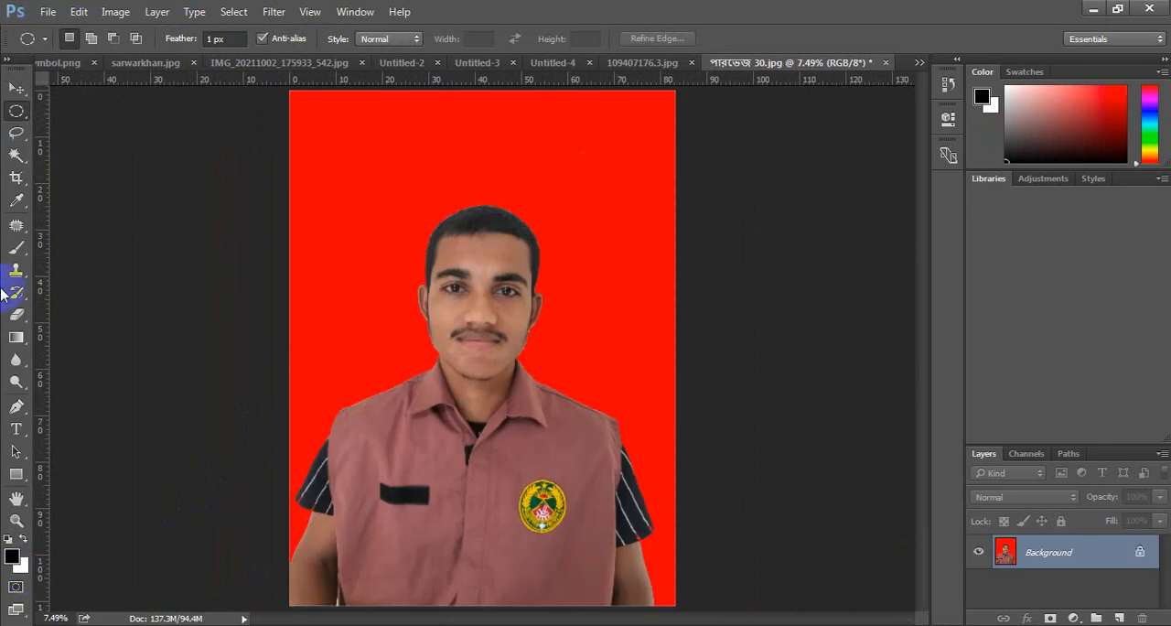
pyautogui.click(14, 161)
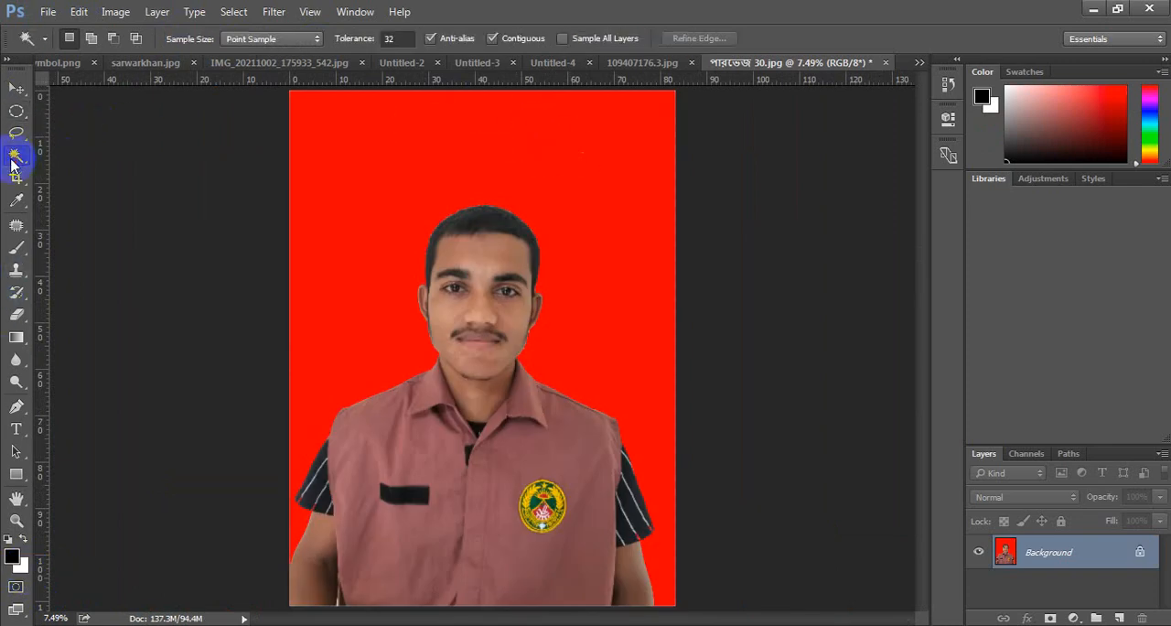
pyautogui.click(441, 152)
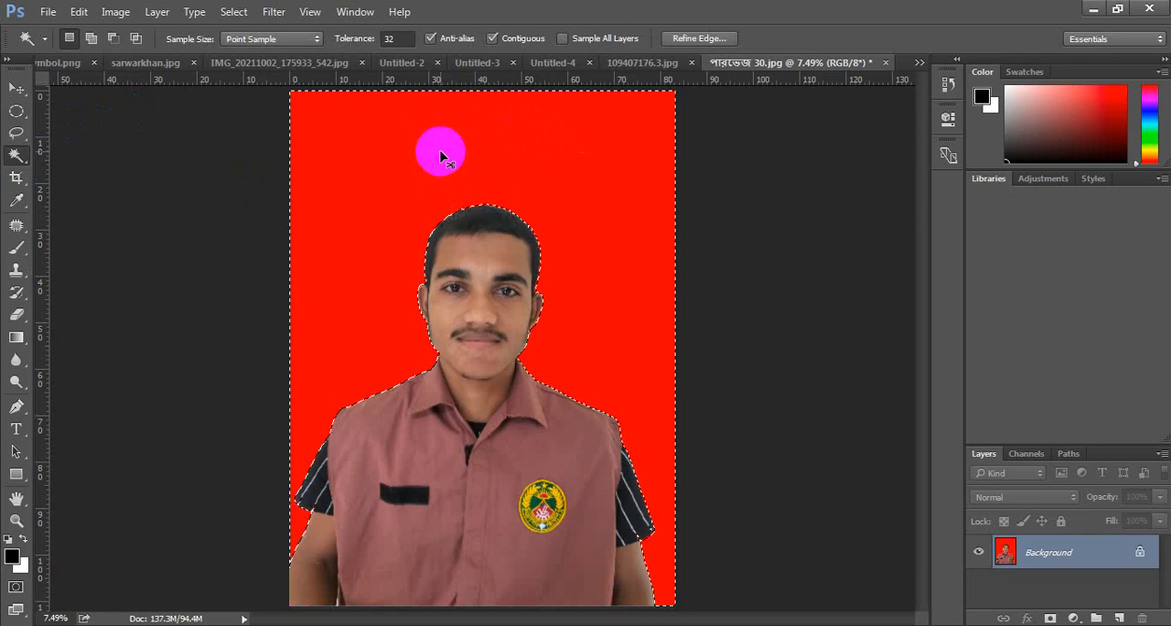
pyautogui.hotkey('ctrl', 'BackSpace')
pyautogui.hotkey('ctrl', 'd')
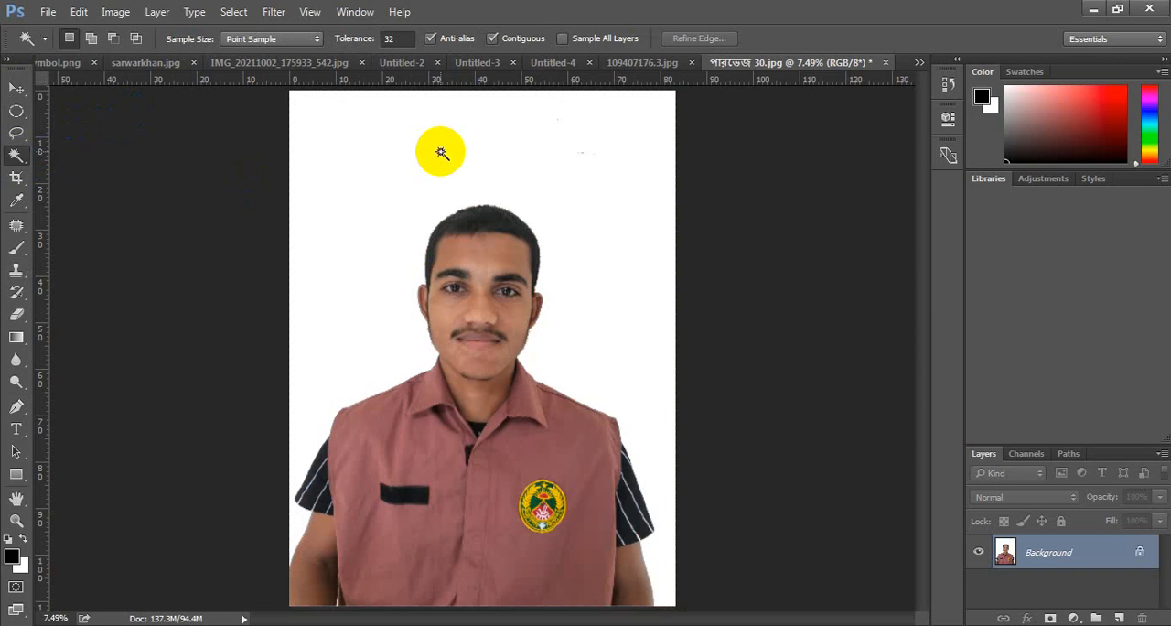
# - Unlock the background layer and rotate the portrait by about -1.85° with Free Transform
pyautogui.click(1144, 553)
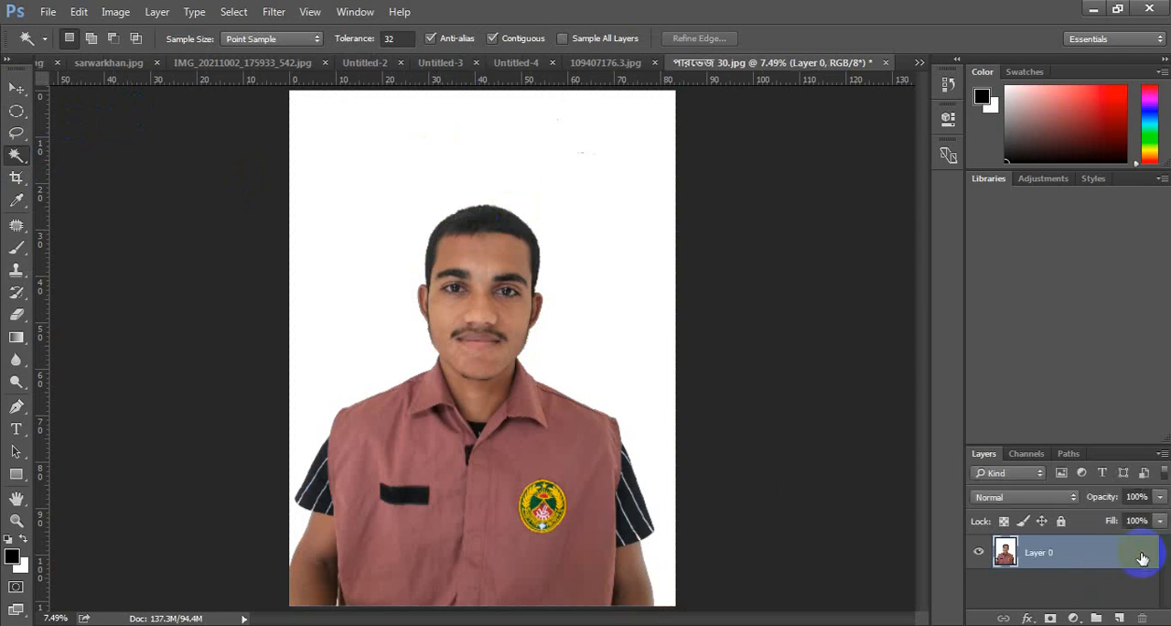
pyautogui.hotkey('ctrl', 't')
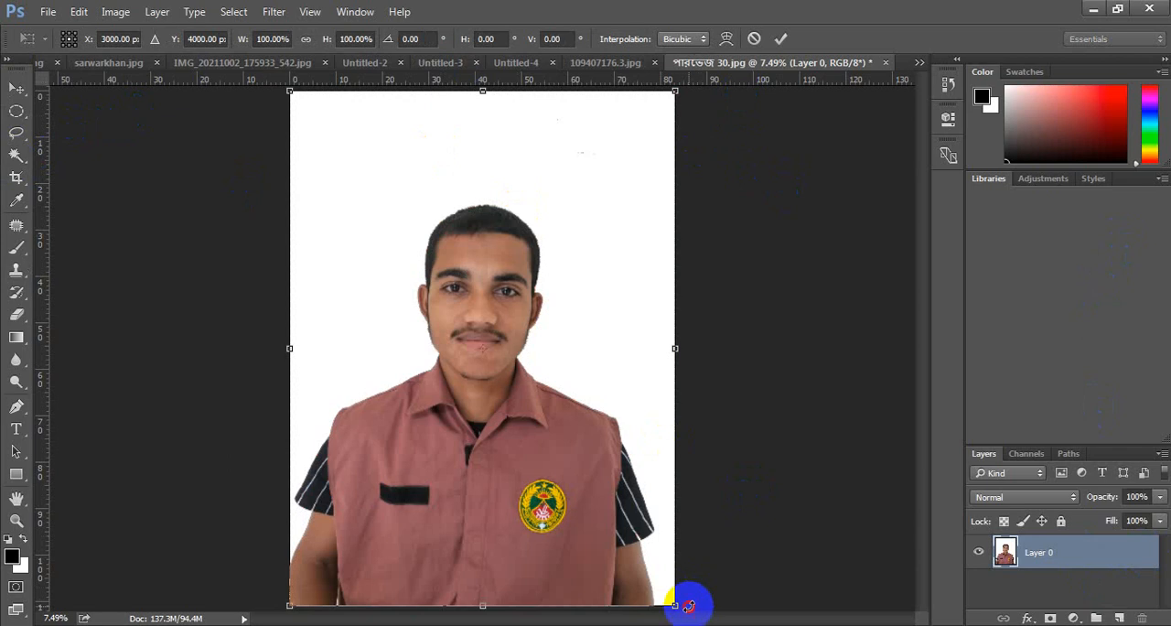
pyautogui.moveTo(688, 606); pyautogui.dragTo(699, 602)
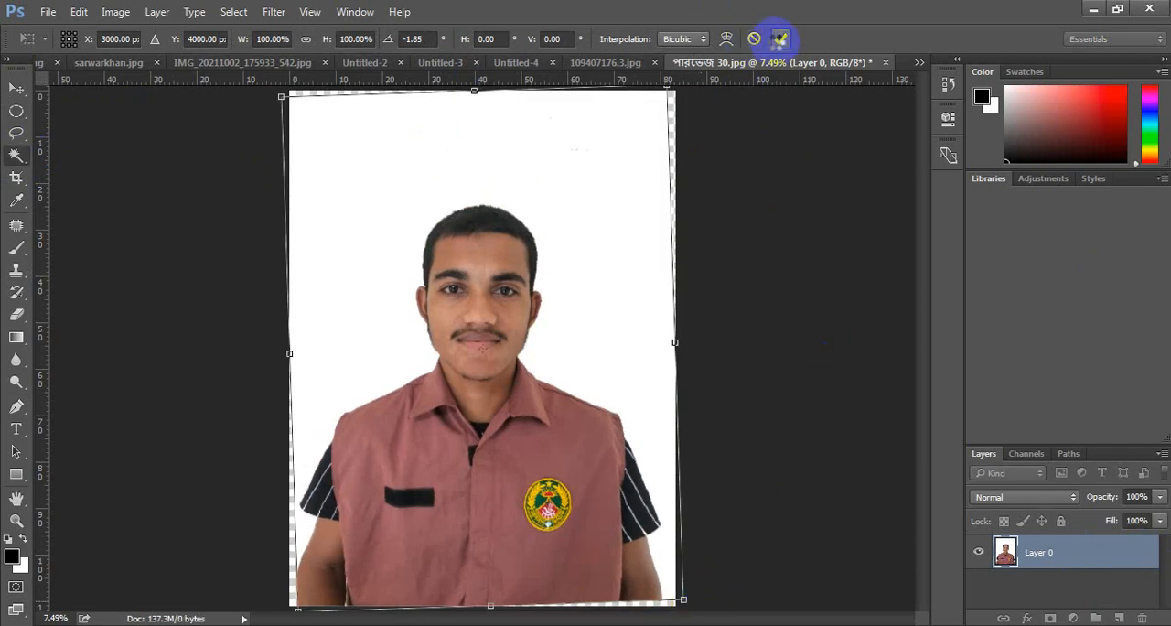
pyautogui.click(779, 39)
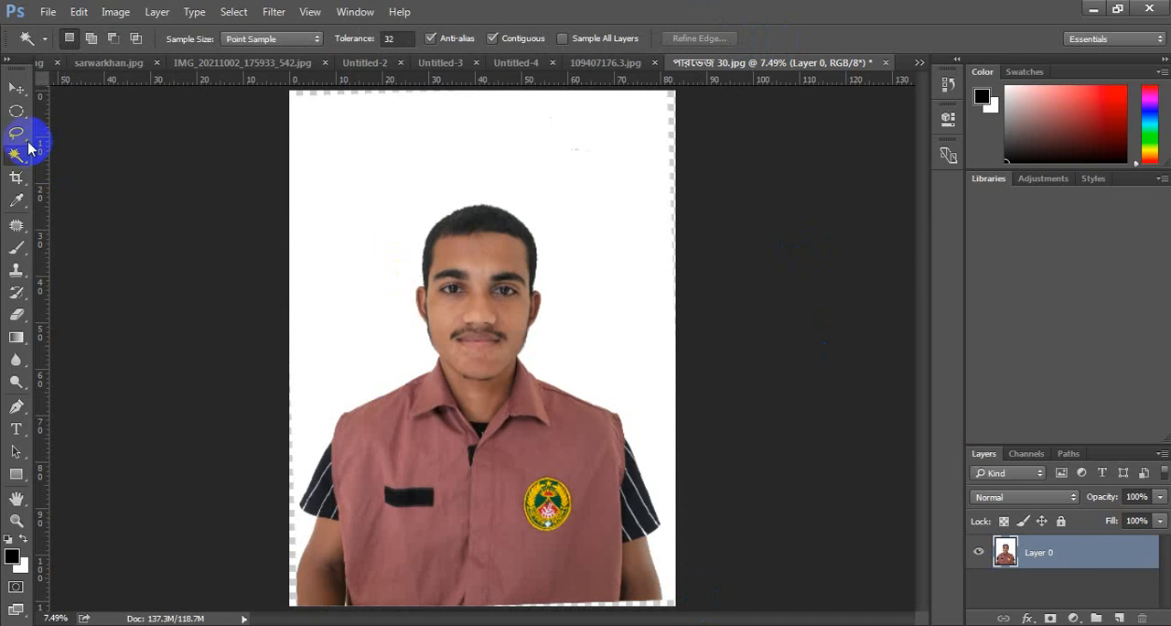
# - Crop the rotated portrait tighter around the head and torso, trimming the empty top and most of the transparent edges
pyautogui.click(16, 179)
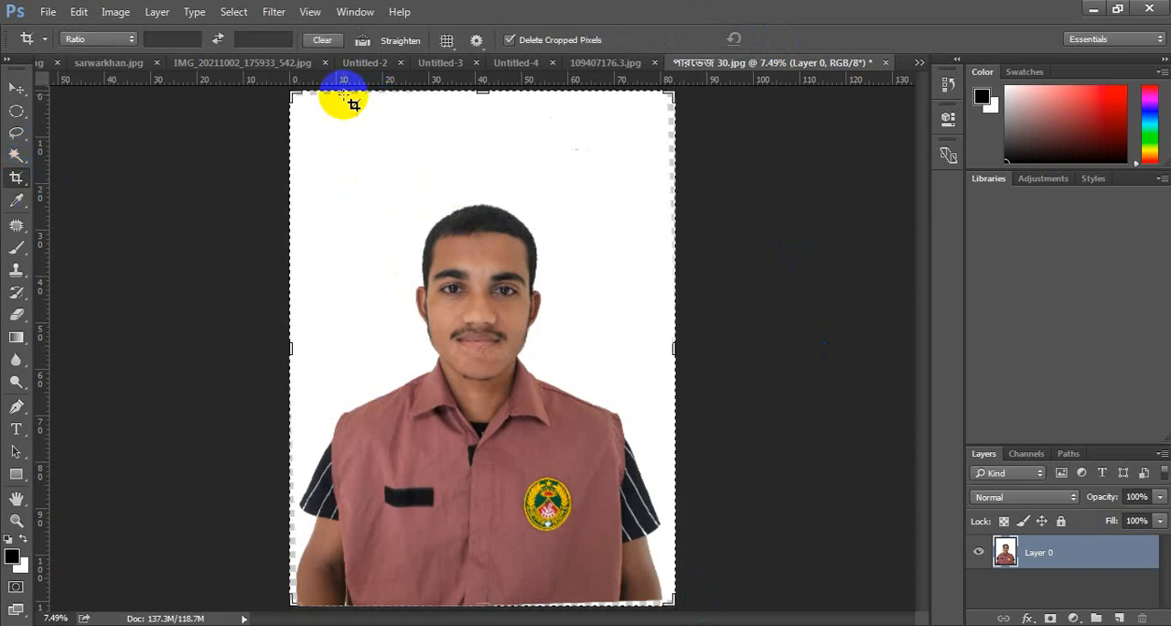
pyautogui.moveTo(304, 157); pyautogui.dragTo(674, 580)
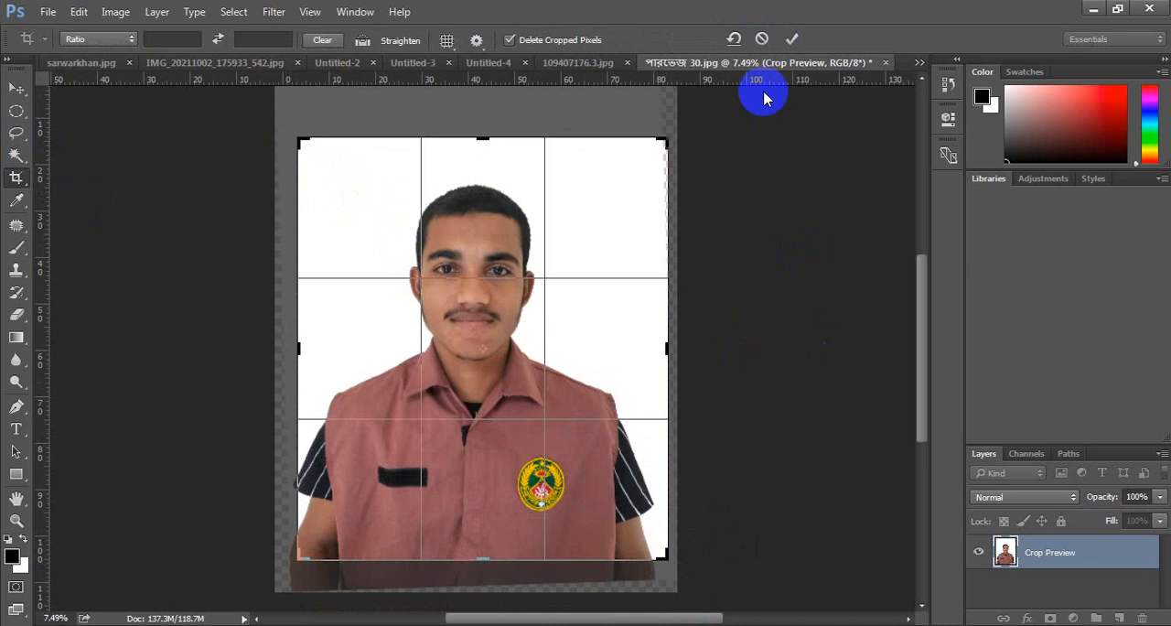
pyautogui.click(791, 36)
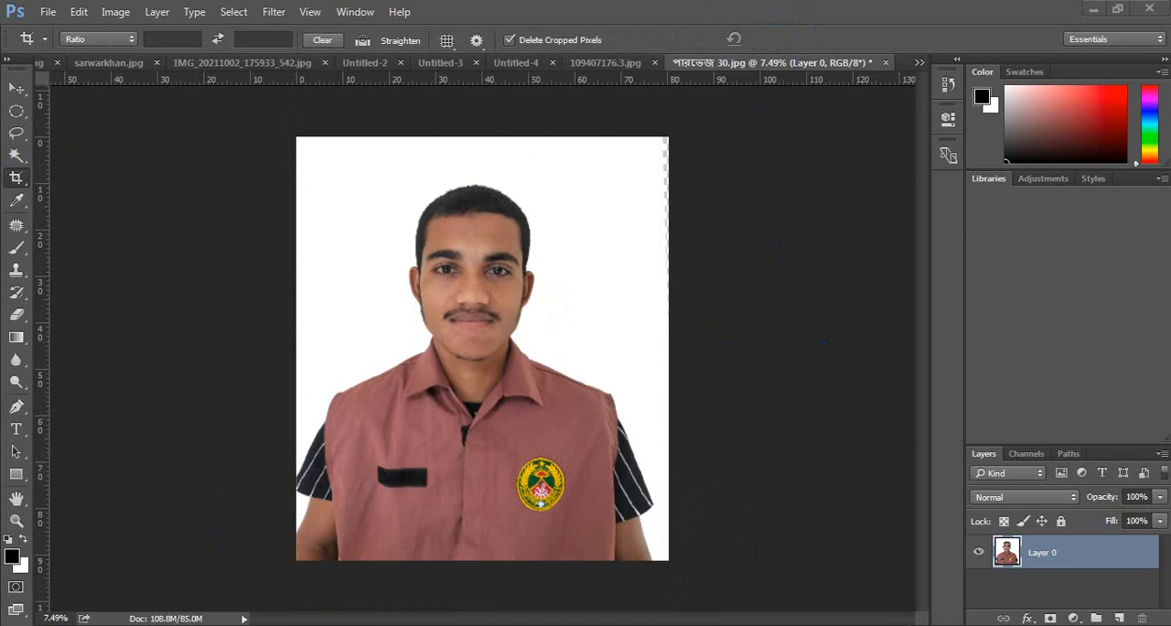
# - Switch to File Explorer and open the portrait photo numbered 13 from the VDP Pictures folder in Photoshop
pyautogui.click(380, 551)
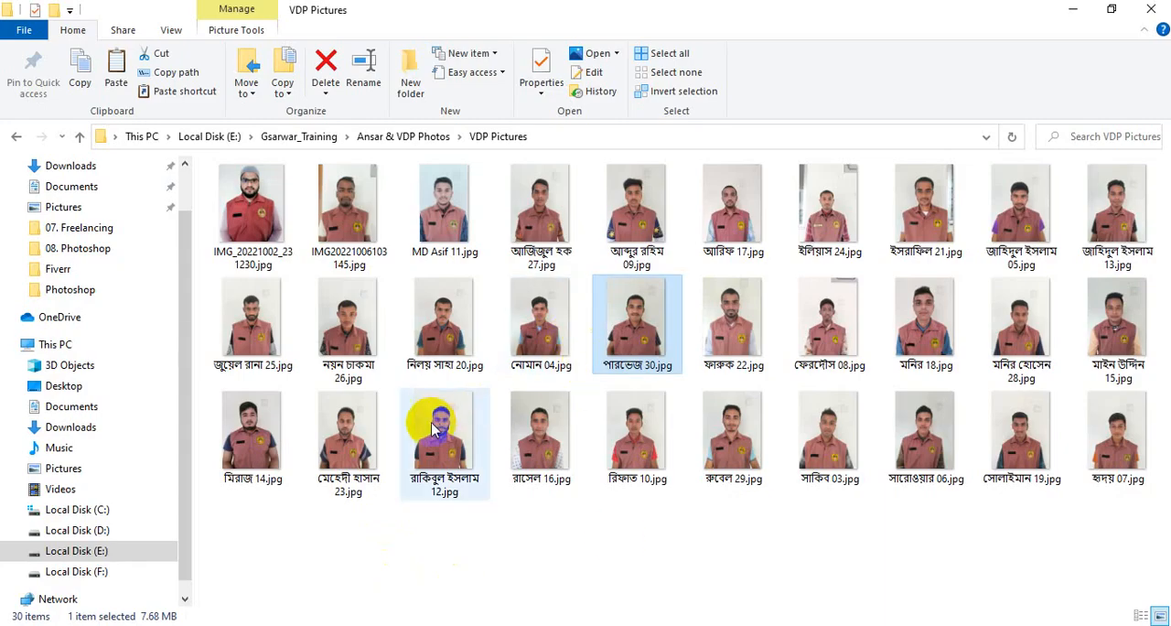
pyautogui.moveTo(346, 316); pyautogui.dragTo(373, 341)
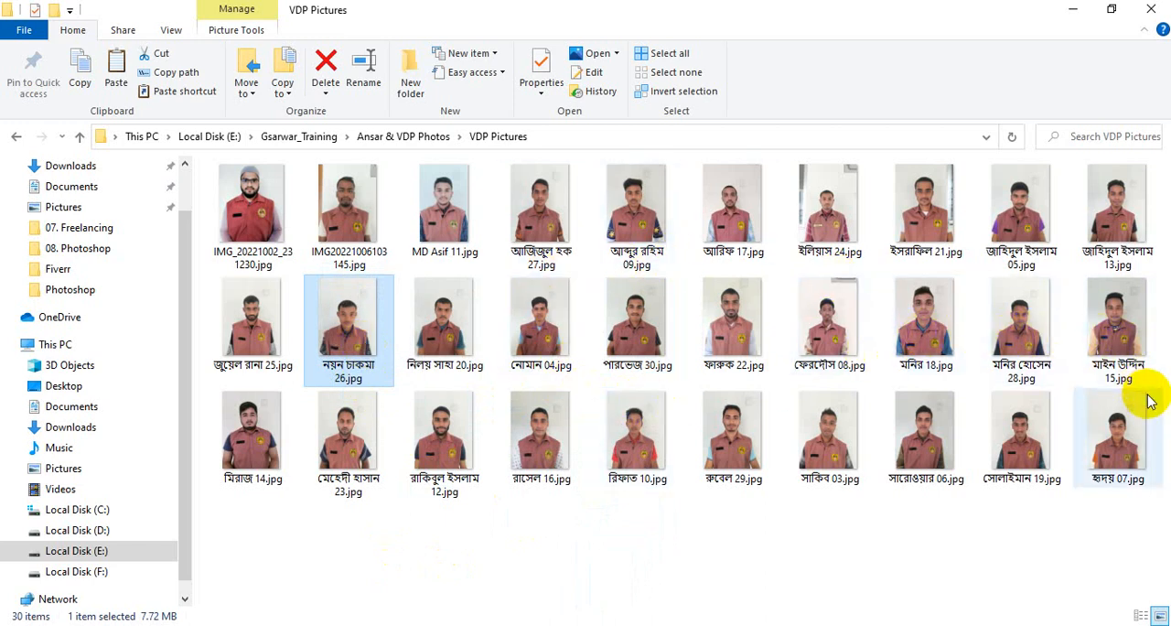
pyautogui.click(1121, 212)
pyautogui.moveTo(632, 625); pyautogui.dragTo(909, 61)
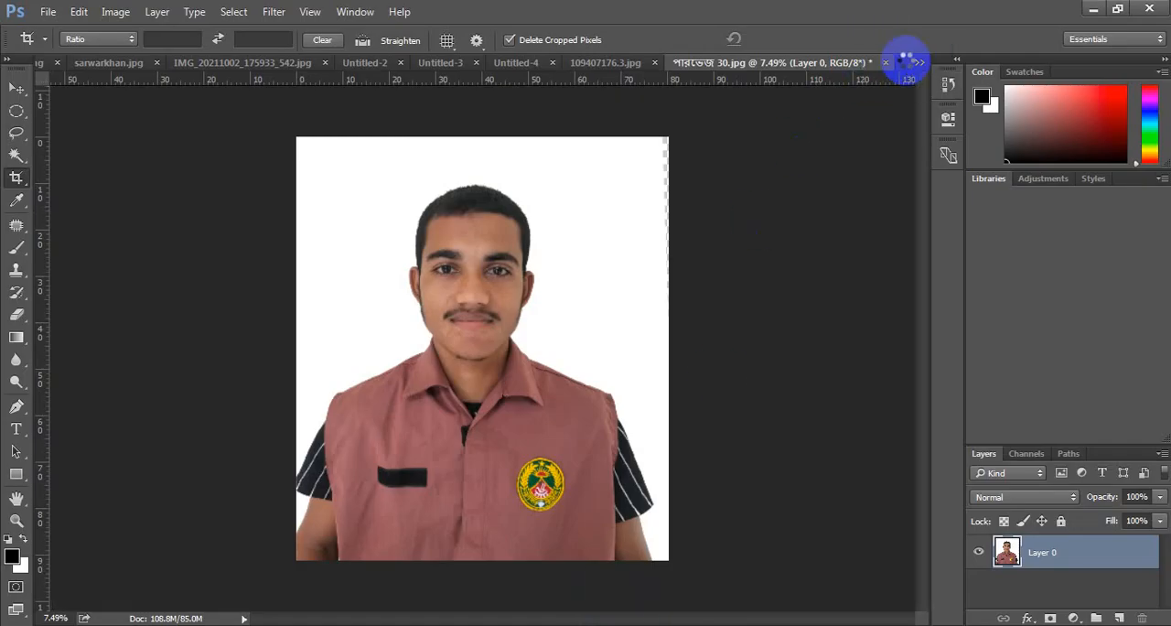
pyautogui.click(48, 12)
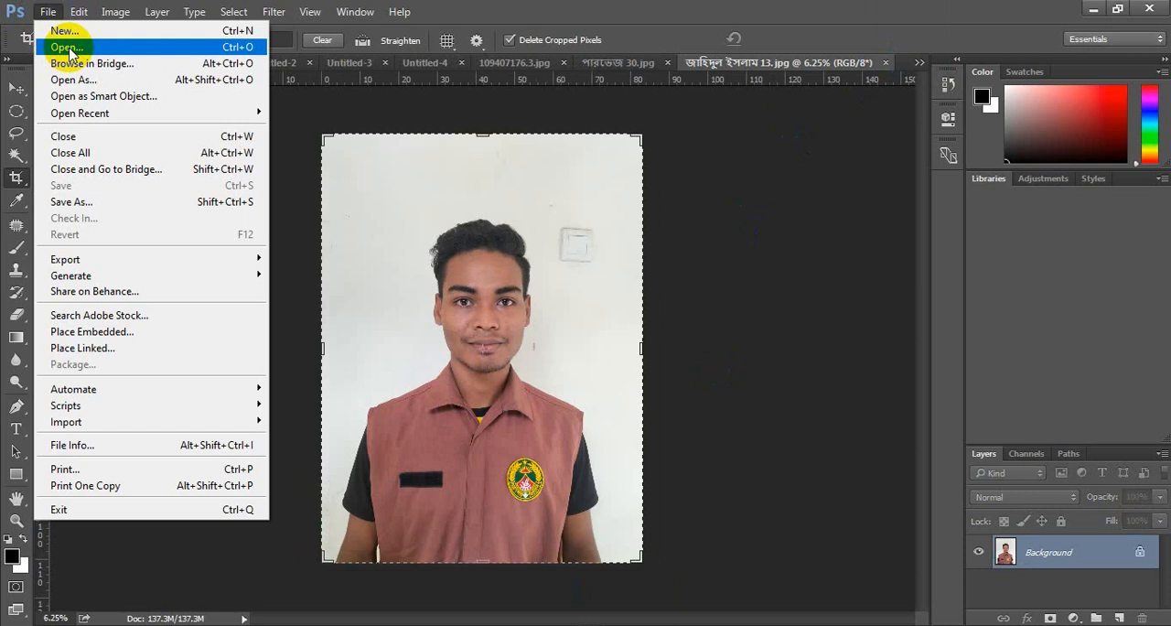
pyautogui.click(657, 203)
pyautogui.click(16, 88)
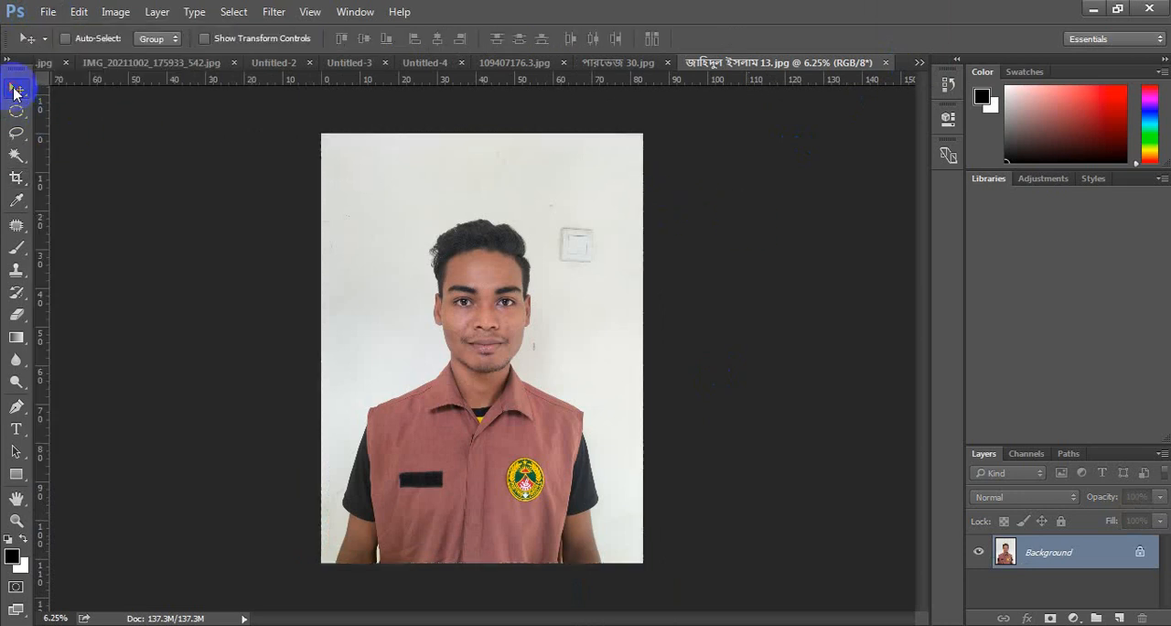
# - Select the wall behind the man in the newly opened portrait with the Magic Wand at tolerance 32
pyautogui.scroll(3, 643, 265)
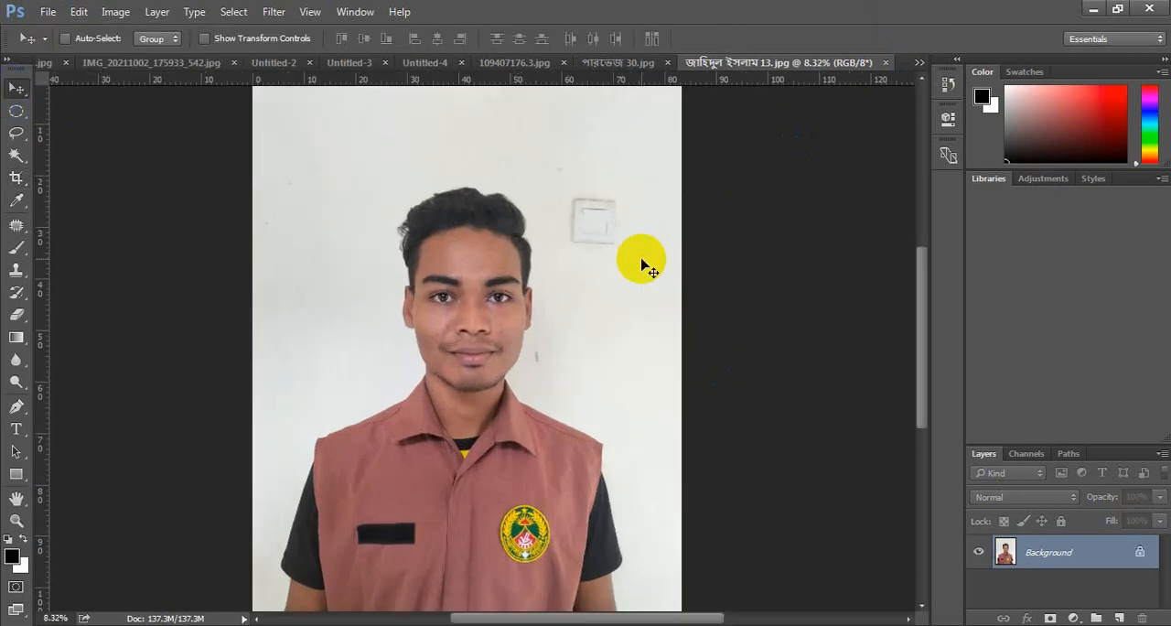
pyautogui.scroll(2, 613, 209)
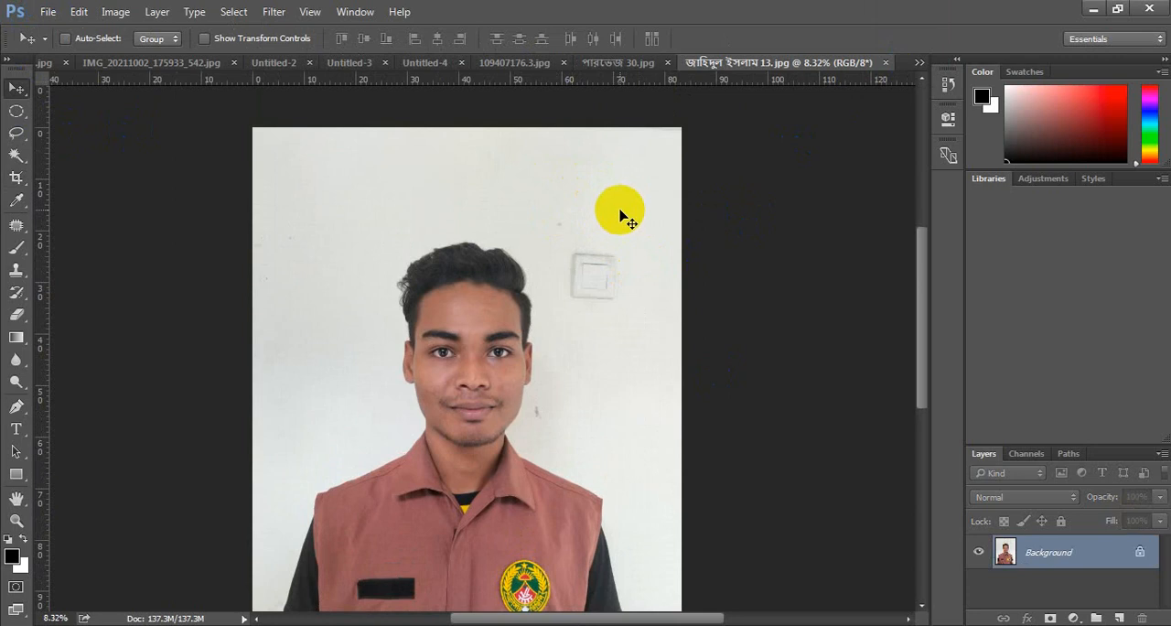
pyautogui.click(15, 156)
pyautogui.click(91, 170)
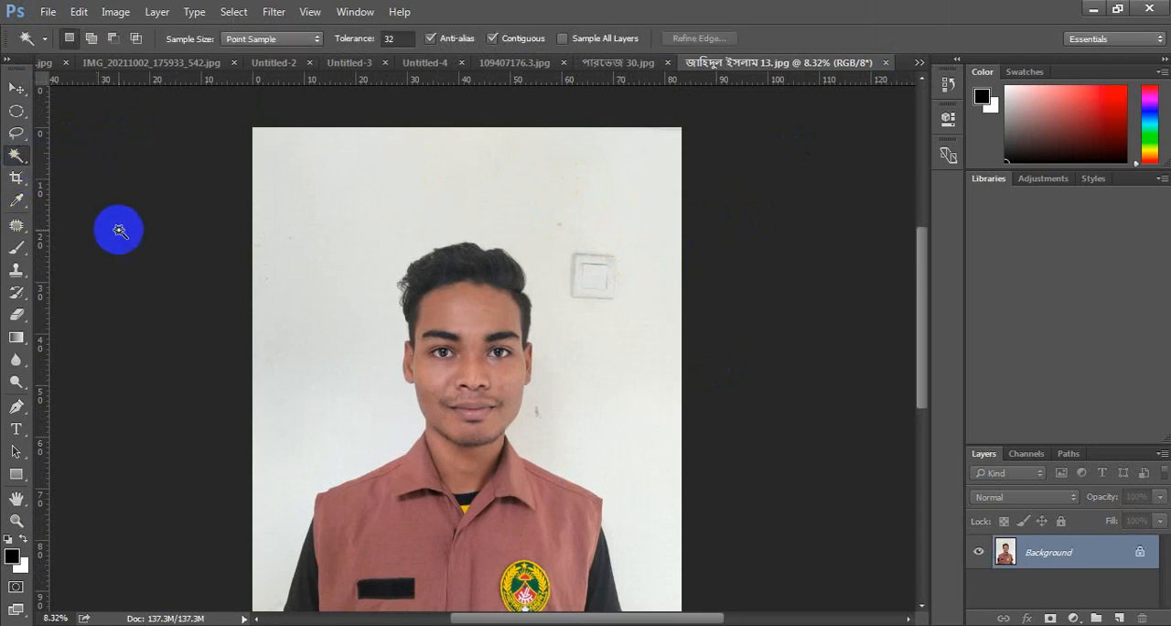
pyautogui.click(327, 151)
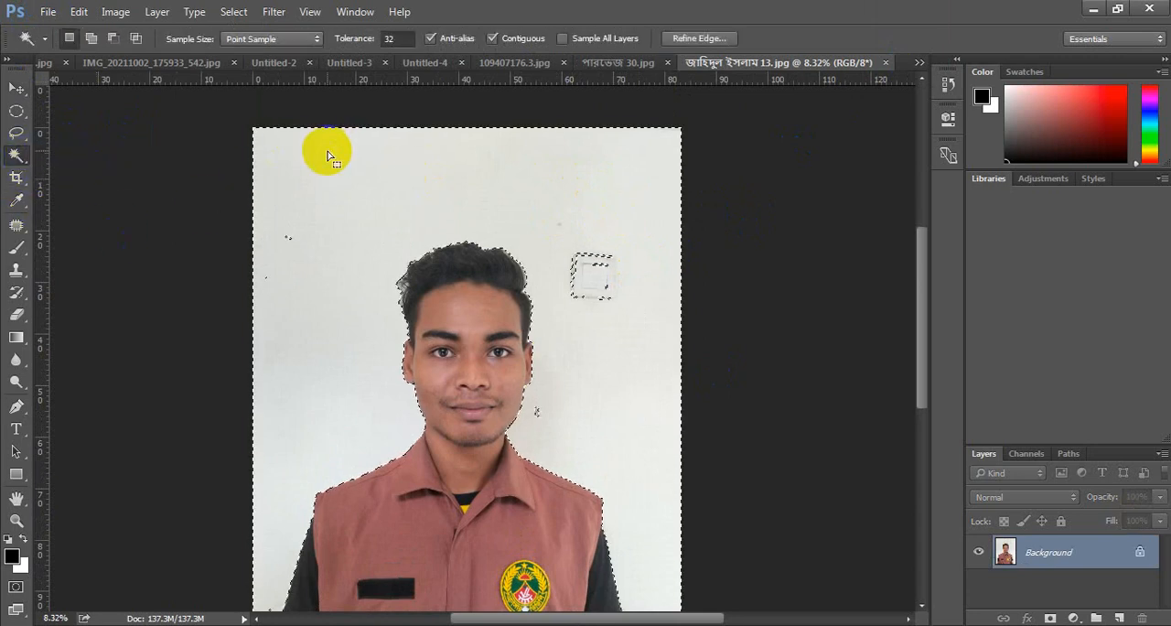
# - Add the unselected outer and inner outlines of the wall switch to the background selection with the Magic Wand
pyautogui.scroll(-3, 609, 444)
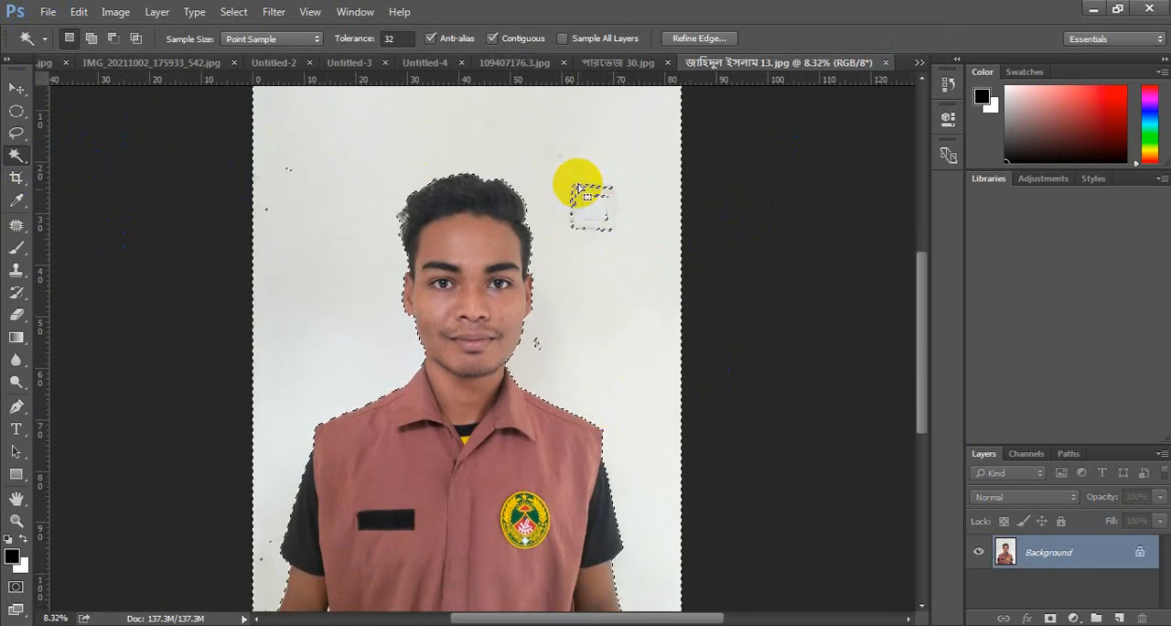
pyautogui.scroll(5, 618, 220)
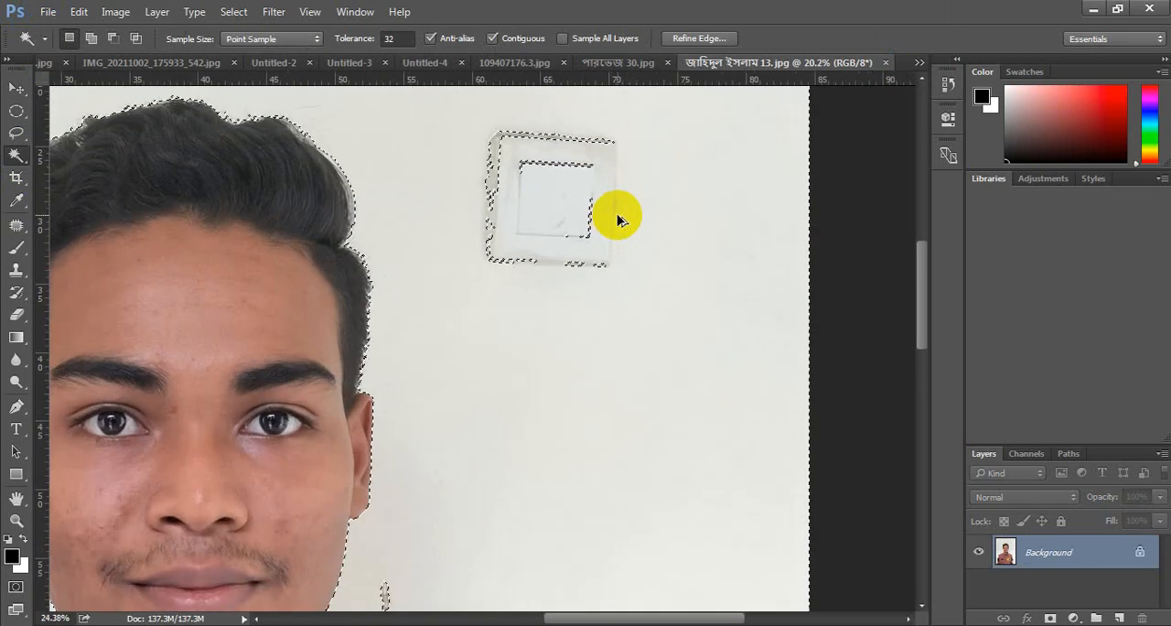
pyautogui.scroll(3, 613, 220)
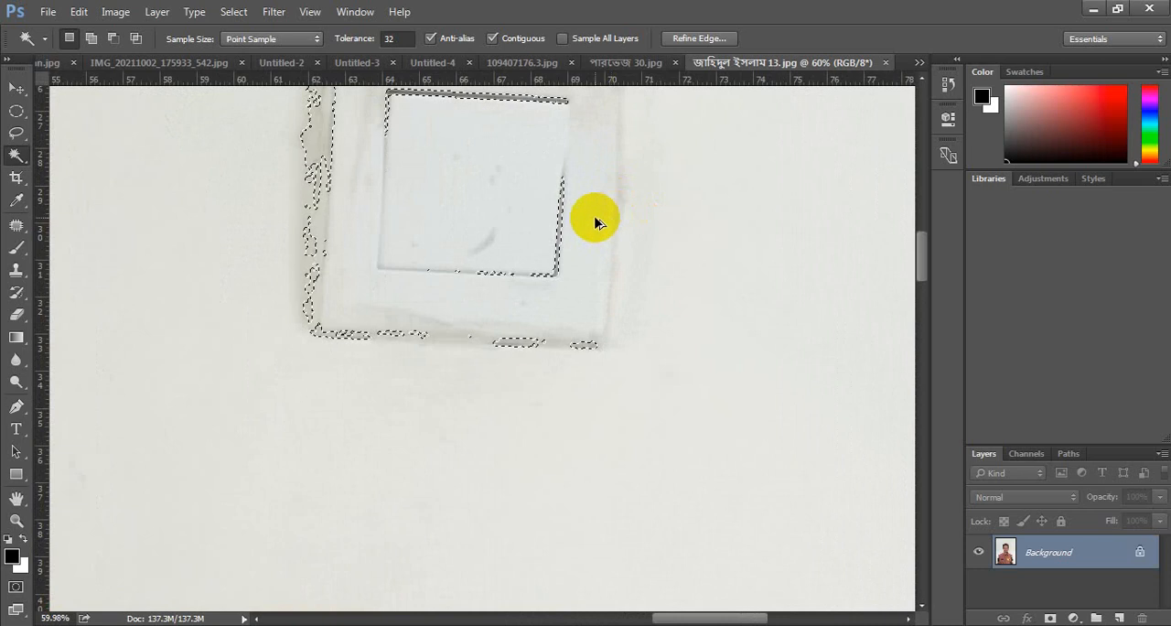
pyautogui.scroll(2, 597, 220)
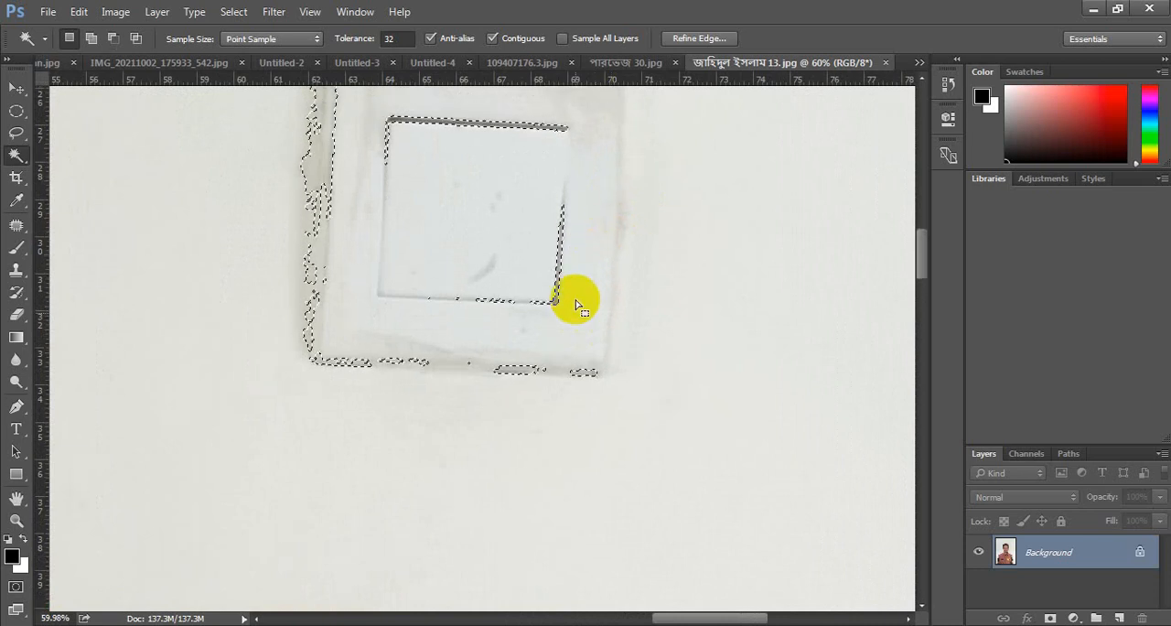
pyautogui.keyDown('shift'); pyautogui.click(324, 228); pyautogui.keyUp('shift')
pyautogui.keyDown('shift'); pyautogui.click(385, 119); pyautogui.keyUp('shift')
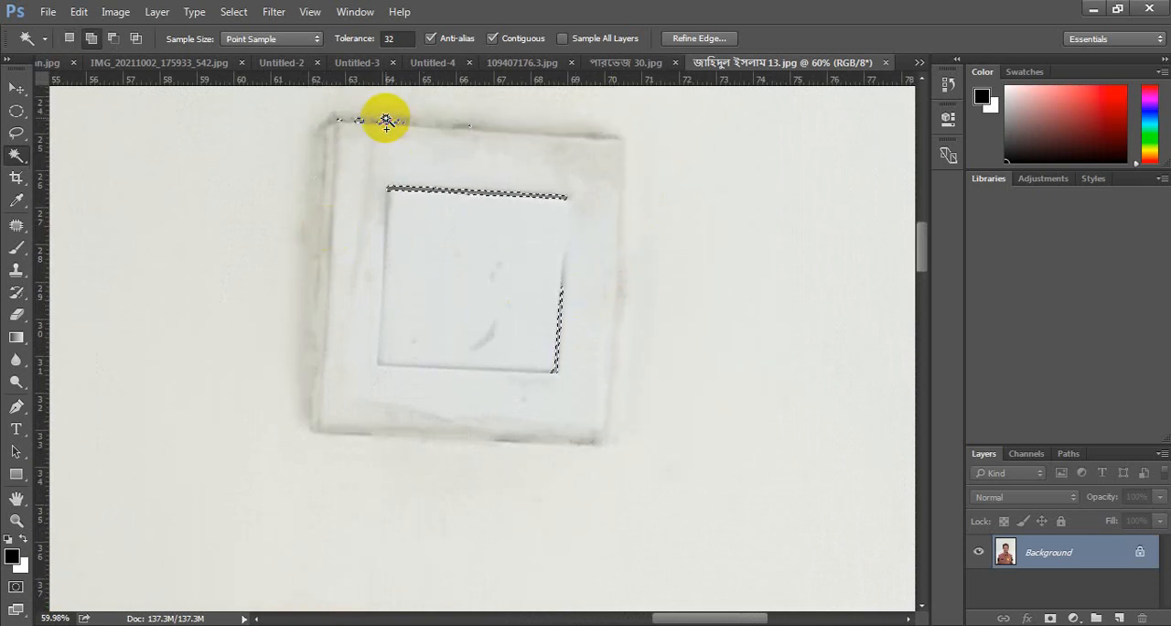
pyautogui.keyDown('alt'); pyautogui.click(383, 121); pyautogui.keyUp('alt')
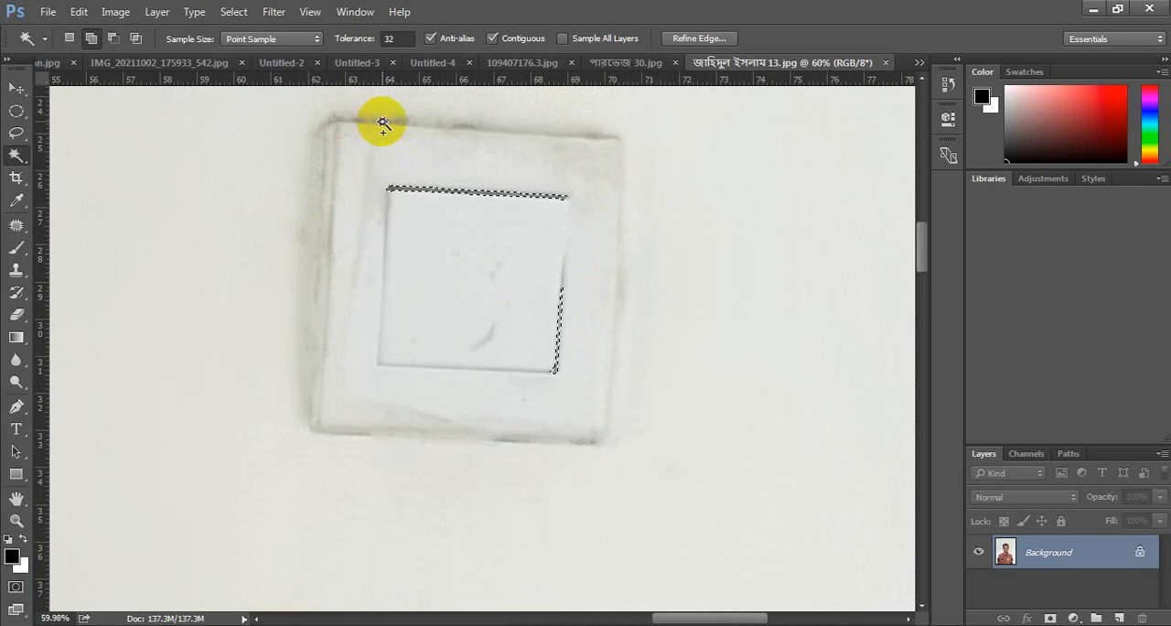
pyautogui.keyDown('alt'); pyautogui.click(415, 190); pyautogui.keyUp('alt')
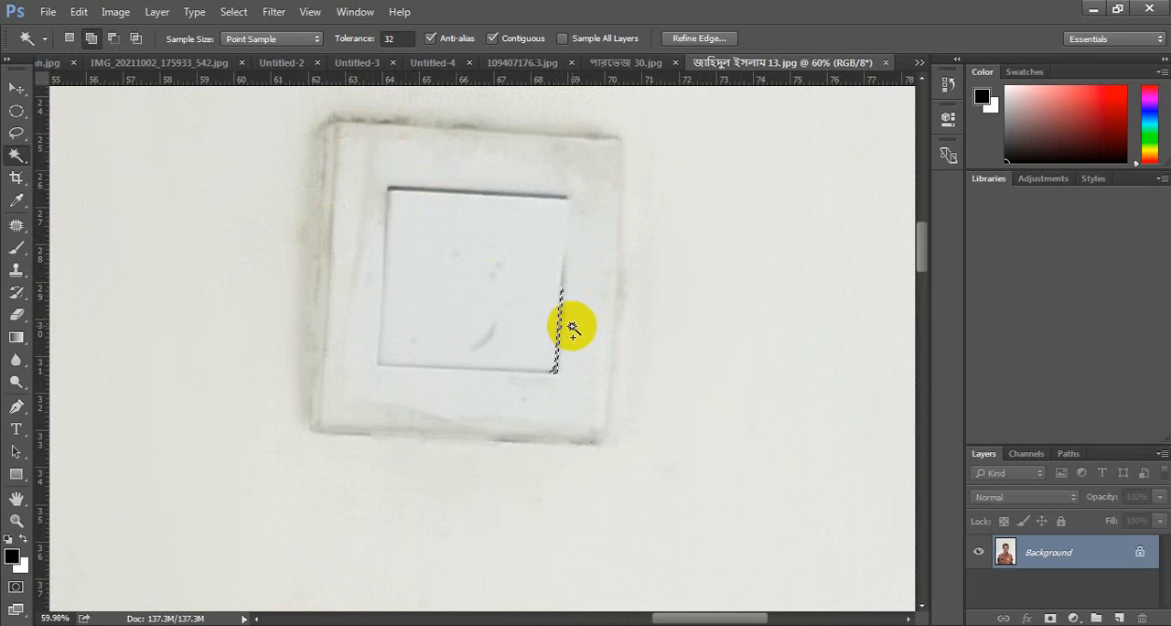
# - Add the small dark wall mark beside the man's neck to the background selection with the Magic Wand
pyautogui.scroll(-3, 183, 397)
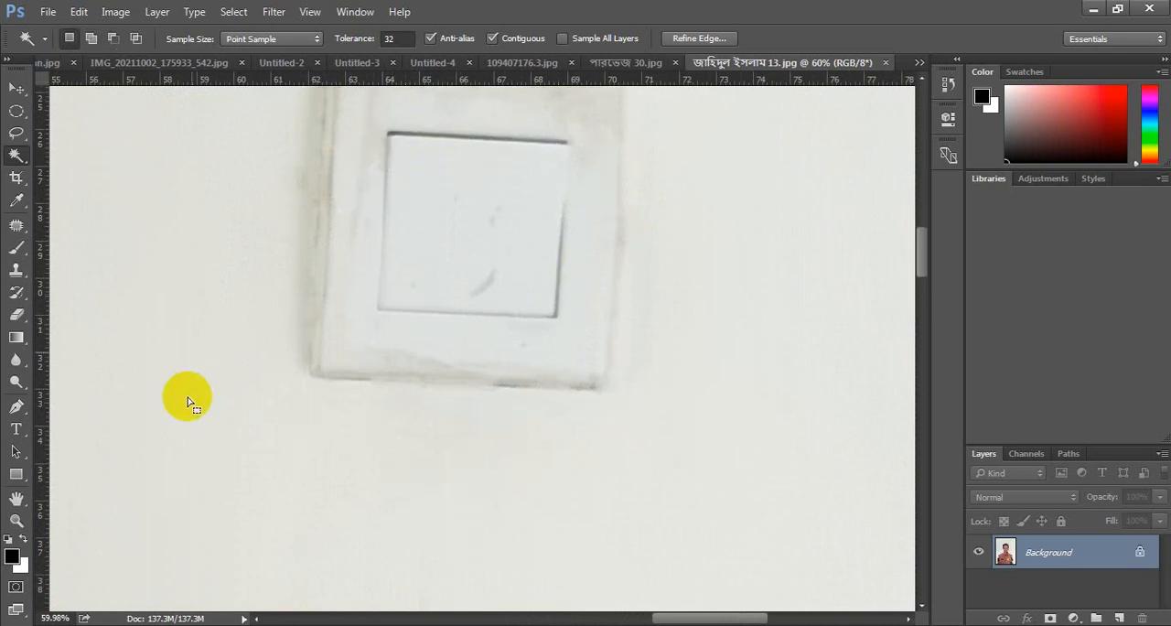
pyautogui.scroll(-6, 86, 431)
pyautogui.scroll(-1, 88, 430)
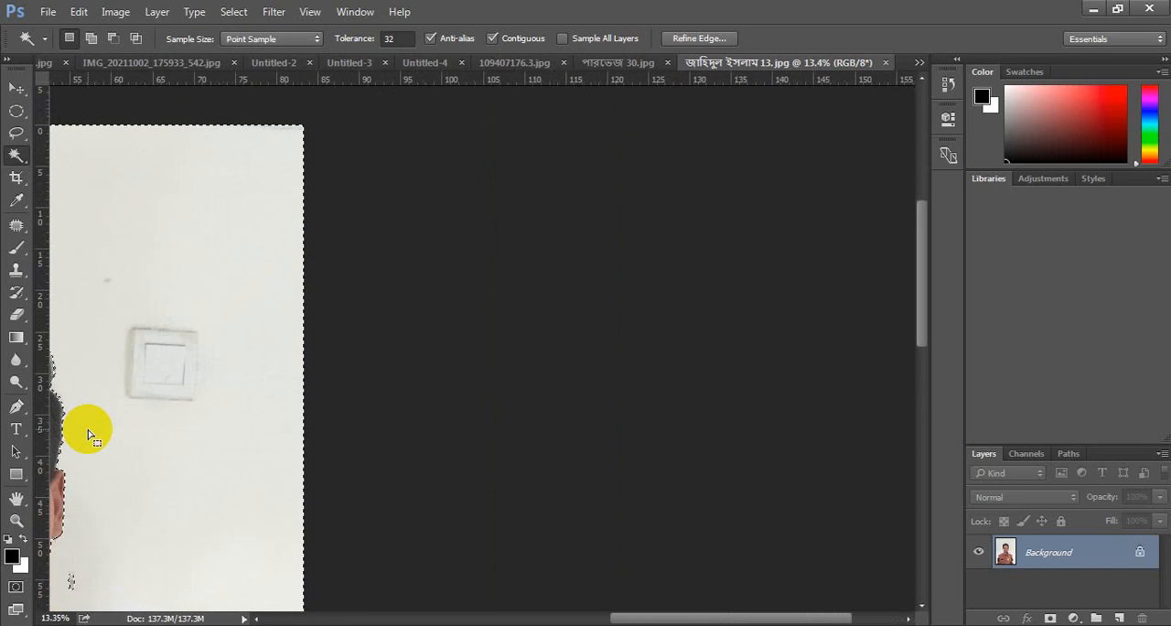
pyautogui.scroll(-3, 86, 476)
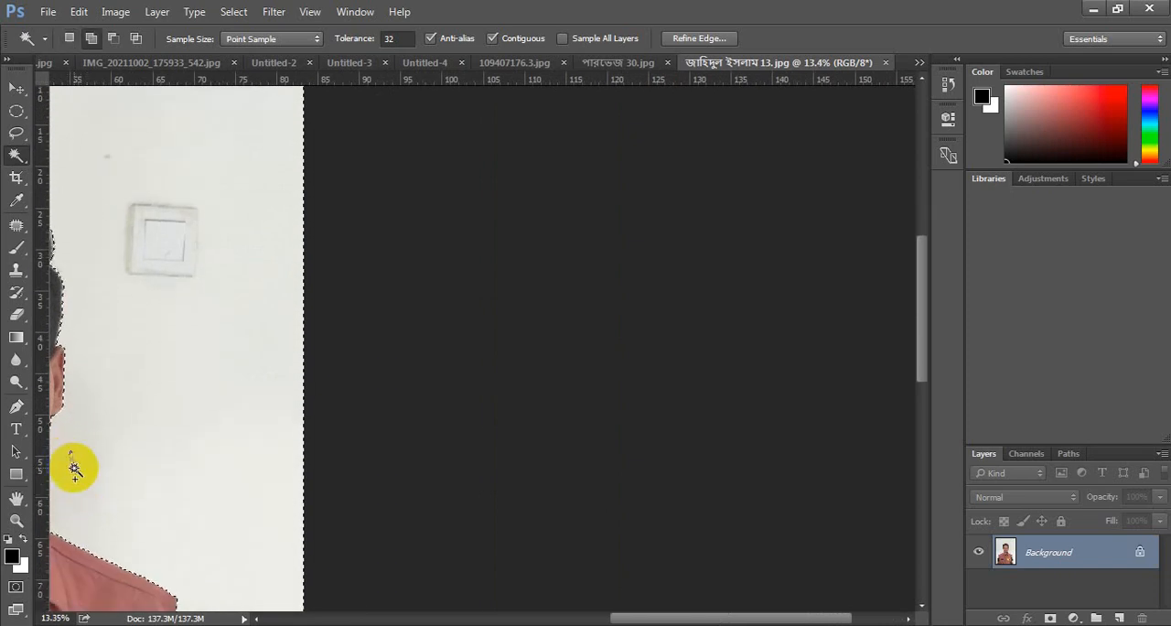
pyautogui.click(74, 457)
pyautogui.scroll(5, 72, 456)
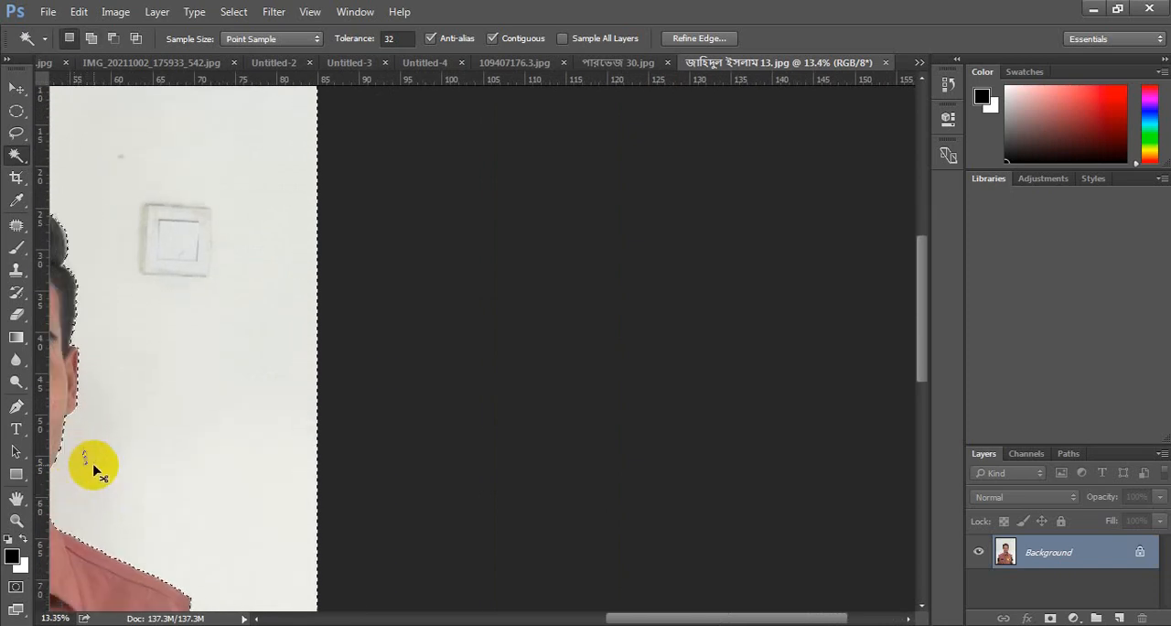
pyautogui.hscroll(-1, 177, 405)
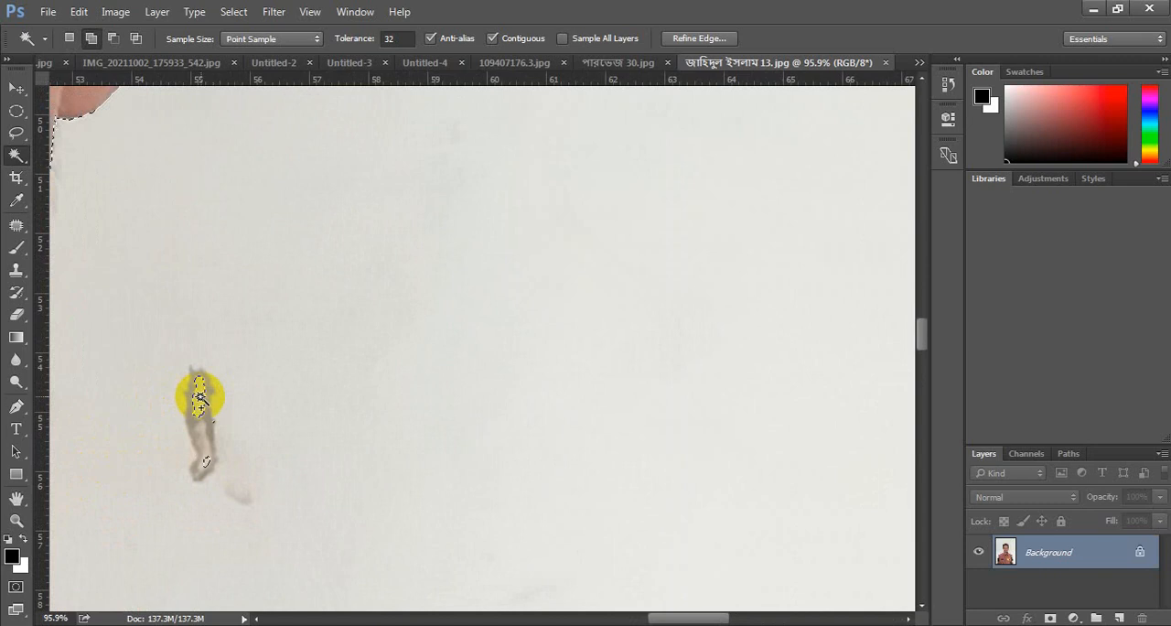
pyautogui.click(200, 400)
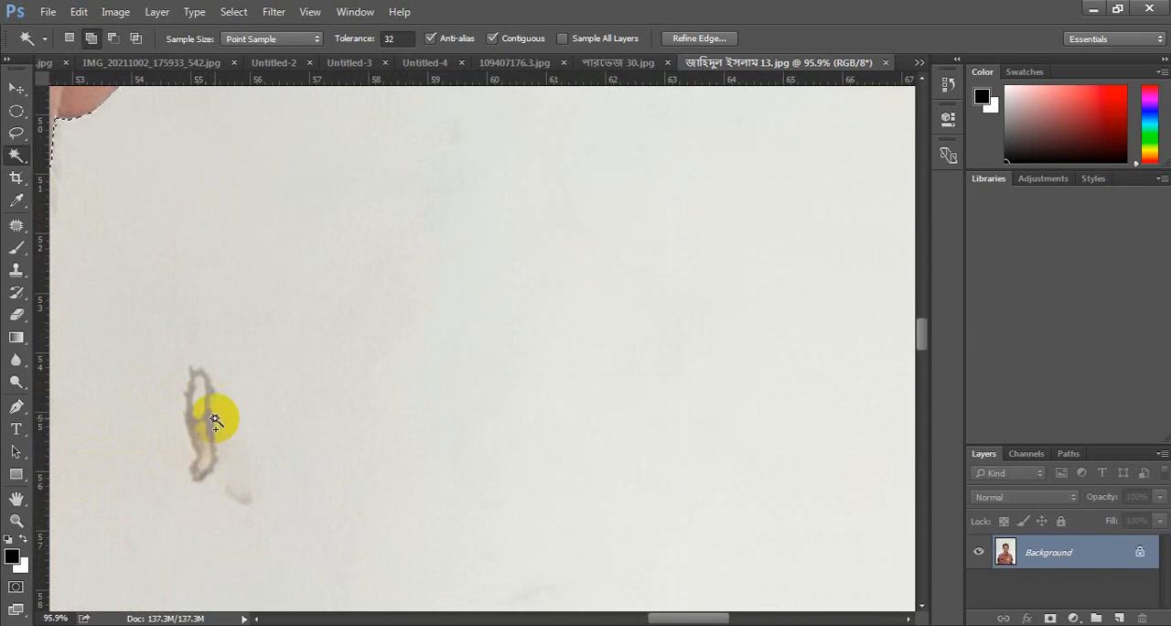
pyautogui.scroll(-12, 279, 445)
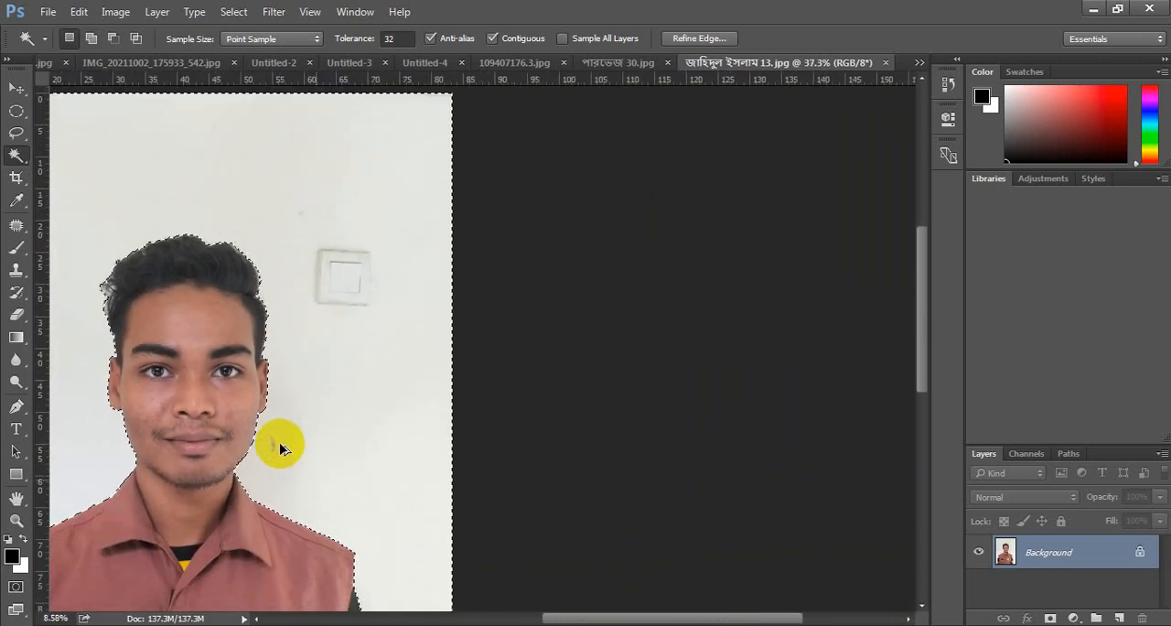
pyautogui.scroll(-2, 279, 446)
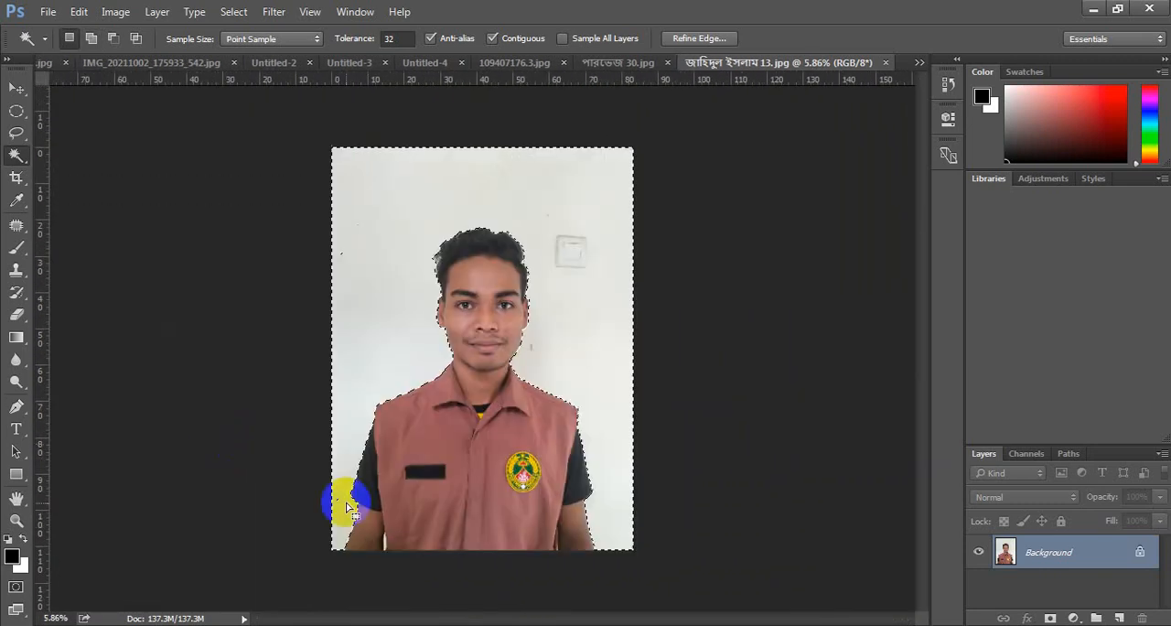
# - Set the Elliptical Marquee tool's feather to 5 px
pyautogui.click(17, 111)
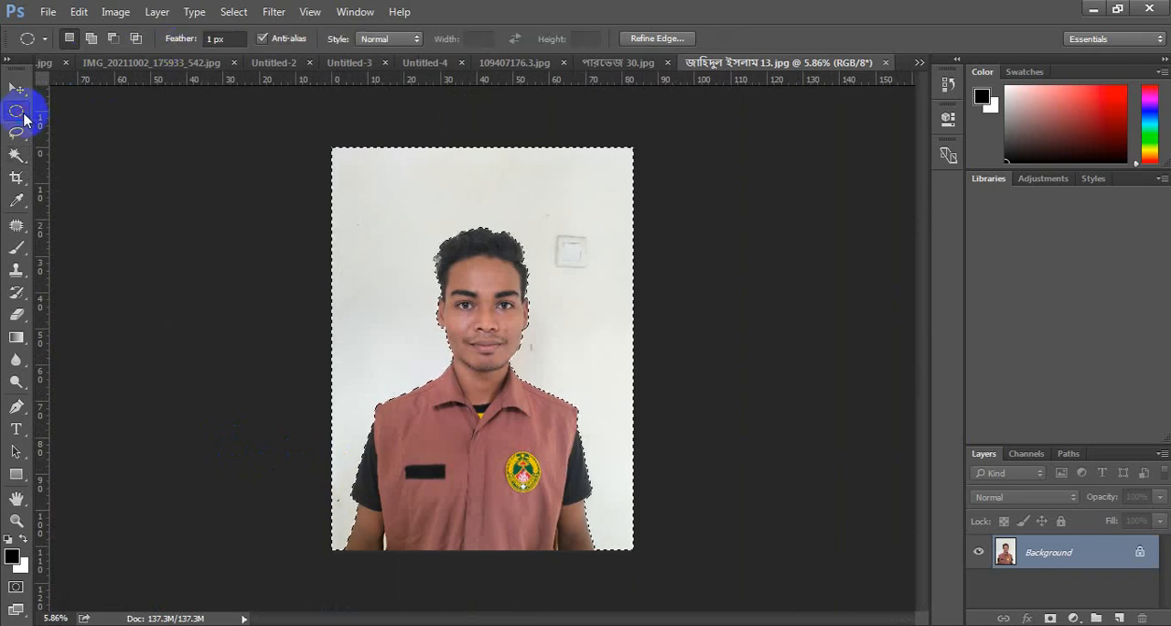
pyautogui.click(164, 42)
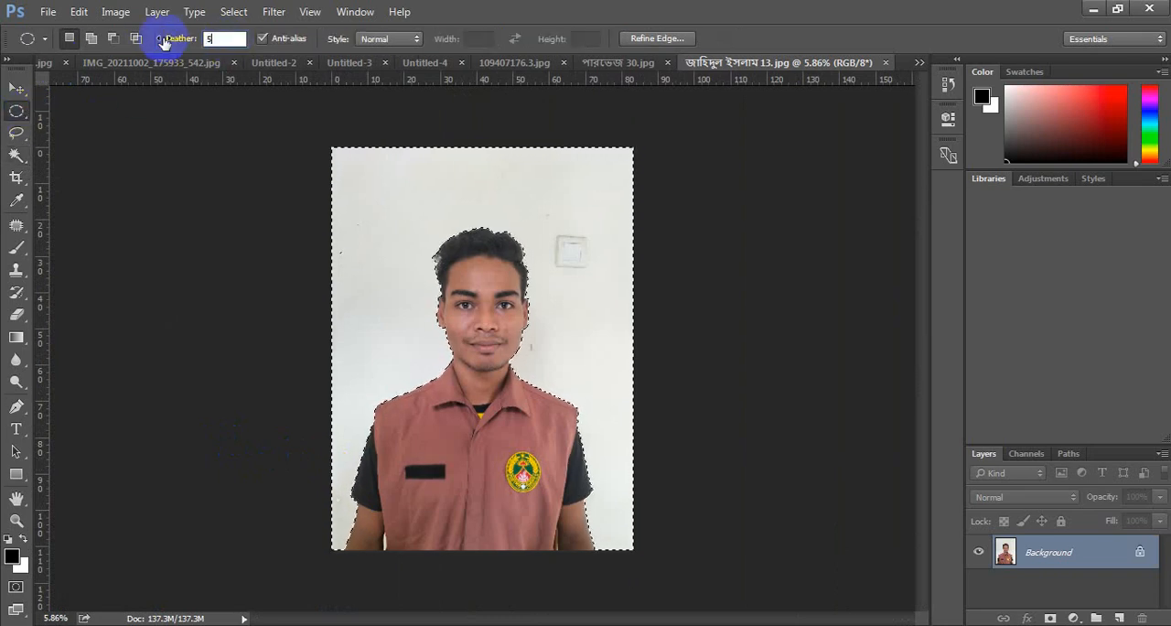
pyautogui.write('5p')
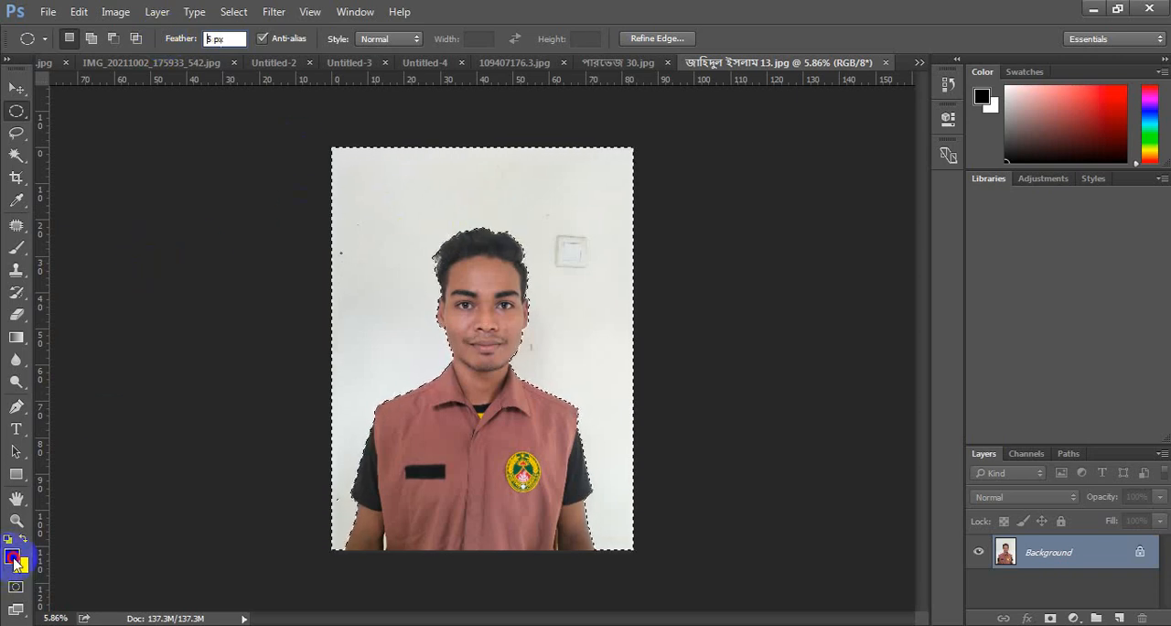
# - Fill the selected wall behind the man with white and clear the selection
pyautogui.click(14, 558)
pyautogui.click(1160, 135)
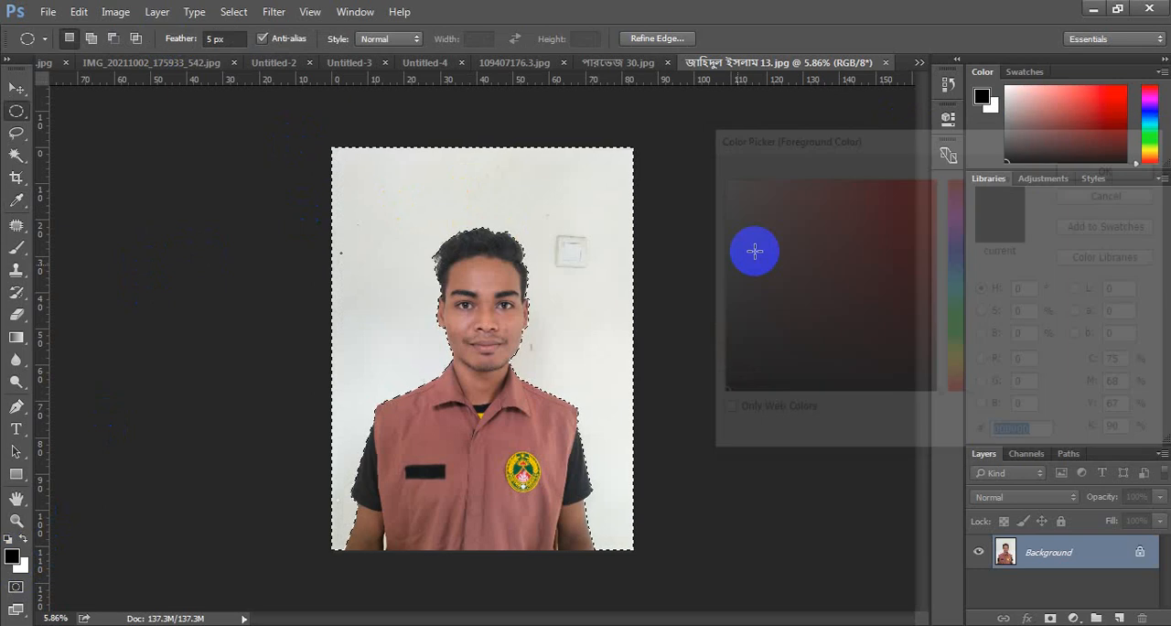
pyautogui.hotkey('alt', 'BackSpace')
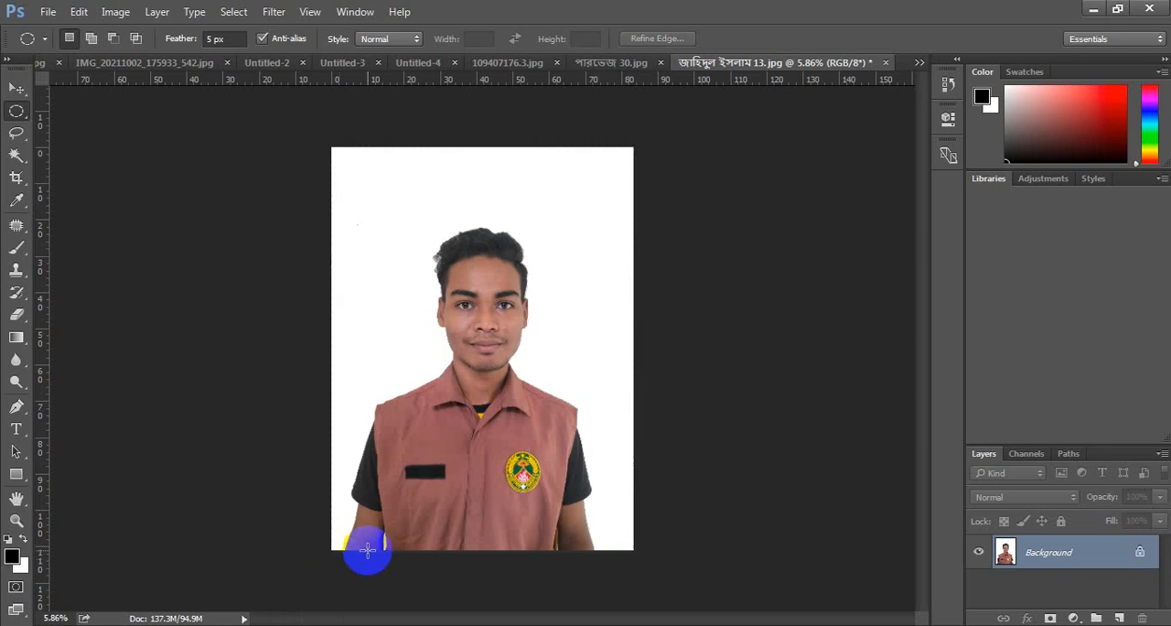
pyautogui.scroll(3, 473, 450)
pyautogui.scroll(1, 475, 455)
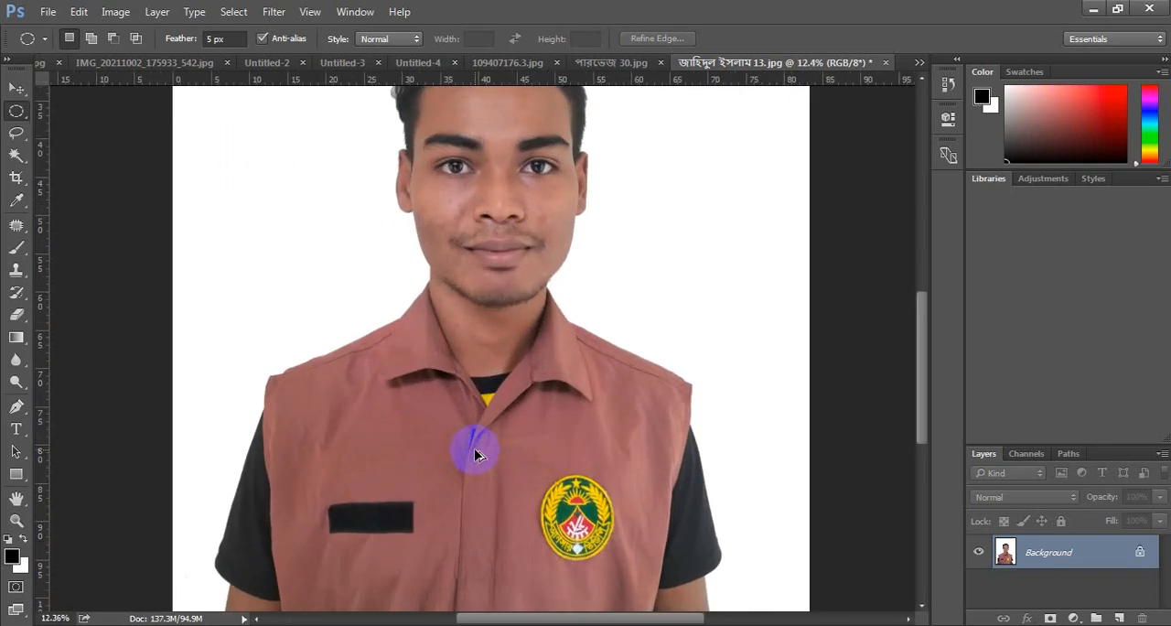
pyautogui.scroll(-4, 475, 455)
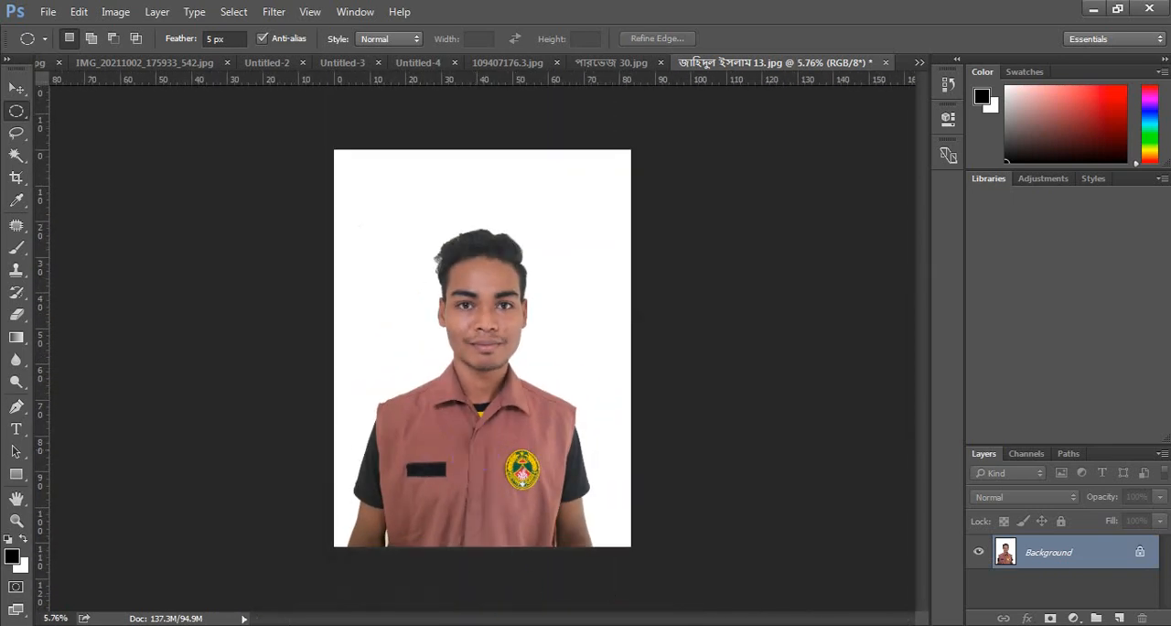
pyautogui.moveTo(482, 625)
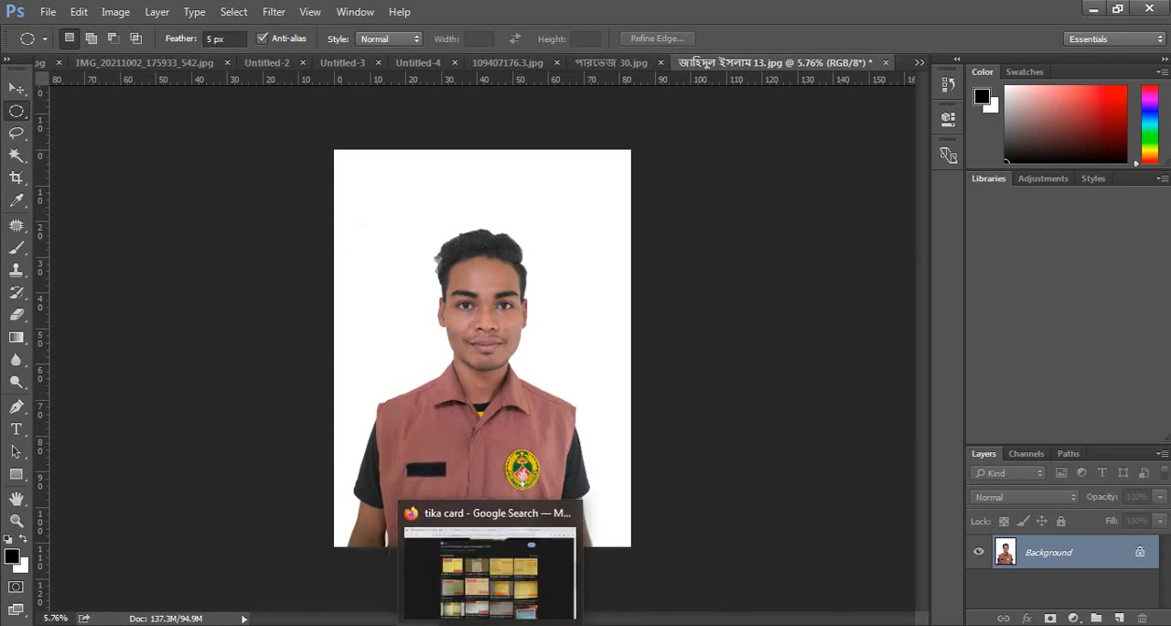
pyautogui.click(489, 568)
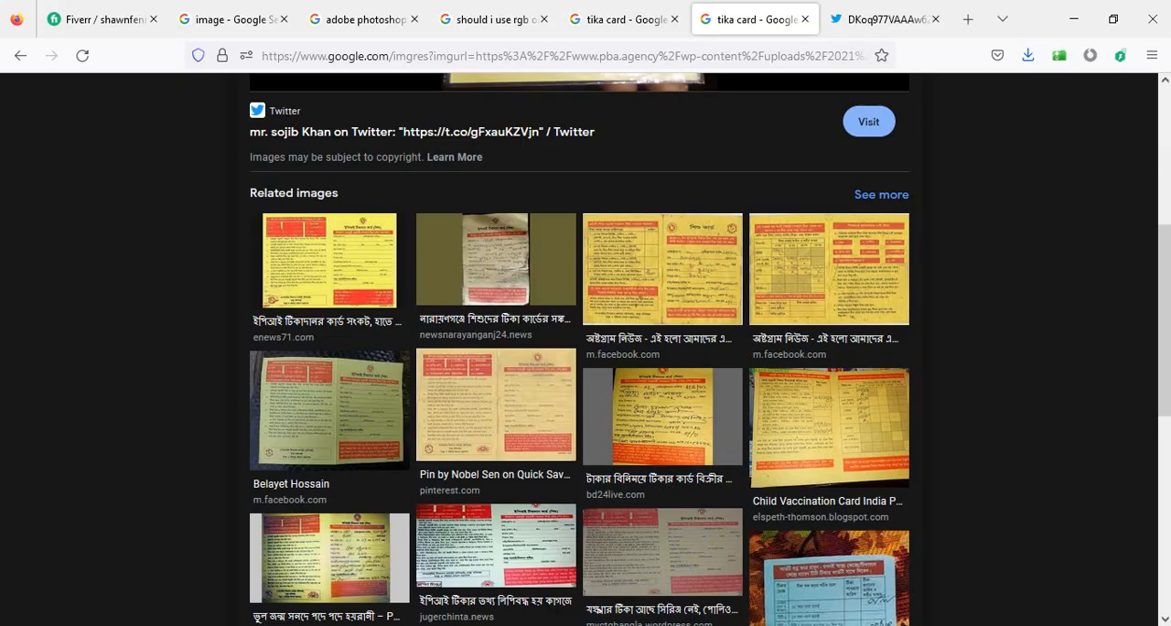
pyautogui.click(1075, 19)
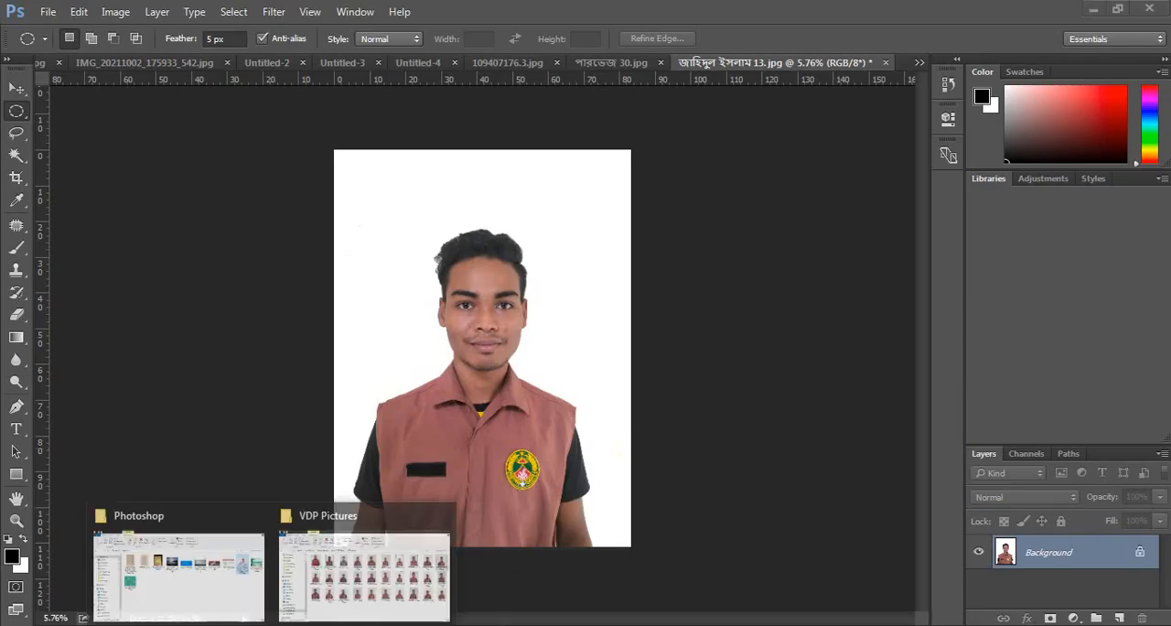
# - Switch to File Explorer and open the portrait photo numbered 24 from the VDP Pictures folder in Photoshop
pyautogui.click(393, 558)
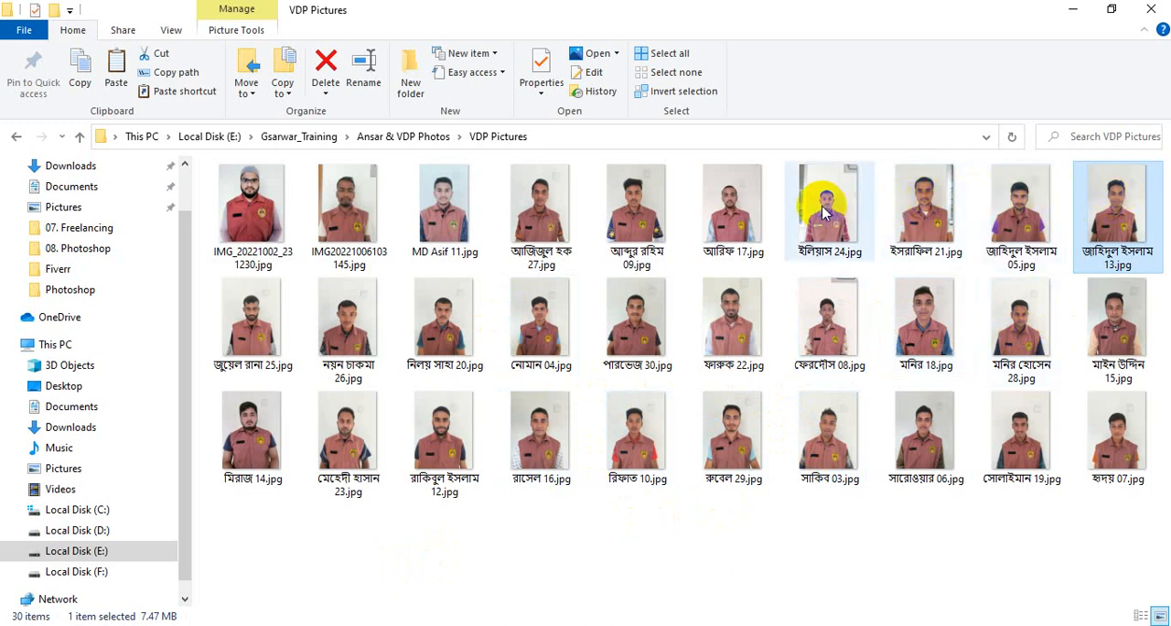
pyautogui.moveTo(824, 196); pyautogui.dragTo(611, 625)
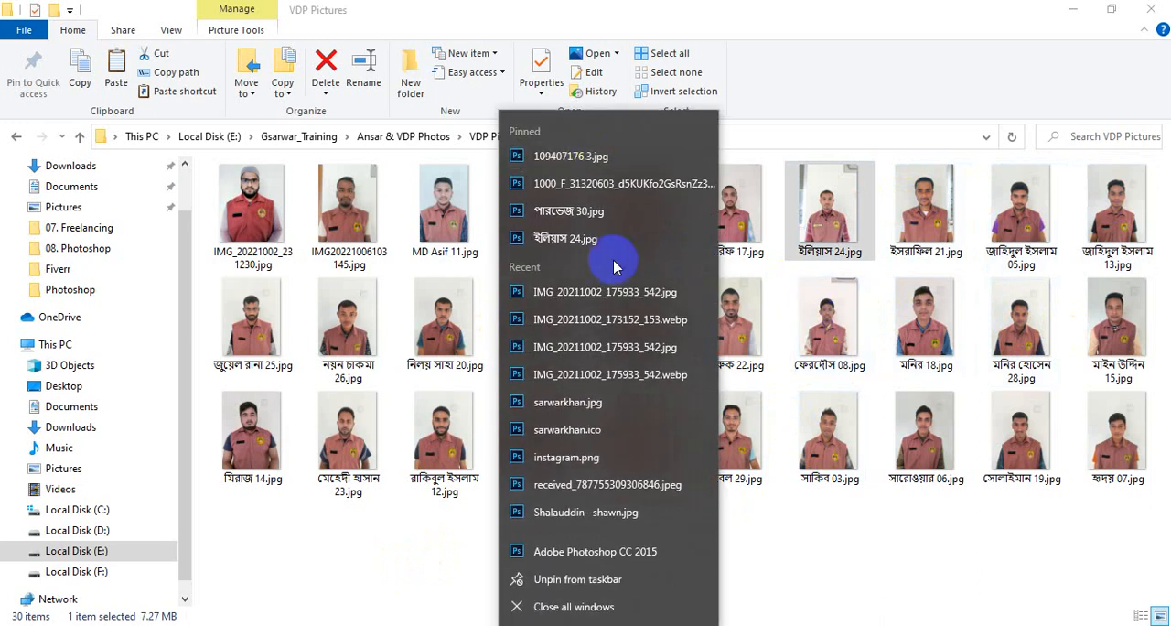
pyautogui.click(574, 238)
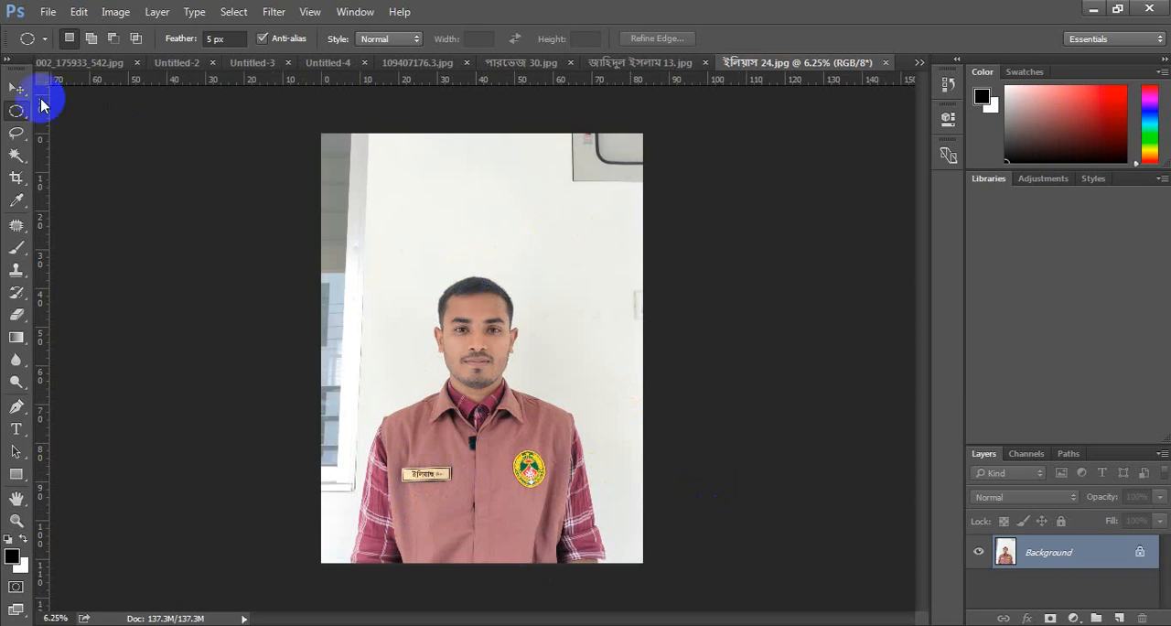
# - Try selecting the wall and window behind the man with the Magic Wand at tolerance 32, and clear the selection
pyautogui.click(20, 182)
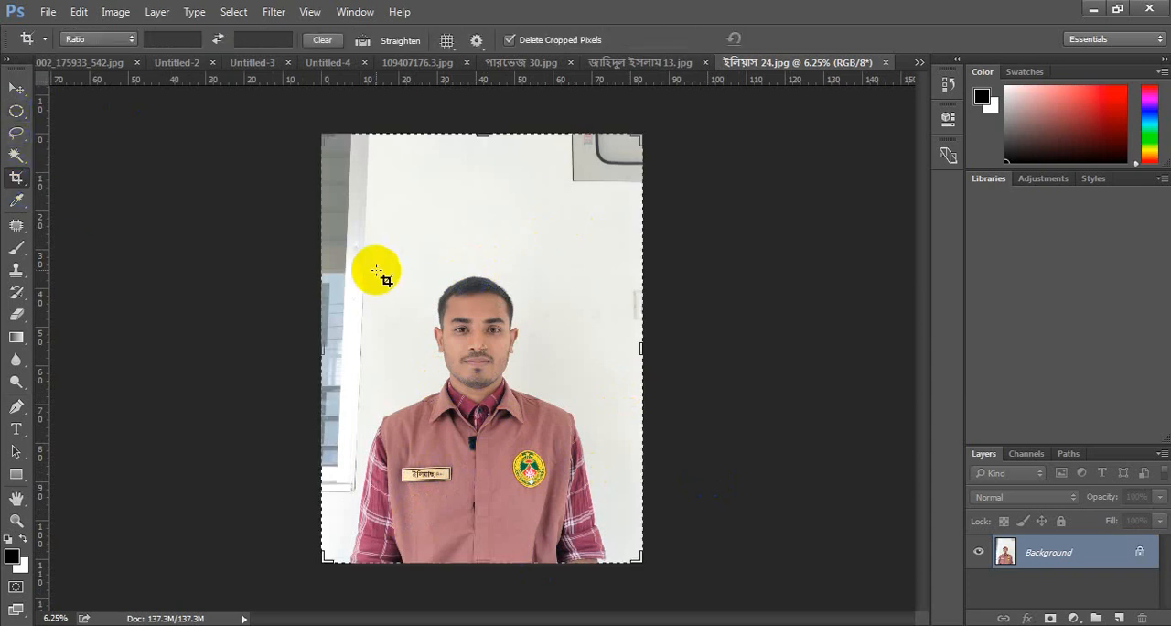
pyautogui.click(16, 88)
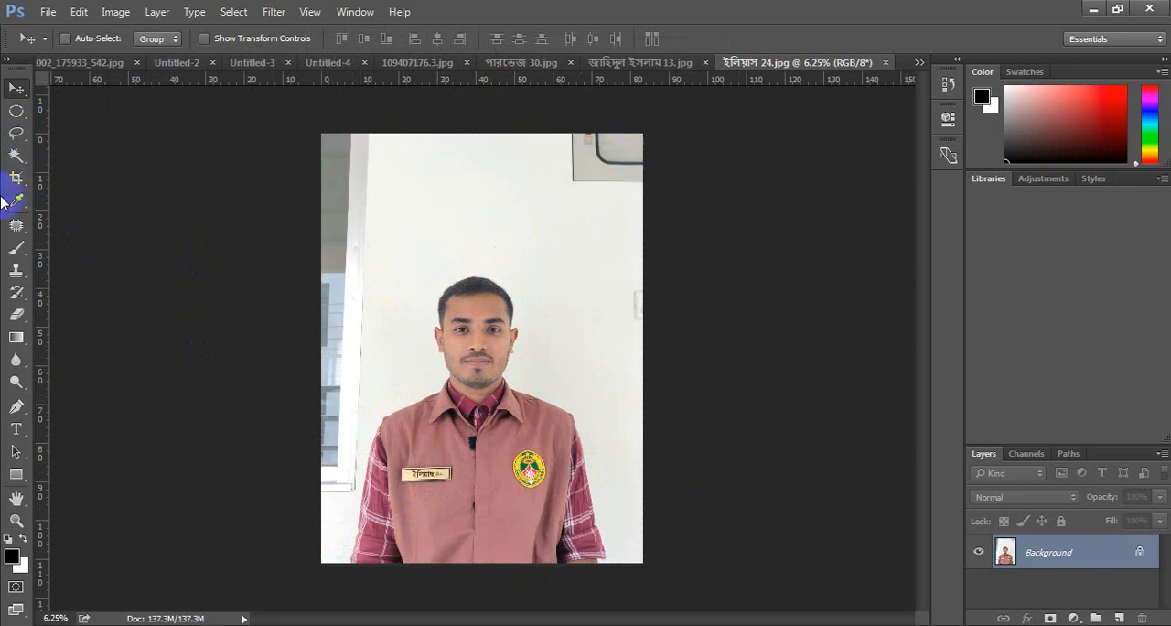
pyautogui.moveTo(16, 155); pyautogui.dragTo(62, 175)
pyautogui.click(62, 174)
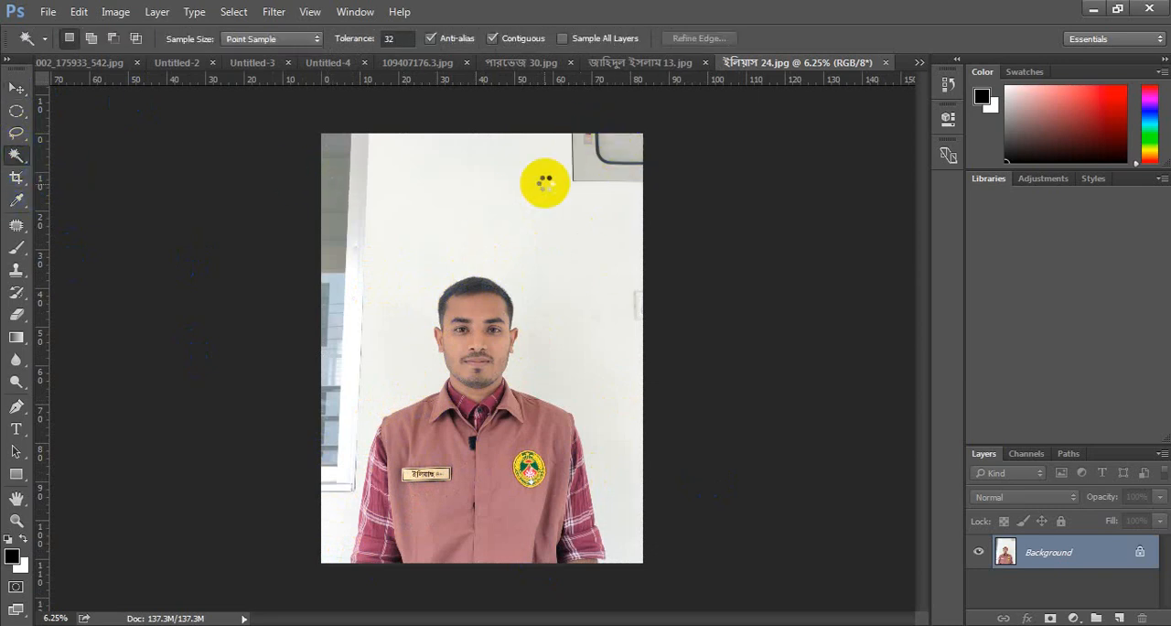
pyautogui.keyDown('shift'); pyautogui.click(336, 210); pyautogui.keyUp('shift')
pyautogui.keyDown('shift'); pyautogui.click(332, 293); pyautogui.keyUp('shift')
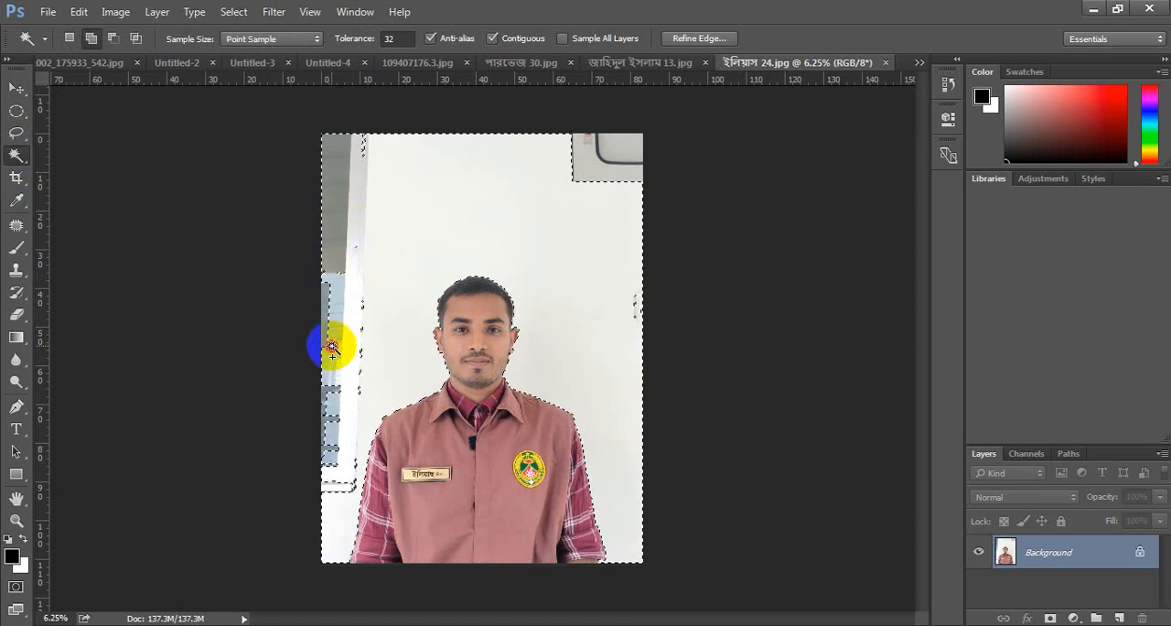
pyautogui.keyDown('shift'); pyautogui.click(343, 468); pyautogui.keyUp('shift')
pyautogui.hotkey('ctrl', 'd')
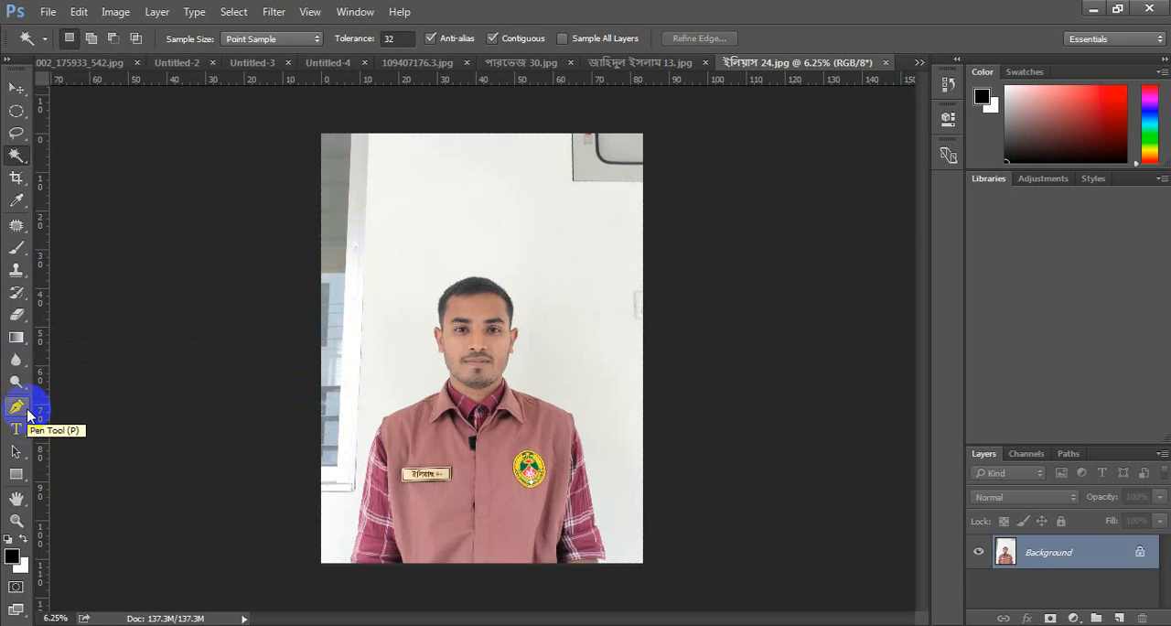
# - Start a Pen tool path at the photo's lower edge, beside the plaid sleeve cuff on the window side
pyautogui.click(13, 412)
pyautogui.moveTo(20, 414); pyautogui.dragTo(89, 409)
pyautogui.click(565, 467)
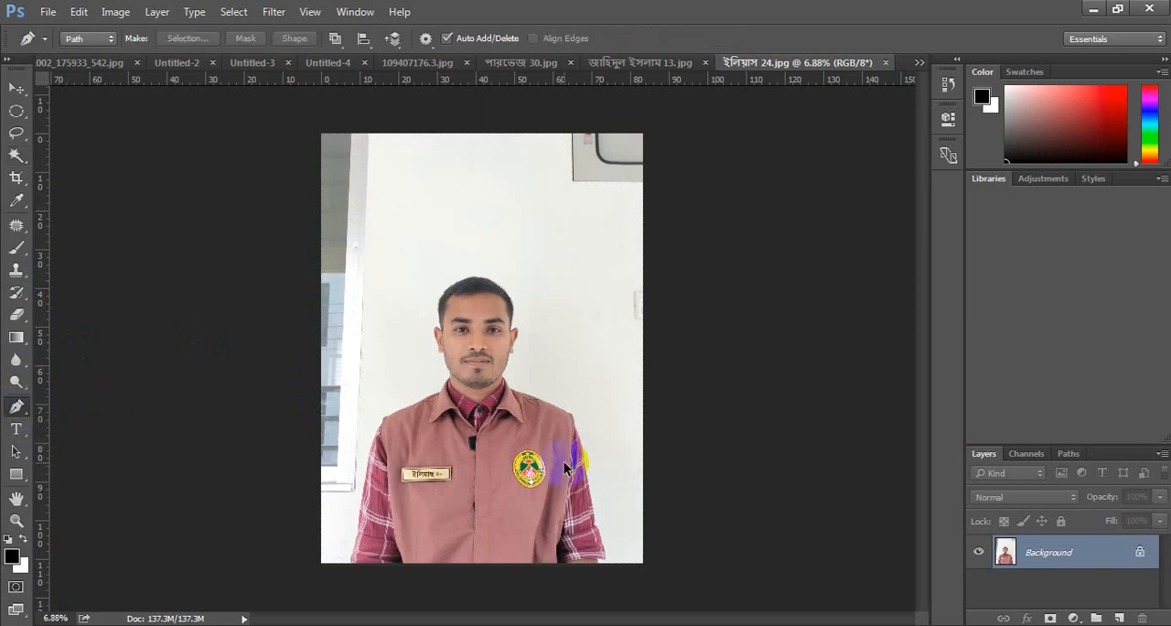
pyautogui.scroll(6, 563, 462)
pyautogui.scroll(-5, 171, 447)
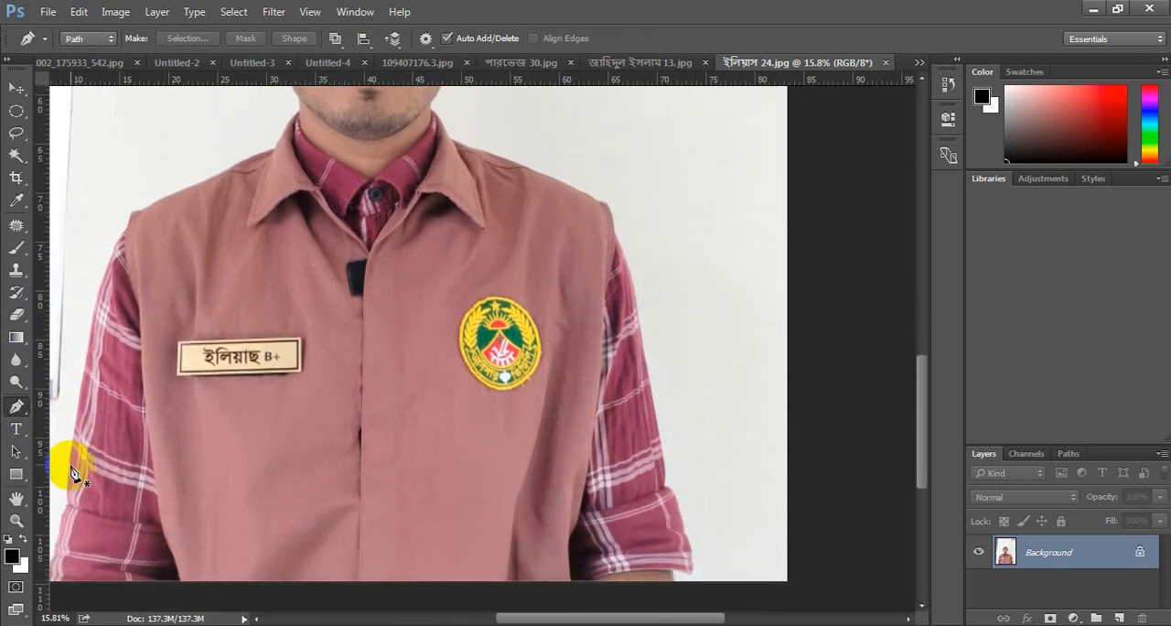
pyautogui.scroll(-3, 73, 471)
pyautogui.hscroll(-4, 39, 492)
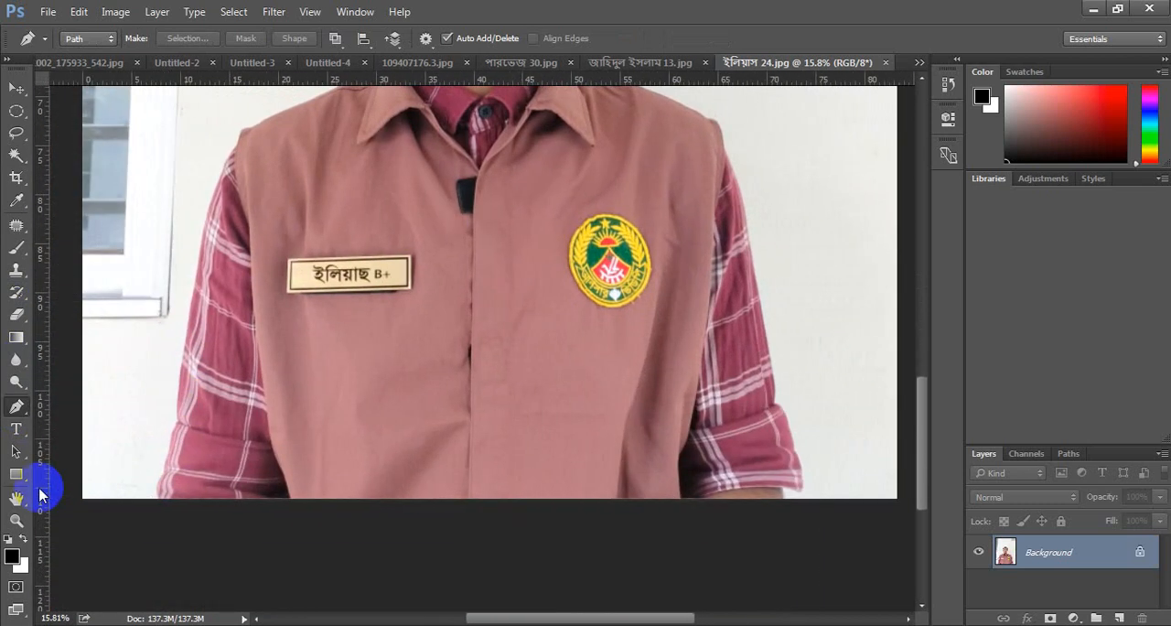
pyautogui.click(157, 496)
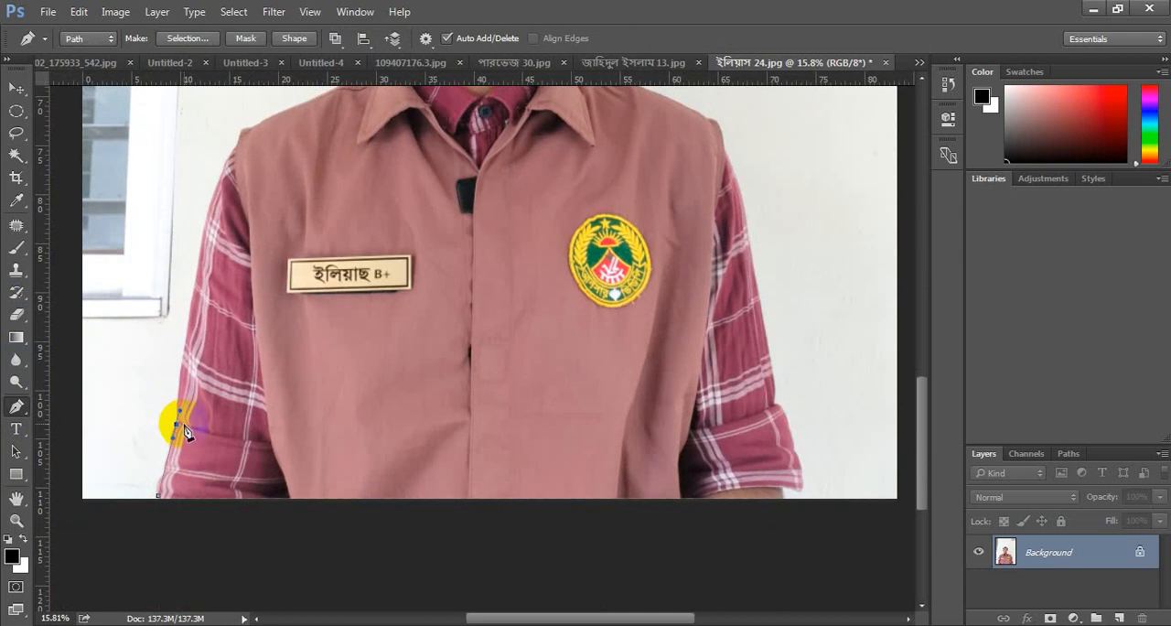
# - Trace the outer edge of the window-side plaid sleeve with path points from the cuff fold up towards the shoulder
pyautogui.hscroll(-3, 185, 423)
pyautogui.scroll(5, 294, 420)
pyautogui.scroll(4, 294, 420)
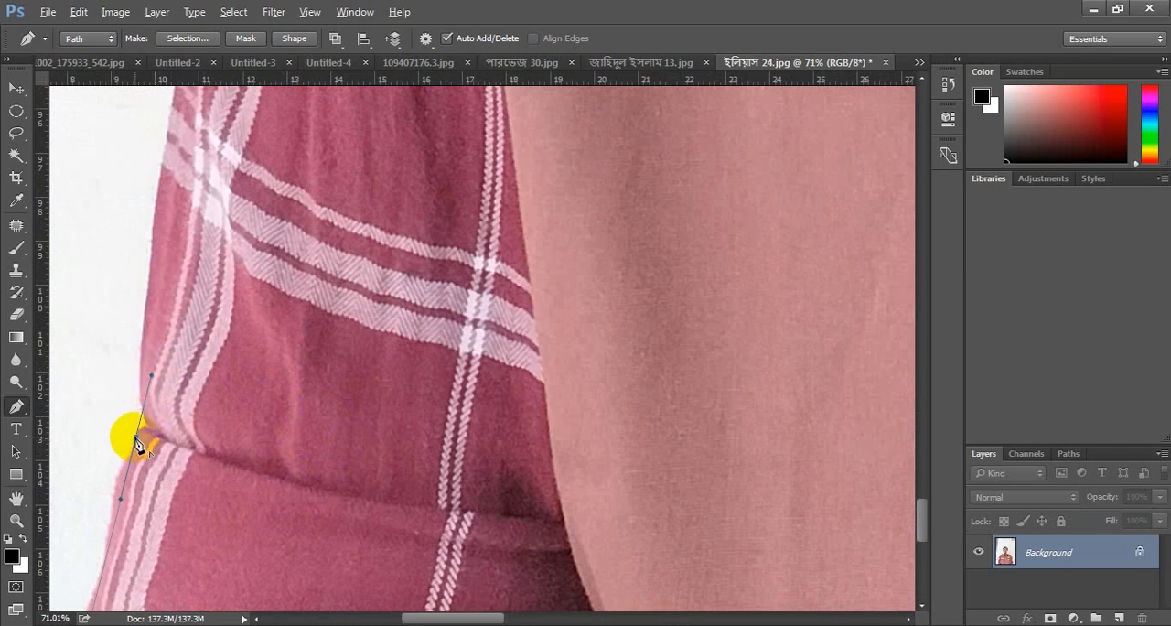
pyautogui.scroll(3, 152, 395)
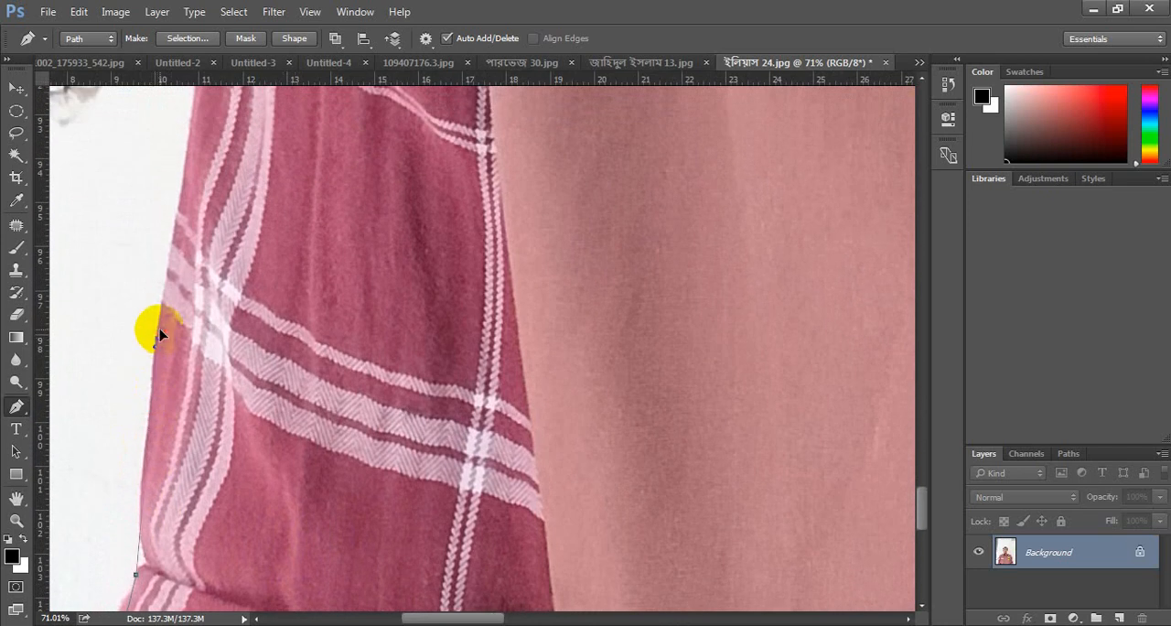
pyautogui.scroll(2, 190, 246)
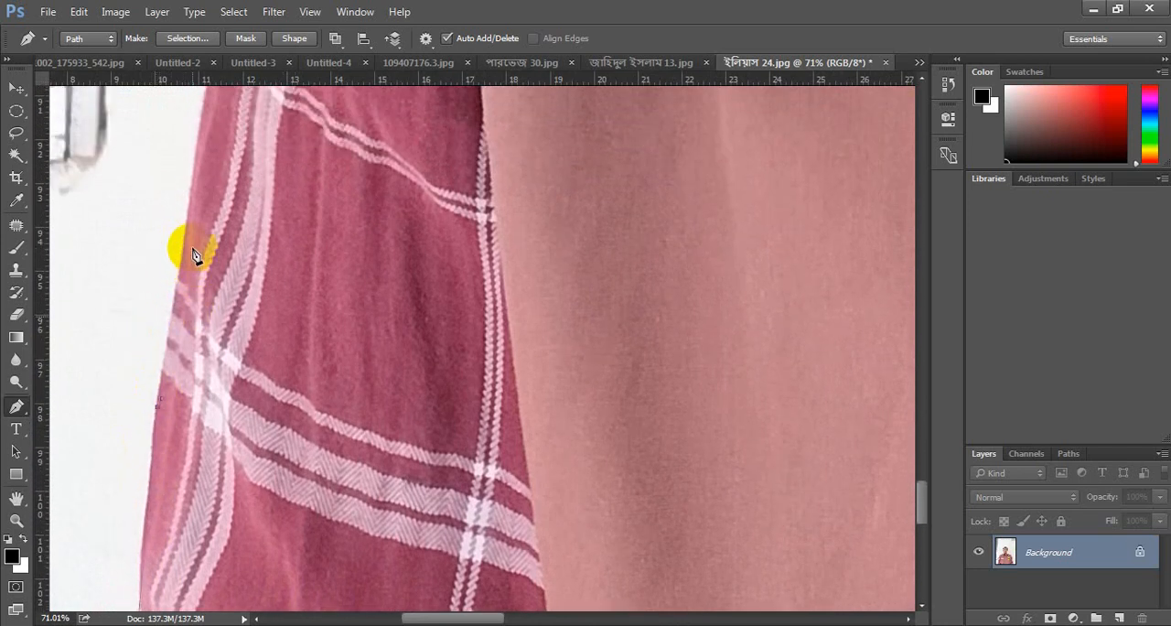
pyautogui.scroll(8, 185, 255)
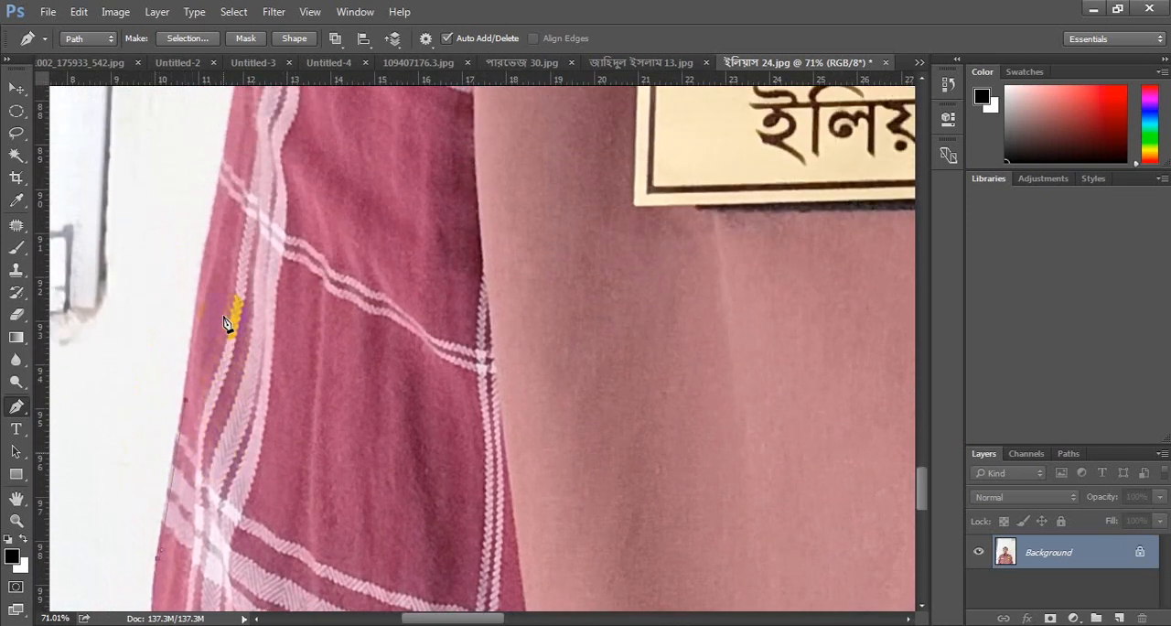
pyautogui.scroll(1, 229, 273)
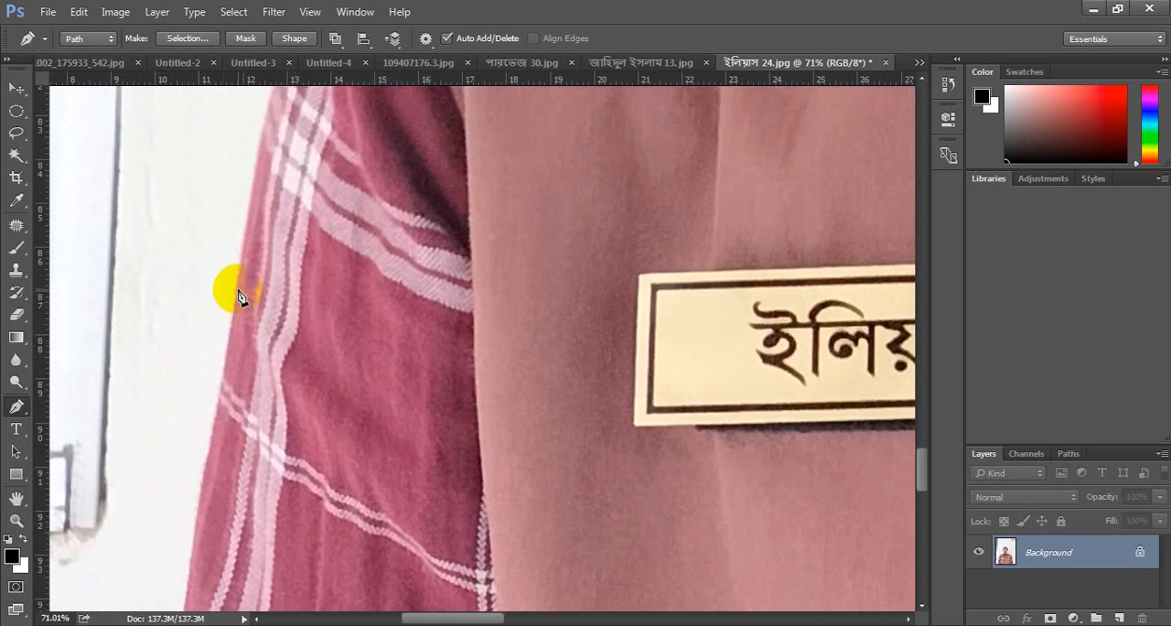
pyautogui.scroll(3, 306, 369)
pyautogui.scroll(8, 303, 366)
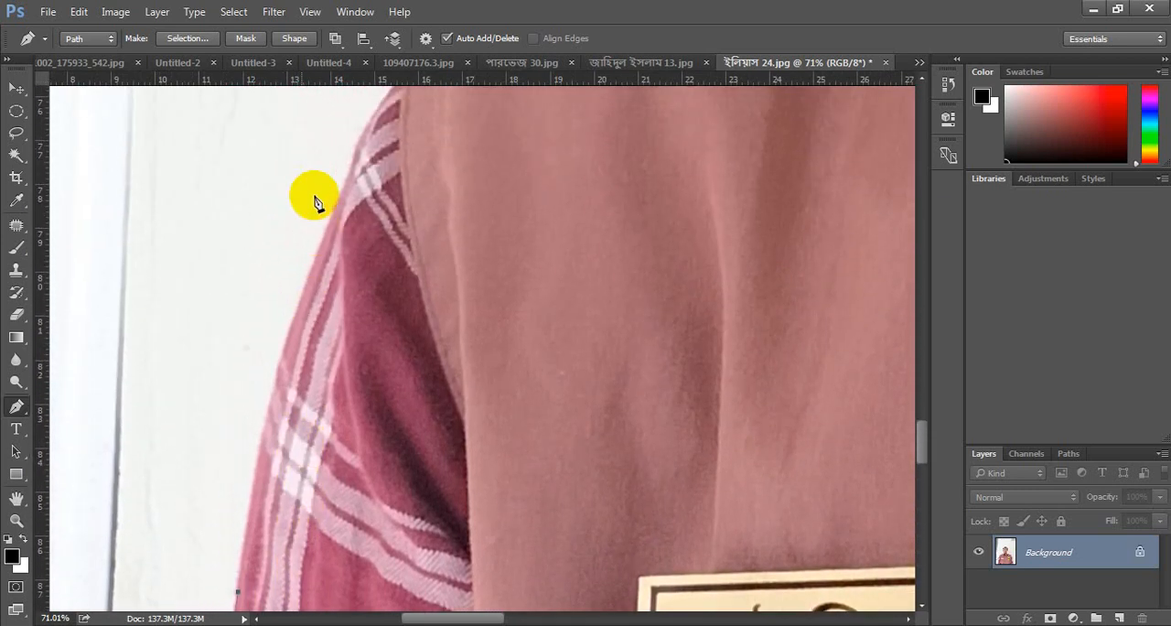
pyautogui.scroll(-3, 364, 223)
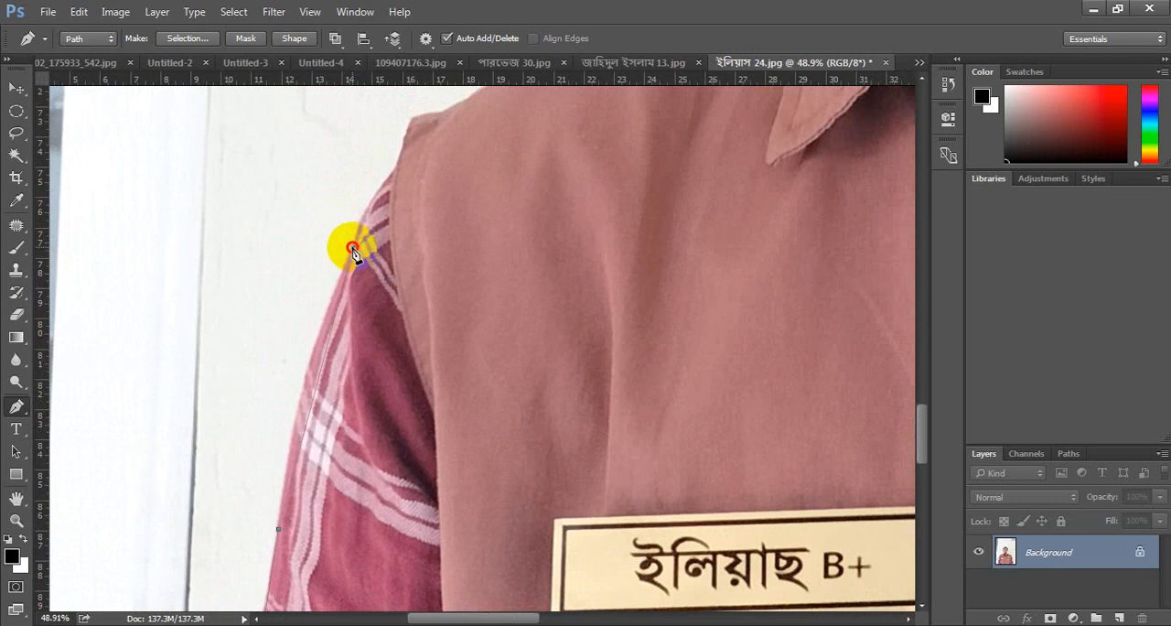
# - Curve the path around the top of the window-side sleeve and continue it onto the vest's shoulder corner
pyautogui.moveTo(353, 248); pyautogui.dragTo(383, 245)
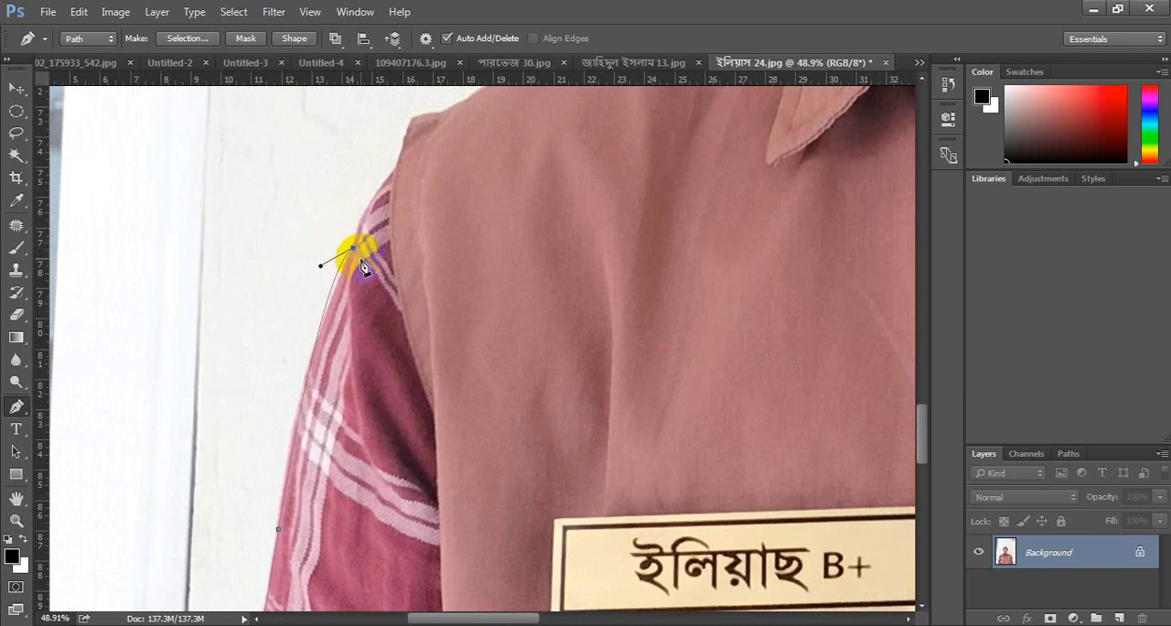
pyautogui.scroll(3, 358, 253)
pyautogui.click(390, 273)
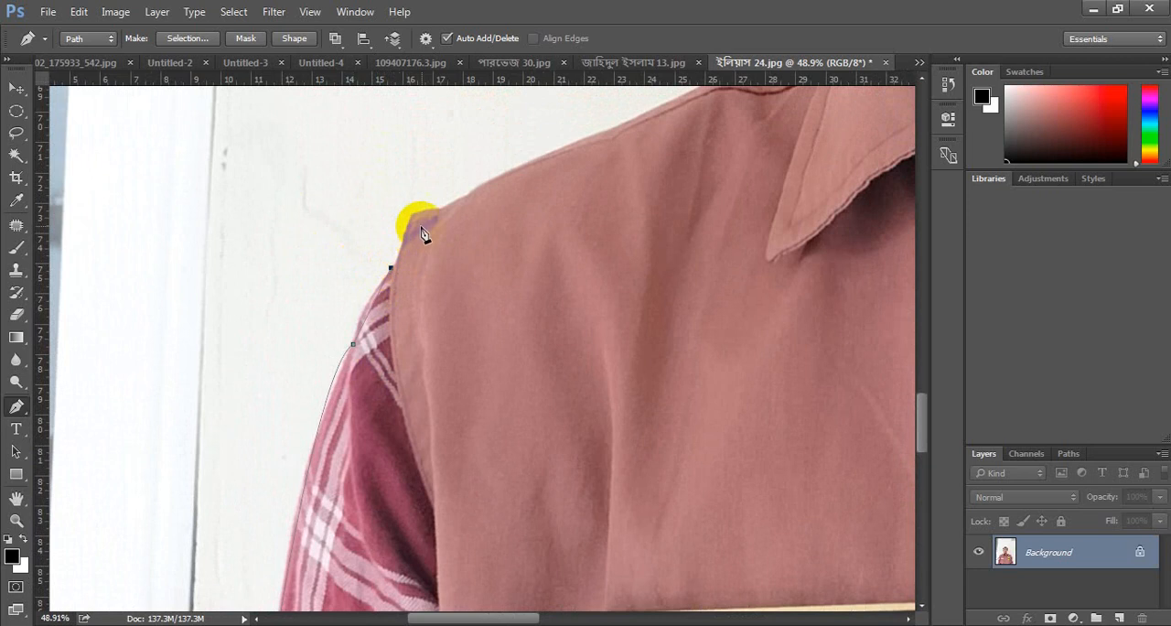
pyautogui.scroll(4, 585, 256)
pyautogui.scroll(-4, 586, 254)
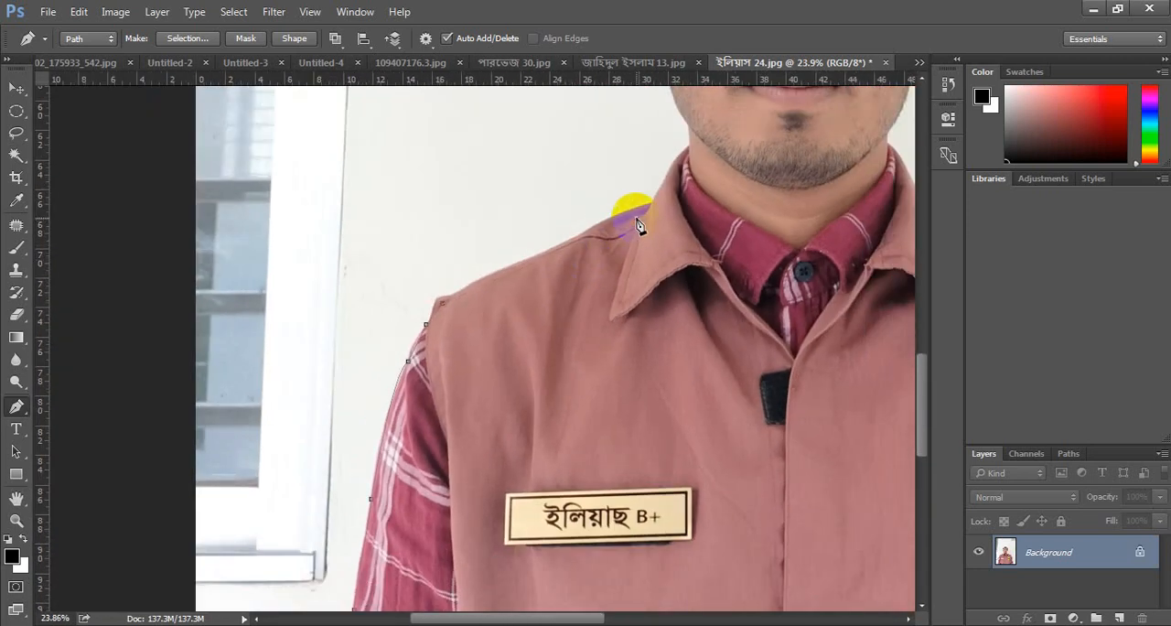
# - Extend the path along the vest shoulder, collar and neck, and curve it up the jaw to the earlobe
pyautogui.click(664, 186)
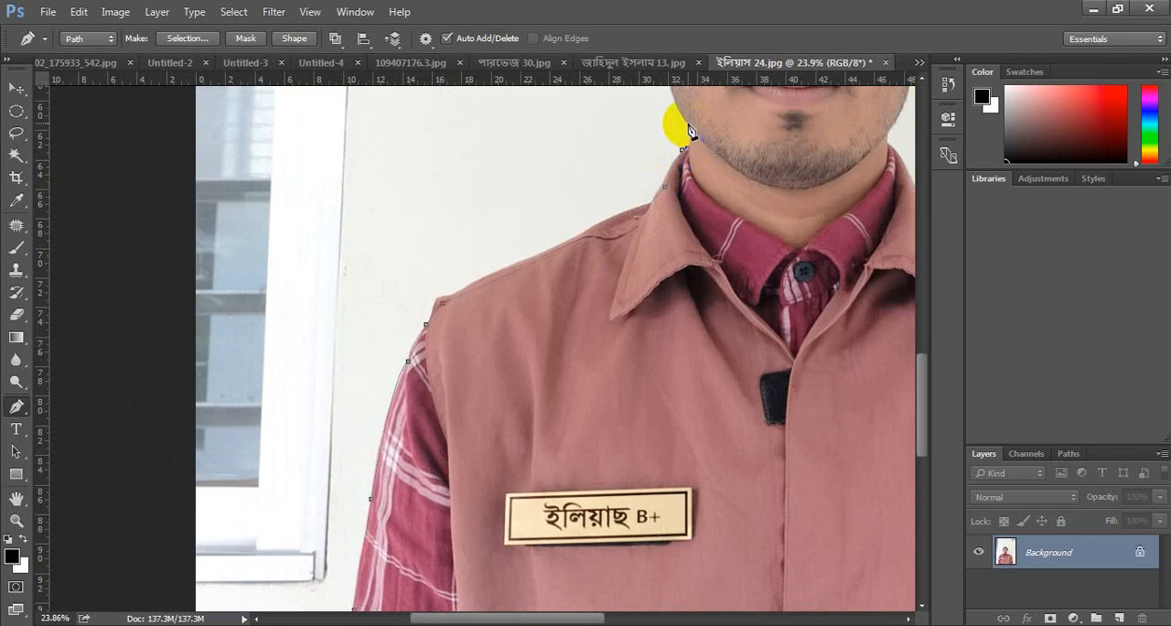
pyautogui.click(687, 124)
pyautogui.scroll(4, 696, 162)
pyautogui.click(663, 176)
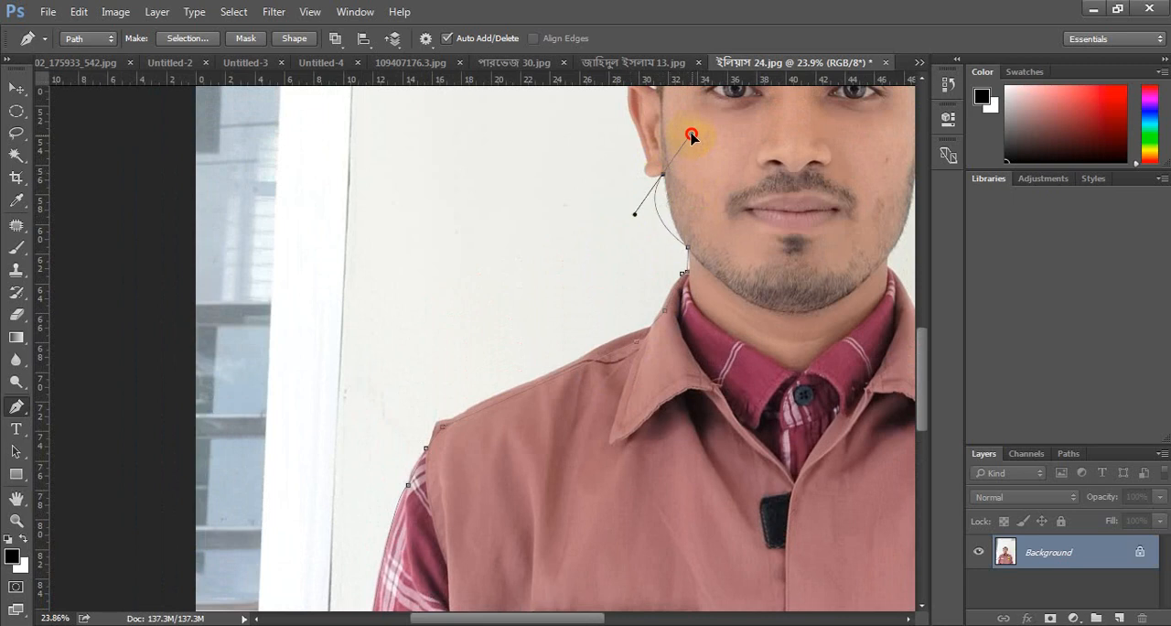
pyautogui.moveTo(670, 137); pyautogui.dragTo(668, 137)
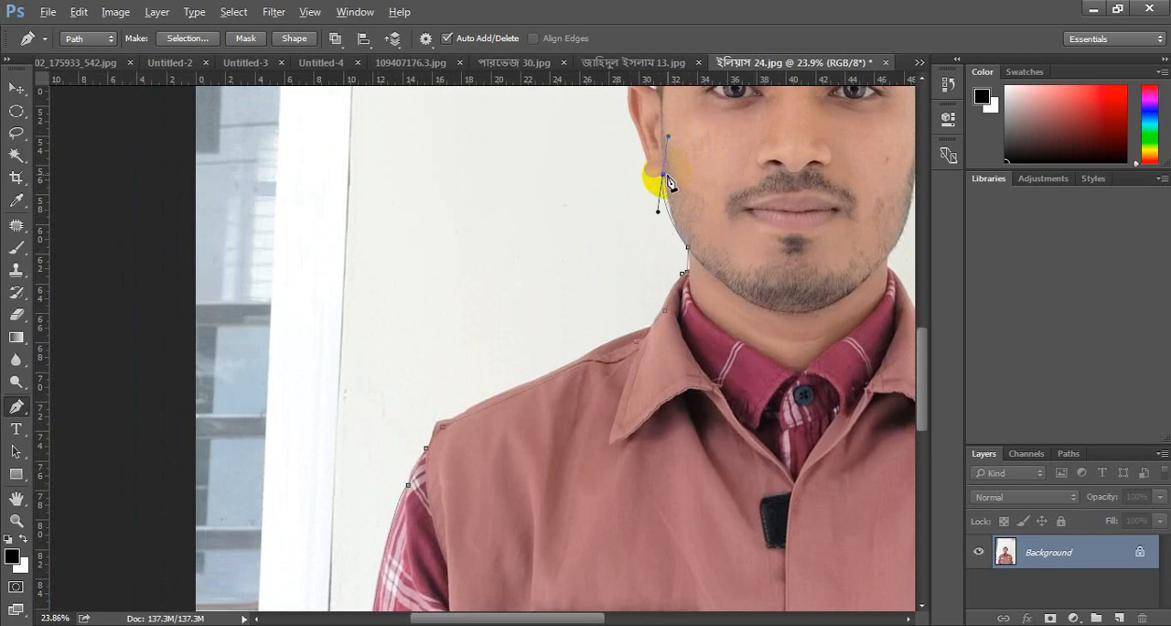
# - Curve the path around the window-side earlobe up to where it meets the ear's outer edge
pyautogui.keyDown('alt'); pyautogui.click(664, 174); pyautogui.keyUp('alt')
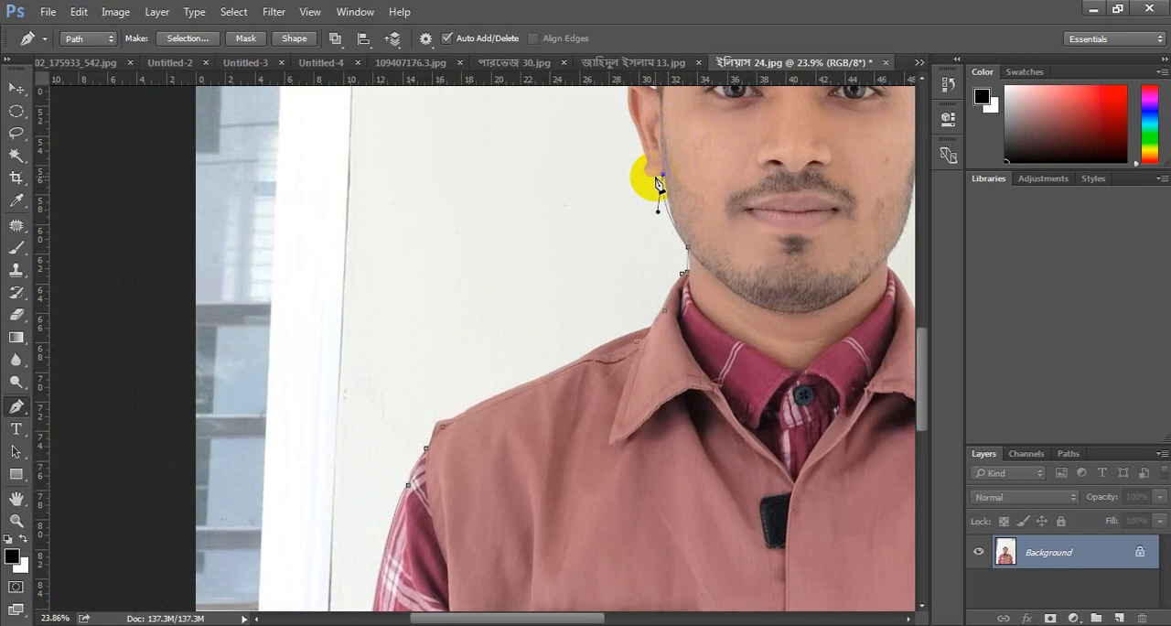
pyautogui.hscroll(-1, 713, 189)
pyautogui.hscroll(-2, 714, 193)
pyautogui.scroll(5, 842, 163)
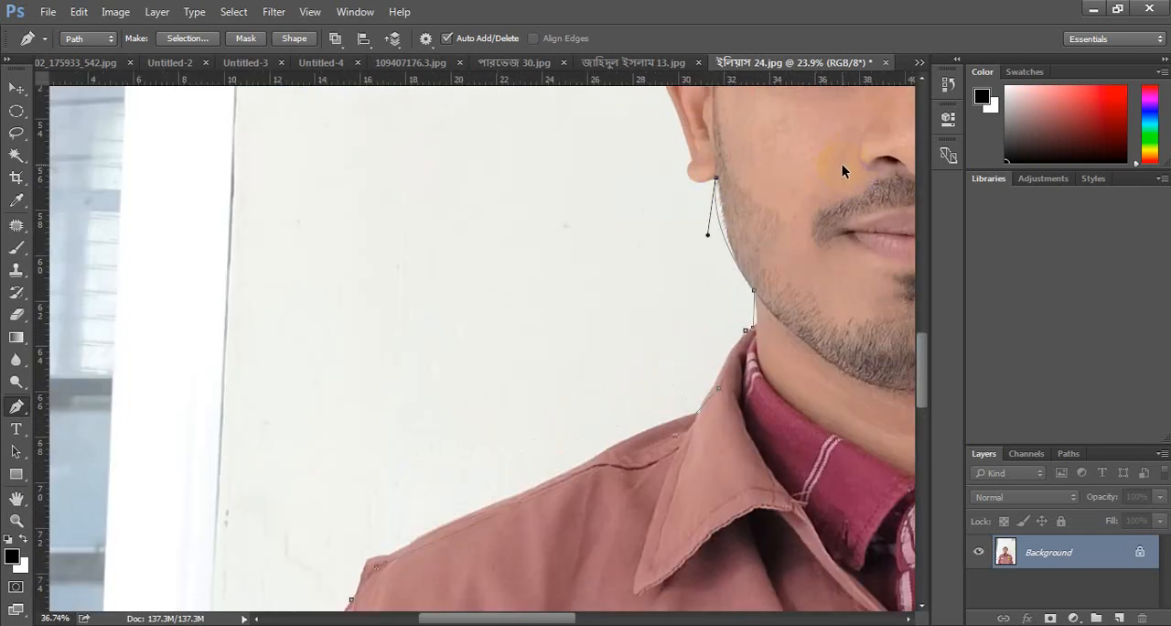
pyautogui.moveTo(584, 184); pyautogui.dragTo(555, 159)
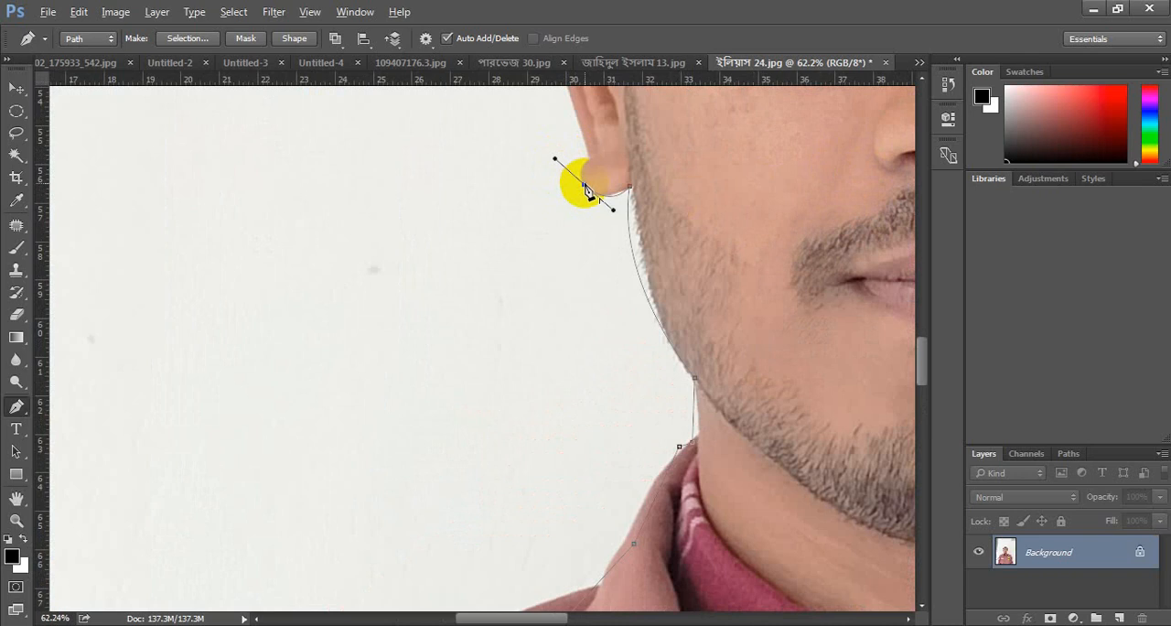
pyautogui.keyDown('alt'); pyautogui.click(584, 184); pyautogui.keyUp('alt')
pyautogui.moveTo(589, 161); pyautogui.dragTo(601, 154)
# - Trace the window-side ear's outer edge and carry the path over its top to the hairline
pyautogui.scroll(3, 613, 186)
pyautogui.scroll(4, 613, 193)
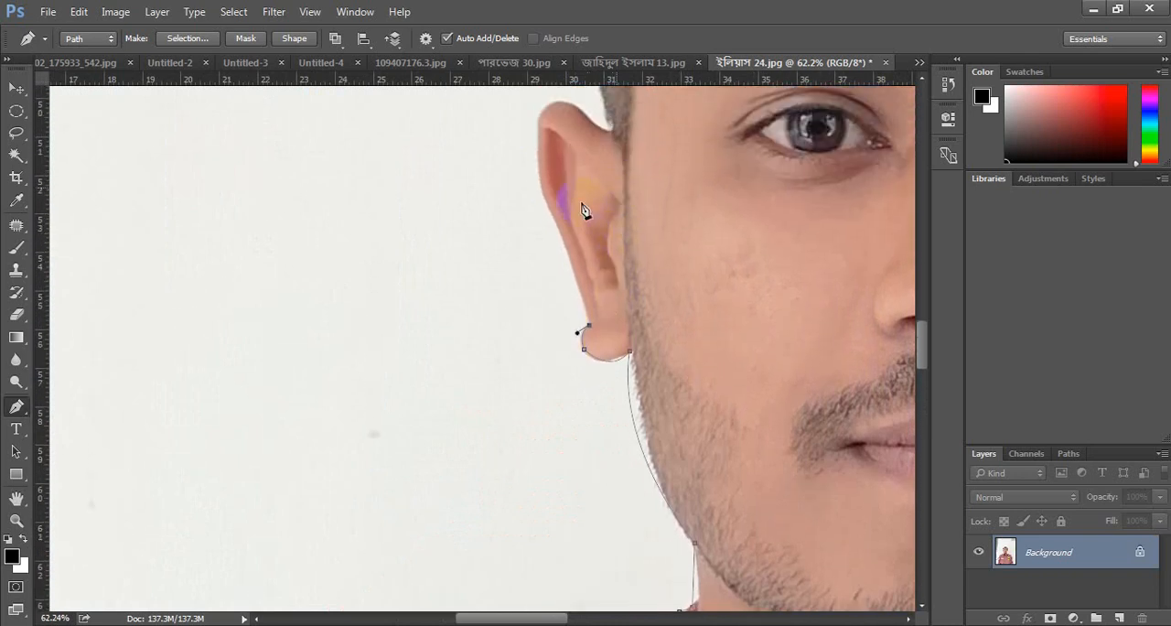
pyautogui.moveTo(547, 248); pyautogui.dragTo(530, 237)
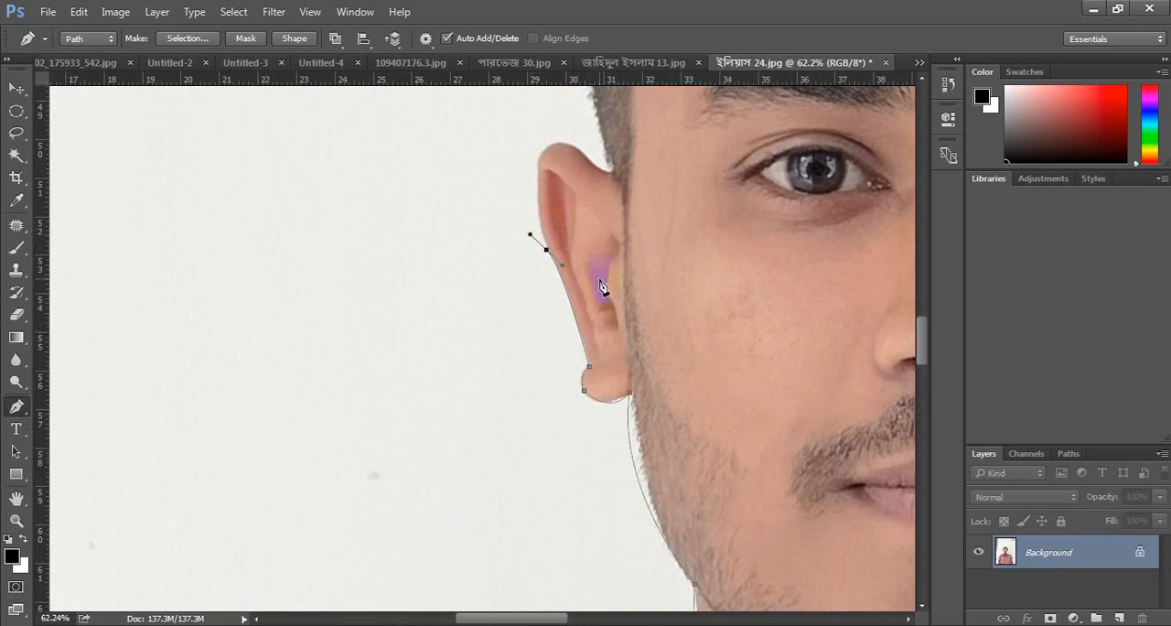
pyautogui.keyDown('alt'); pyautogui.click(547, 249); pyautogui.keyUp('alt')
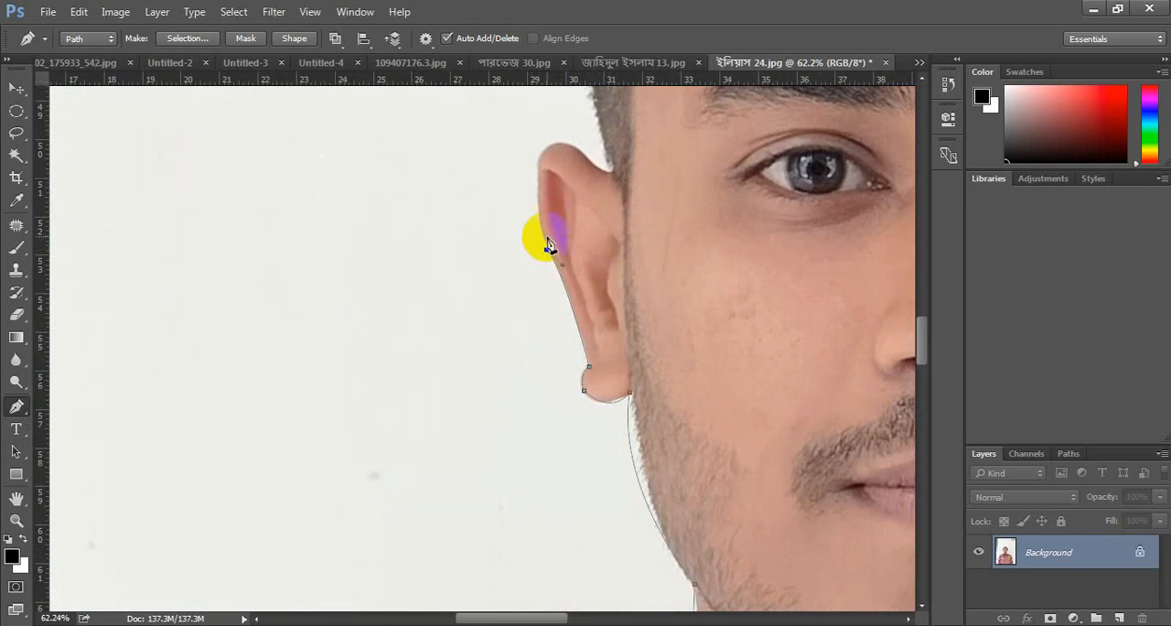
pyautogui.moveTo(538, 169); pyautogui.dragTo(533, 155)
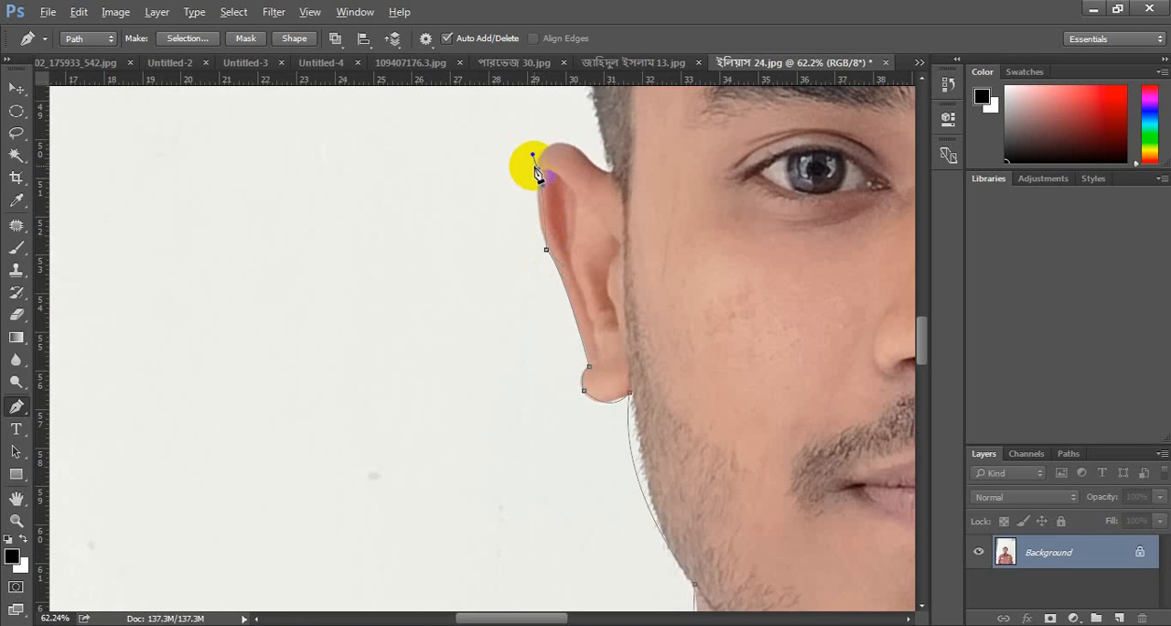
pyautogui.keyDown('alt'); pyautogui.click(538, 169); pyautogui.keyUp('alt')
pyautogui.click(555, 143)
pyautogui.click(611, 170)
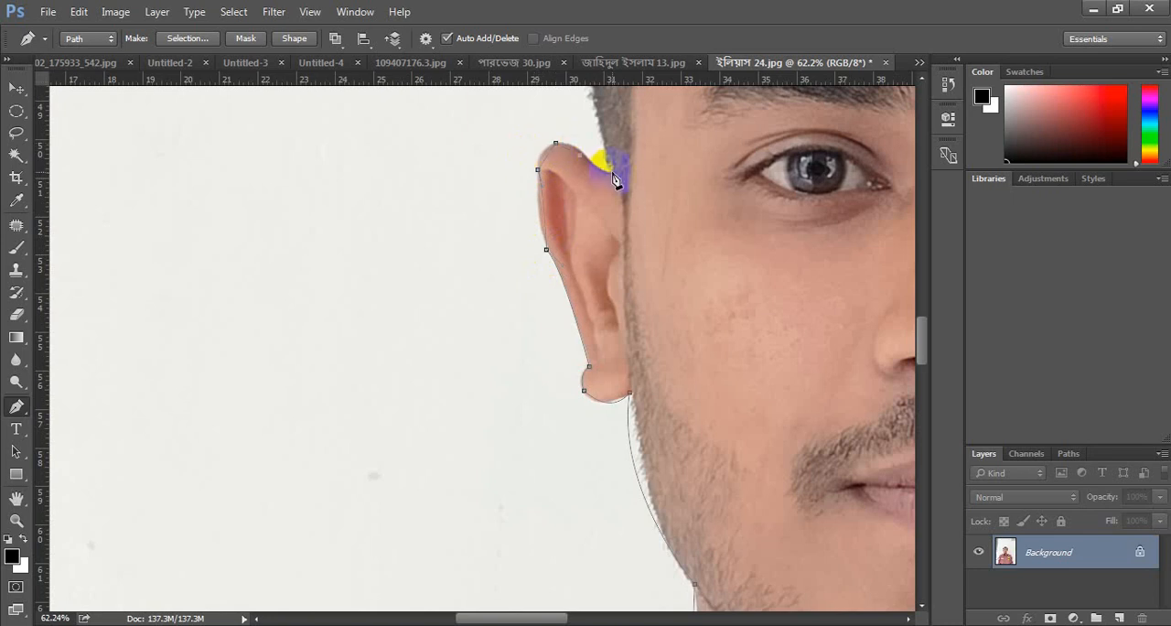
# - Curve the path along the window-side hair edge from the ear up towards the crown
pyautogui.scroll(4, 615, 178)
pyautogui.scroll(3, 613, 180)
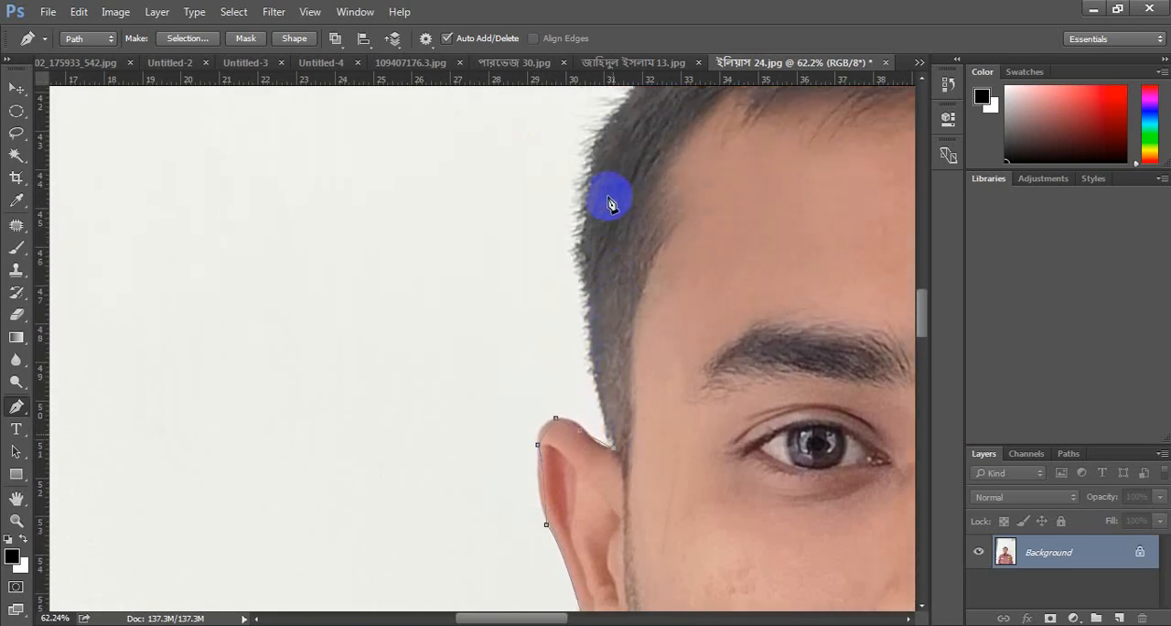
pyautogui.moveTo(590, 179); pyautogui.dragTo(610, 100)
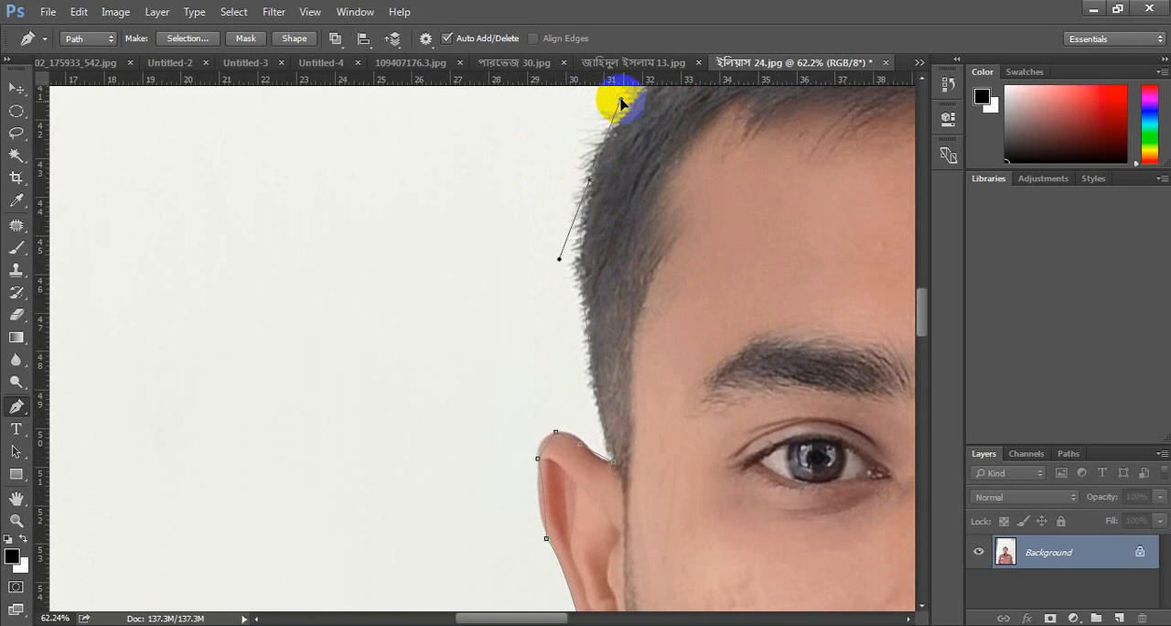
pyautogui.keyDown('alt'); pyautogui.click(589, 180); pyautogui.keyUp('alt')
pyautogui.scroll(2, 743, 253)
pyautogui.scroll(2, 746, 254)
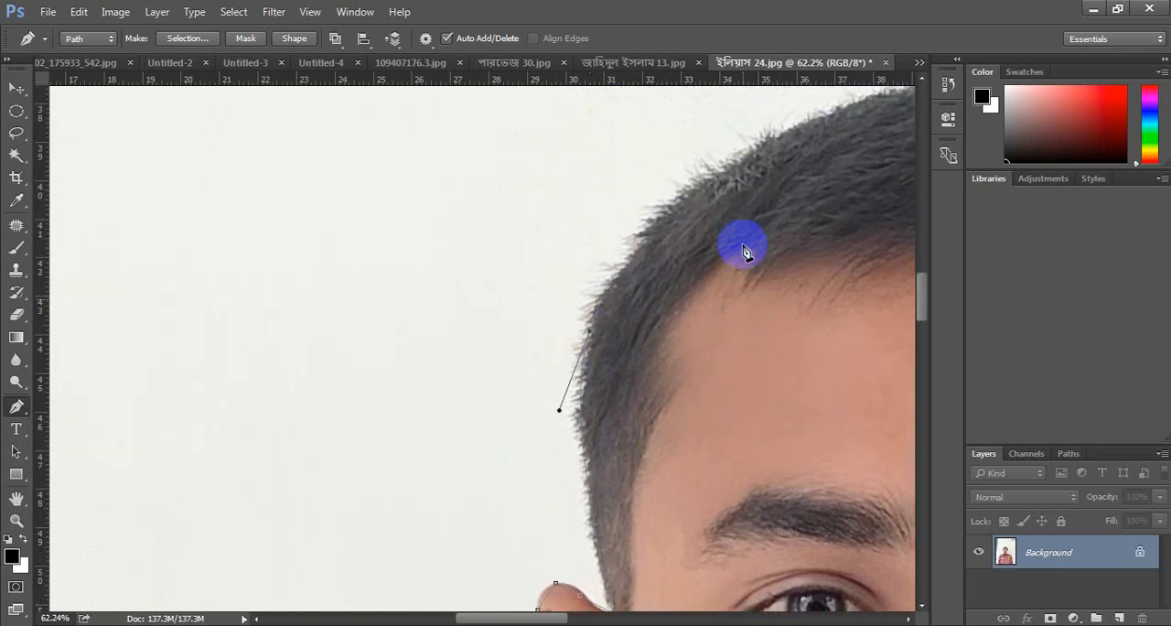
pyautogui.moveTo(758, 213); pyautogui.dragTo(811, 183)
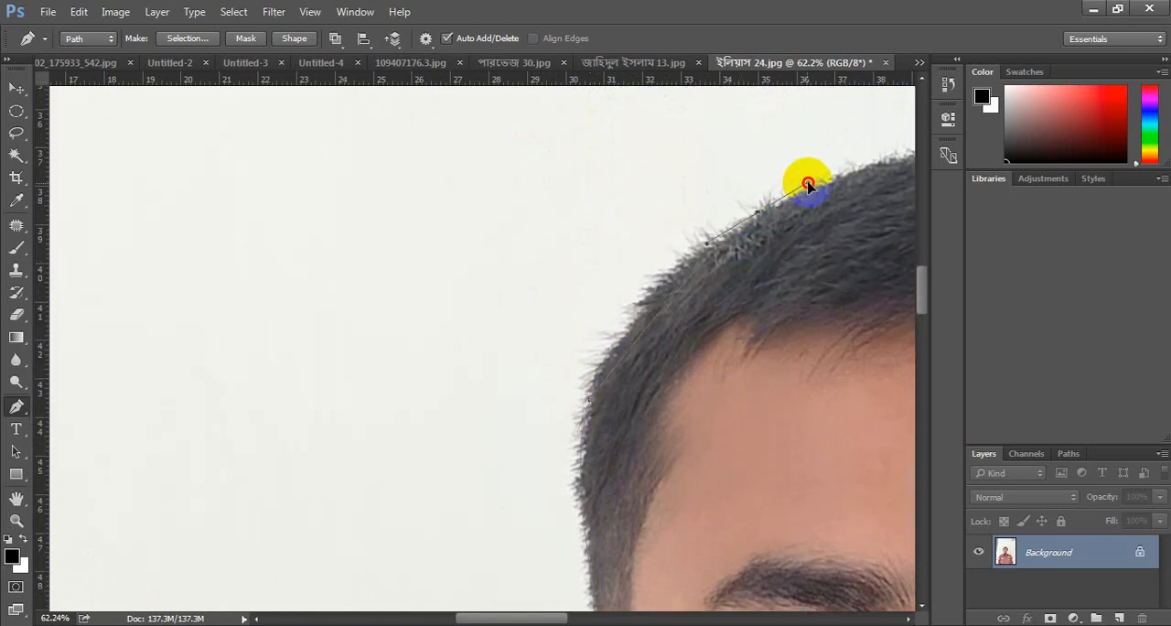
pyautogui.keyDown('alt'); pyautogui.click(759, 213); pyautogui.keyUp('alt')
# - Continue the path across the top of the hair to just past the crown with one curved point
pyautogui.hscroll(1, 824, 257)
pyautogui.hscroll(10, 824, 257)
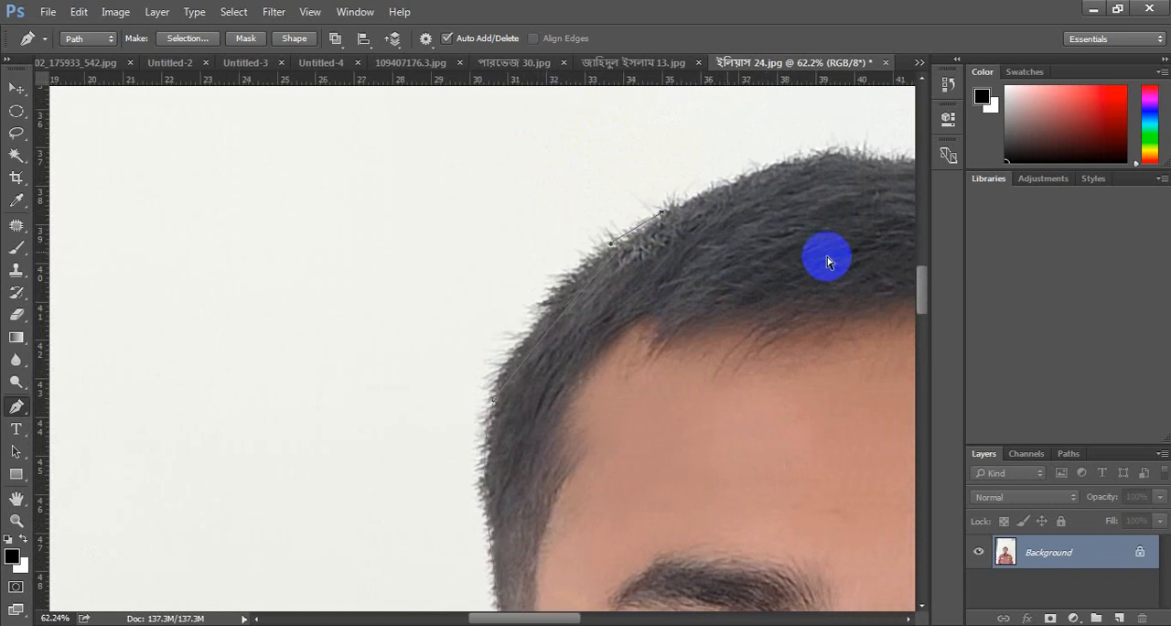
pyautogui.hscroll(10, 828, 263)
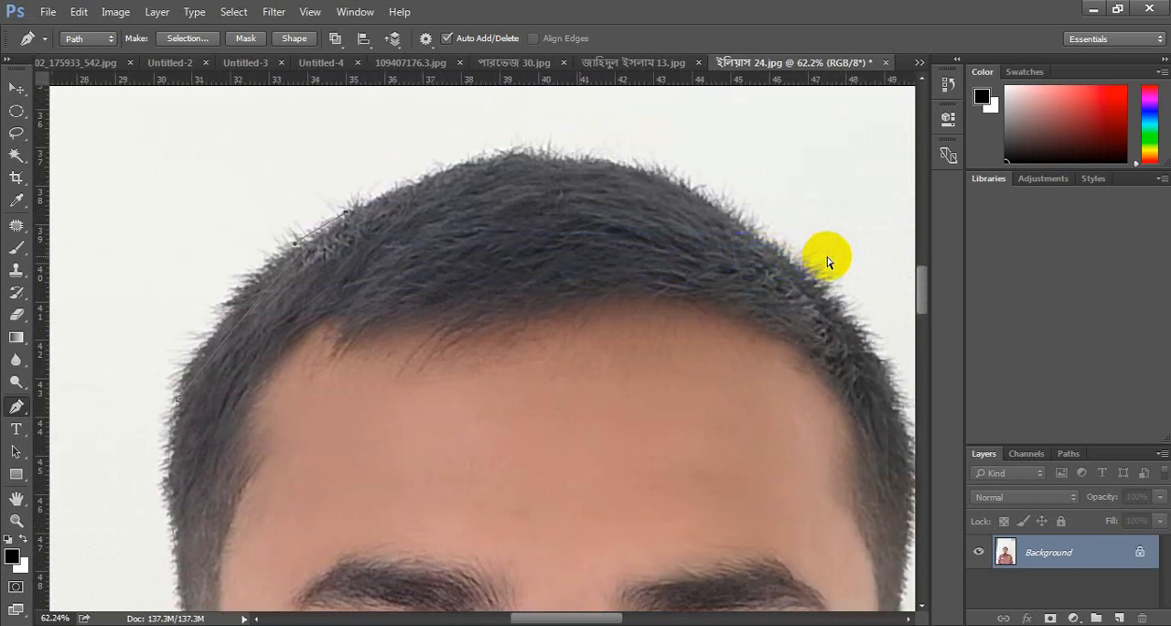
pyautogui.hscroll(3, 386, 220)
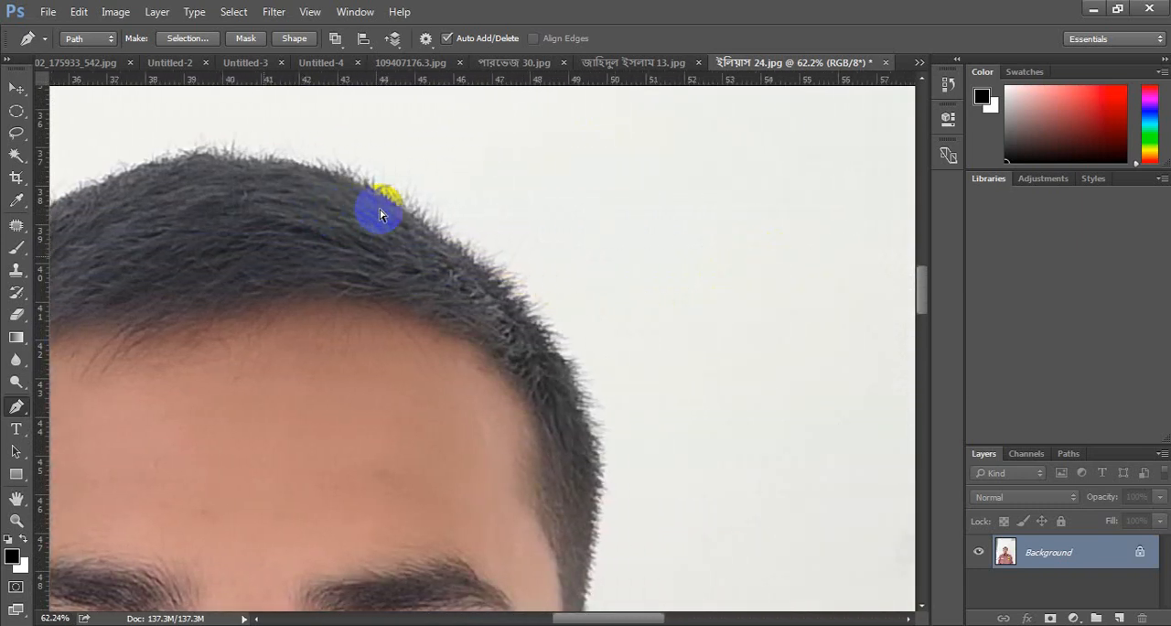
pyautogui.hscroll(-5, 386, 221)
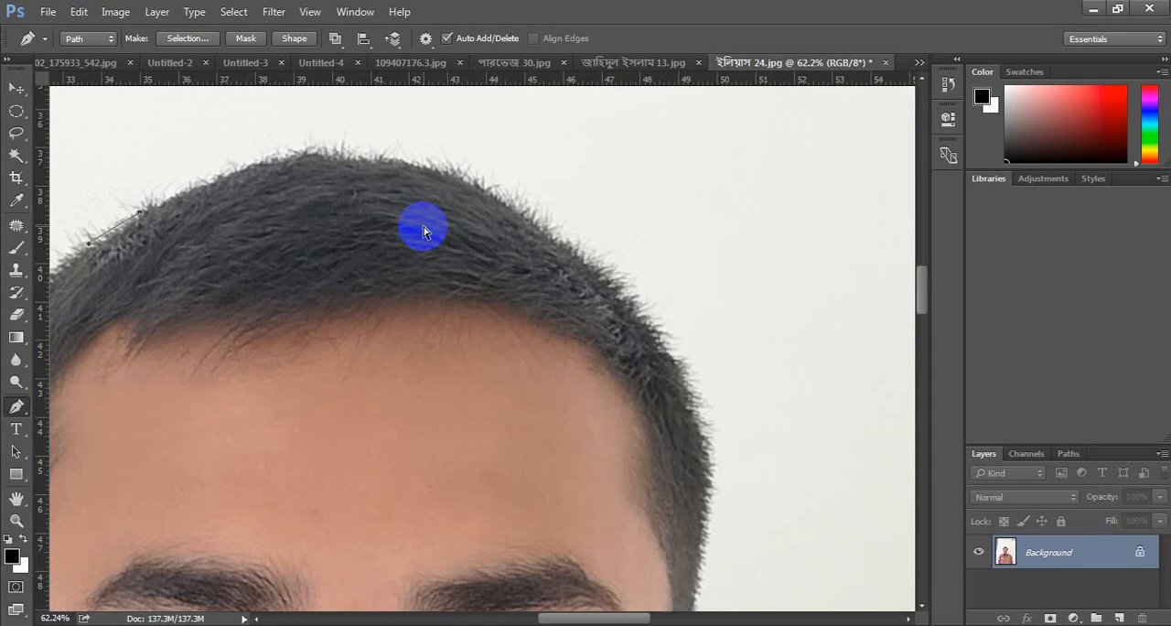
pyautogui.moveTo(454, 173); pyautogui.dragTo(654, 219)
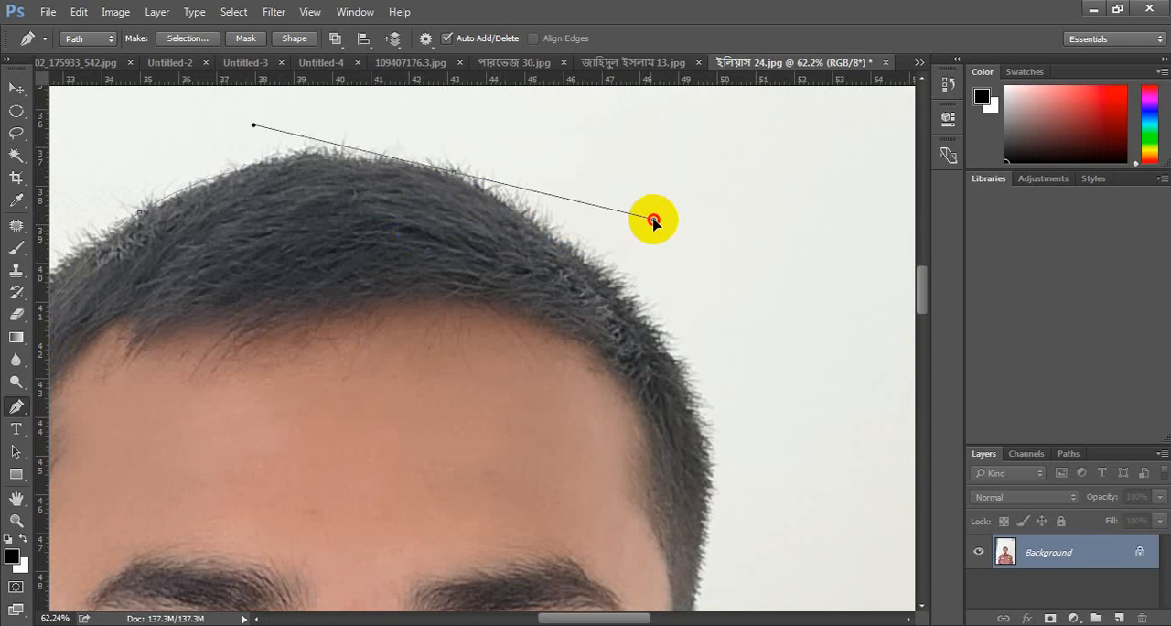
pyautogui.keyDown('alt'); pyautogui.click(454, 173); pyautogui.keyUp('alt')
# - Curve the path down the hair edge away from the window to the top of the other ear
pyautogui.moveTo(696, 437); pyautogui.dragTo(680, 557)
pyautogui.keyDown('alt'); pyautogui.click(698, 439); pyautogui.keyUp('alt')
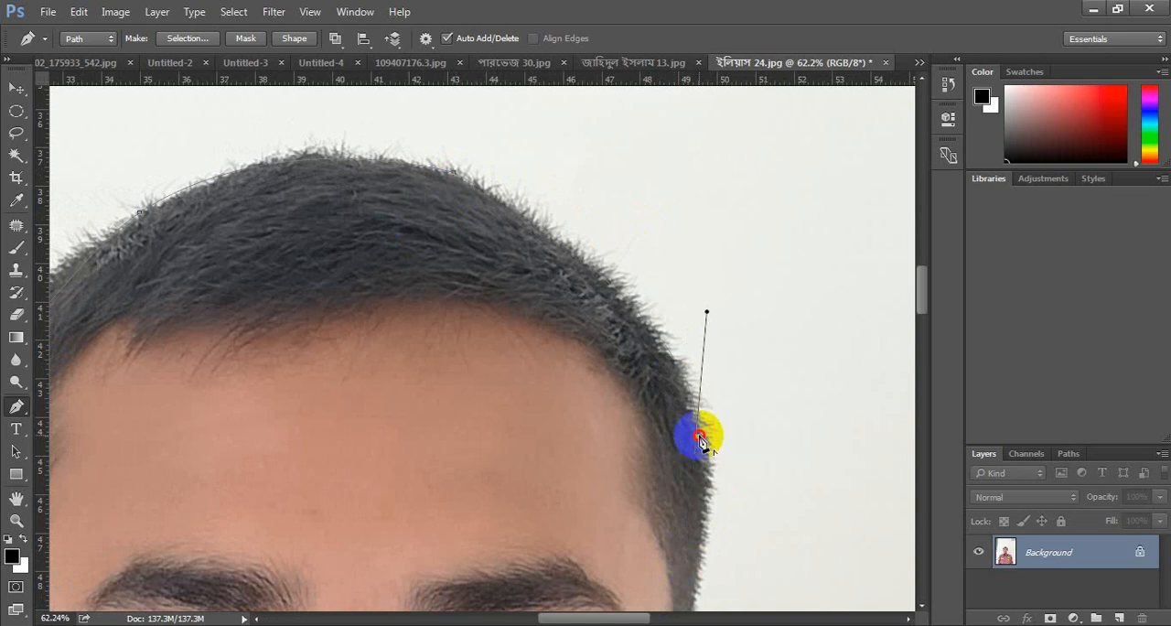
pyautogui.scroll(-5, 700, 440)
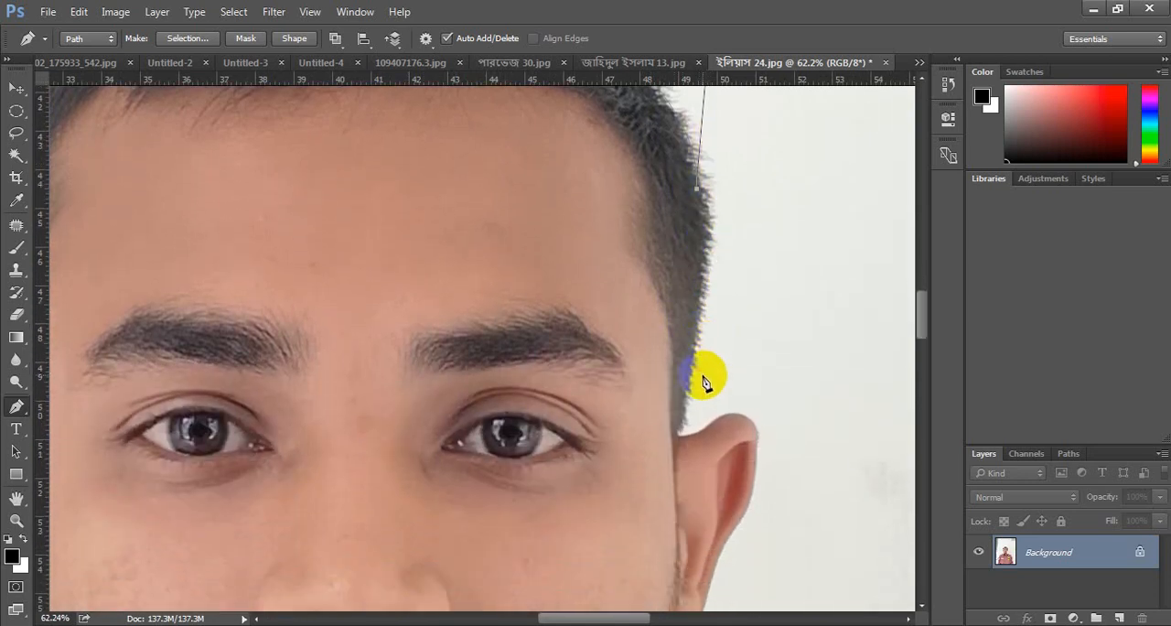
pyautogui.moveTo(680, 430); pyautogui.dragTo(659, 522)
pyautogui.keyDown('alt'); pyautogui.click(681, 432); pyautogui.keyUp('alt')
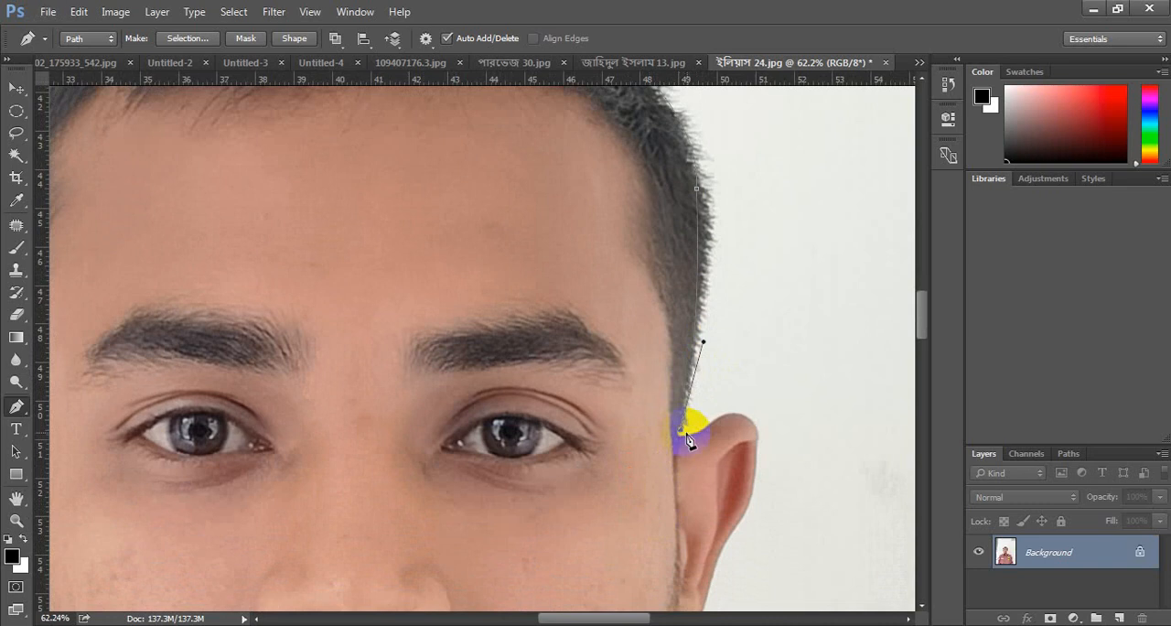
# - Outline the ear away from the window, from its top along the outer edge and around the earlobe
pyautogui.click(752, 417)
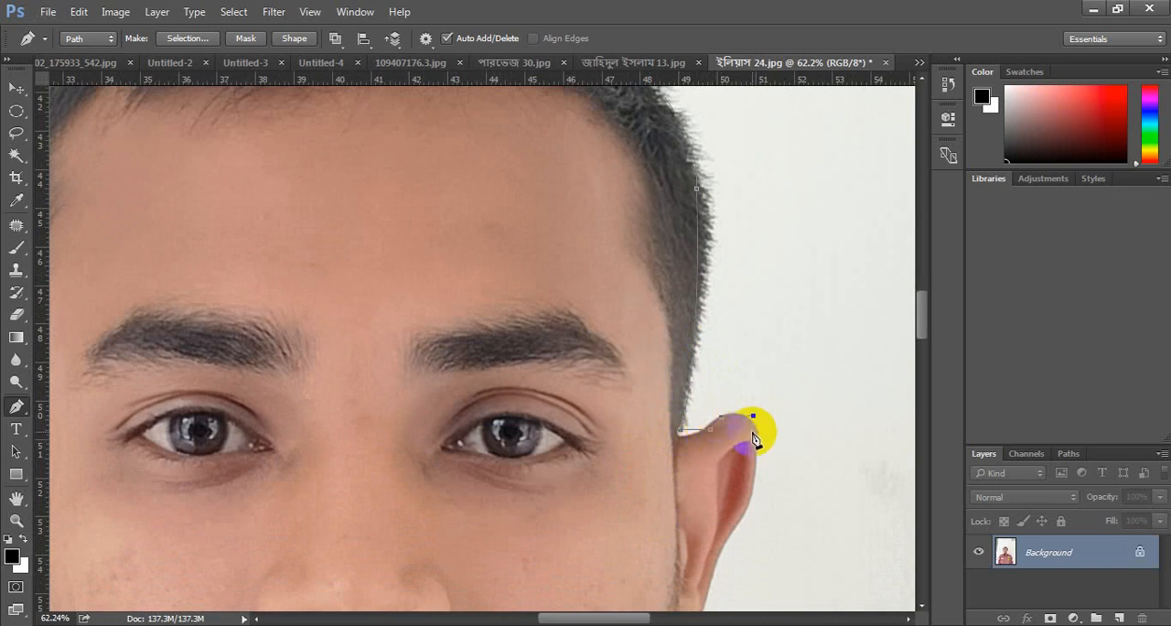
pyautogui.scroll(-3, 754, 438)
pyautogui.moveTo(749, 340); pyautogui.dragTo(743, 351)
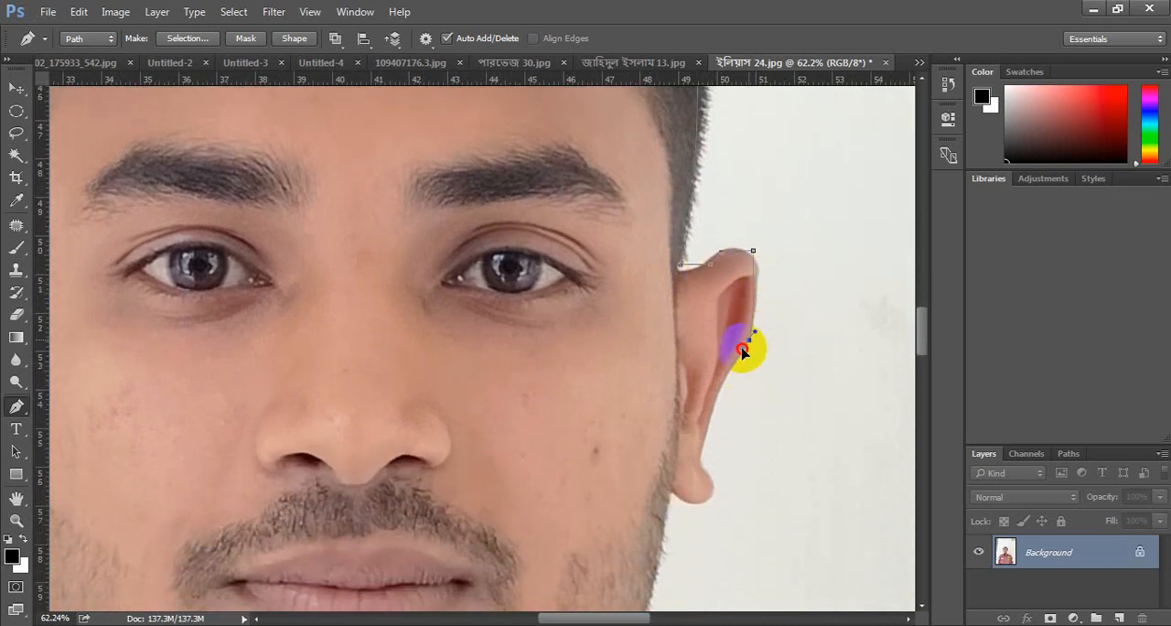
pyautogui.moveTo(703, 443); pyautogui.dragTo(717, 498)
pyautogui.click(708, 500)
pyautogui.click(682, 500)
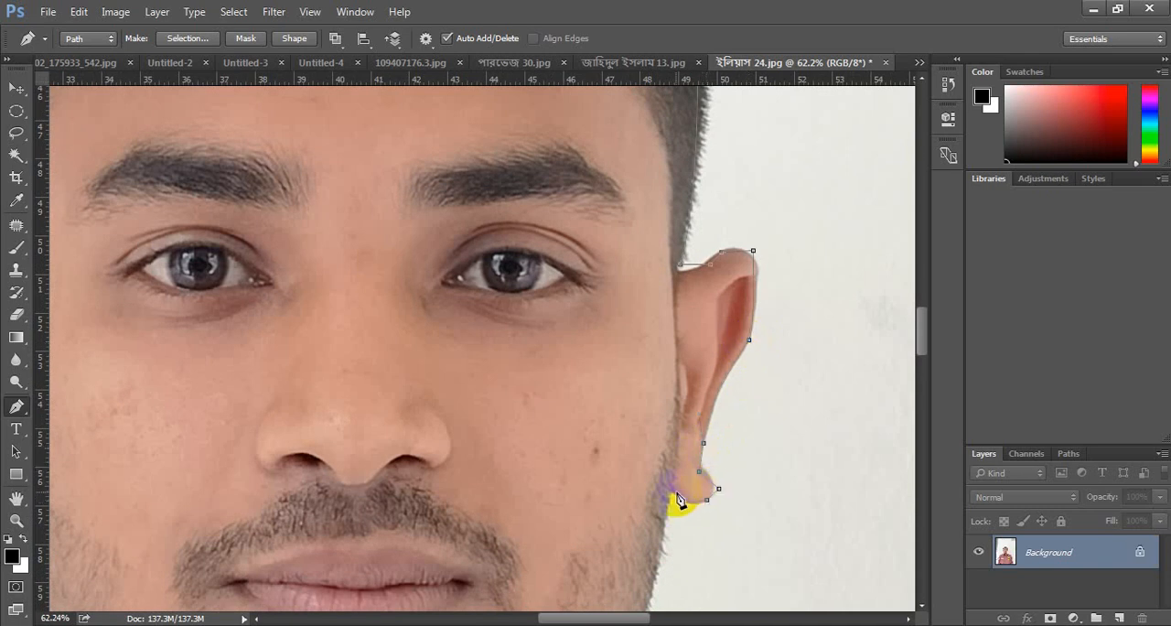
pyautogui.click(677, 492)
# - Curve the path down the jaw from that earlobe and continue it onto the neck above the collar
pyautogui.hscroll(2, 686, 494)
pyautogui.scroll(-4, 658, 470)
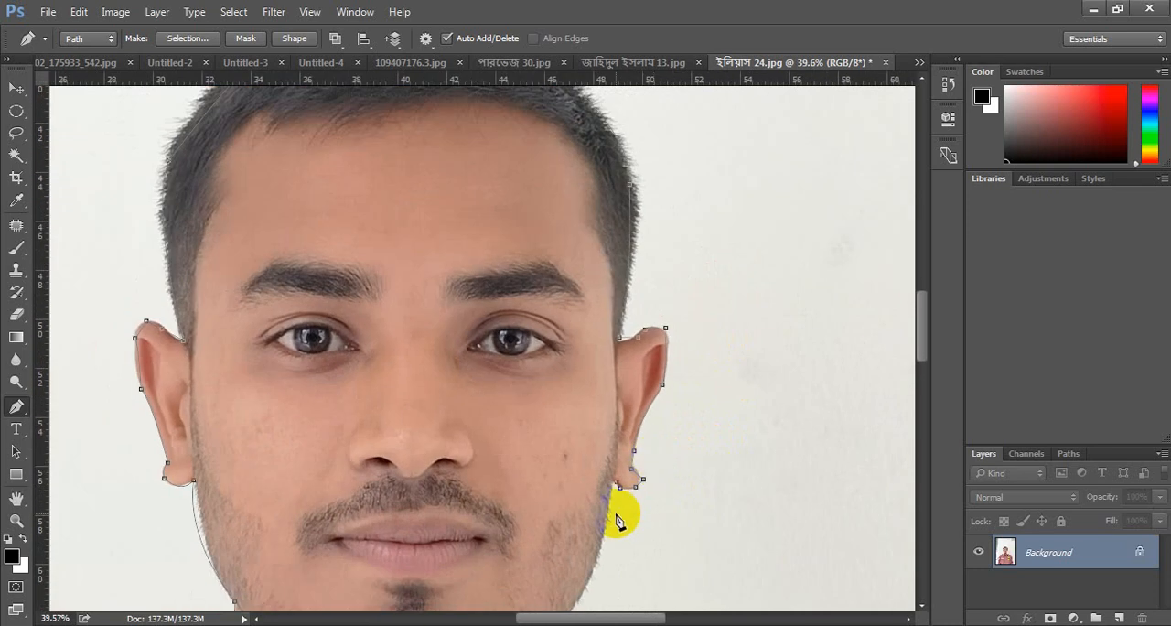
pyautogui.scroll(-5, 619, 516)
pyautogui.scroll(-1, 613, 337)
pyautogui.moveTo(571, 422); pyautogui.dragTo(539, 451)
pyautogui.keyDown('alt'); pyautogui.click(571, 422); pyautogui.keyUp('alt')
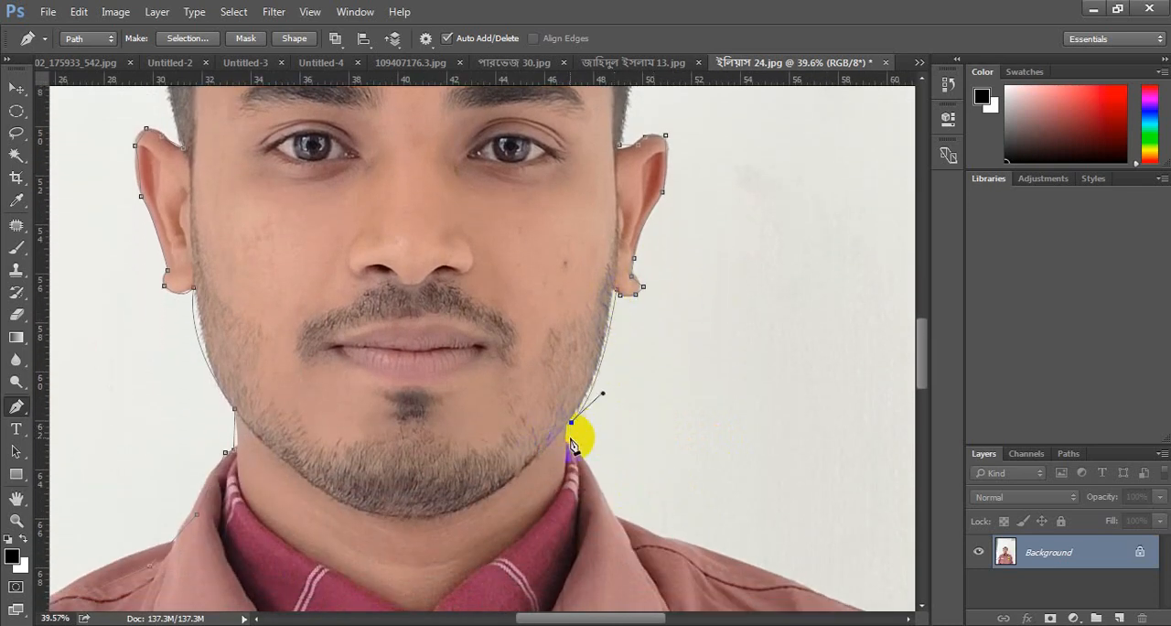
pyautogui.click(567, 444)
# - Trace the collar and the vest shoulder away from the window out to the shoulder corner
pyautogui.scroll(-4, 590, 471)
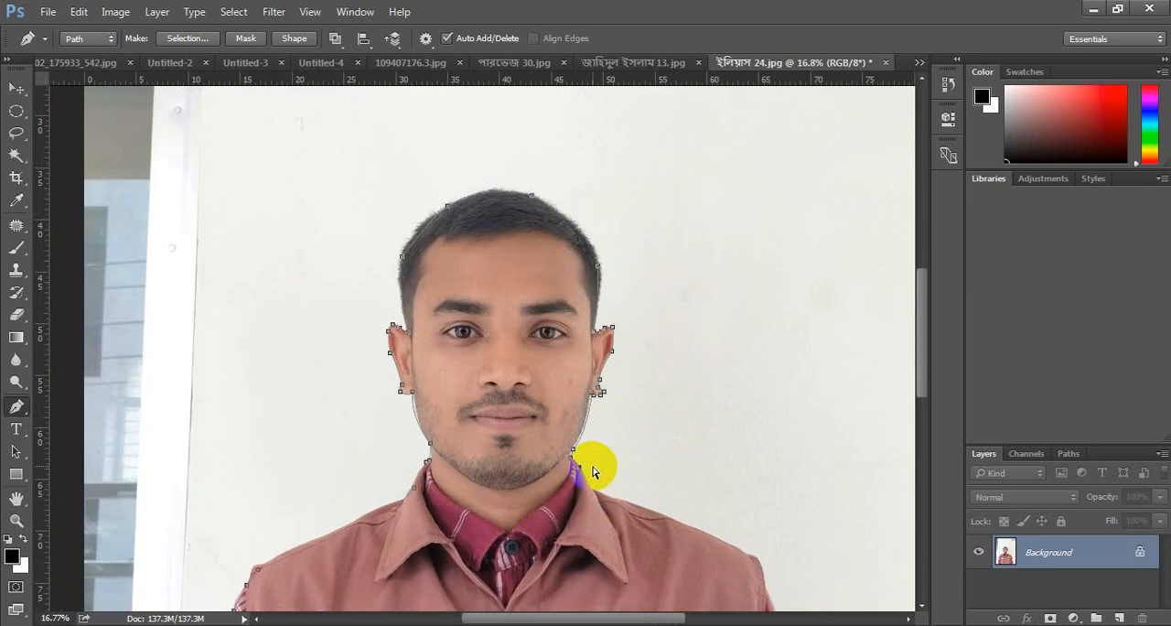
pyautogui.click(591, 500)
pyautogui.click(621, 501)
pyautogui.click(680, 526)
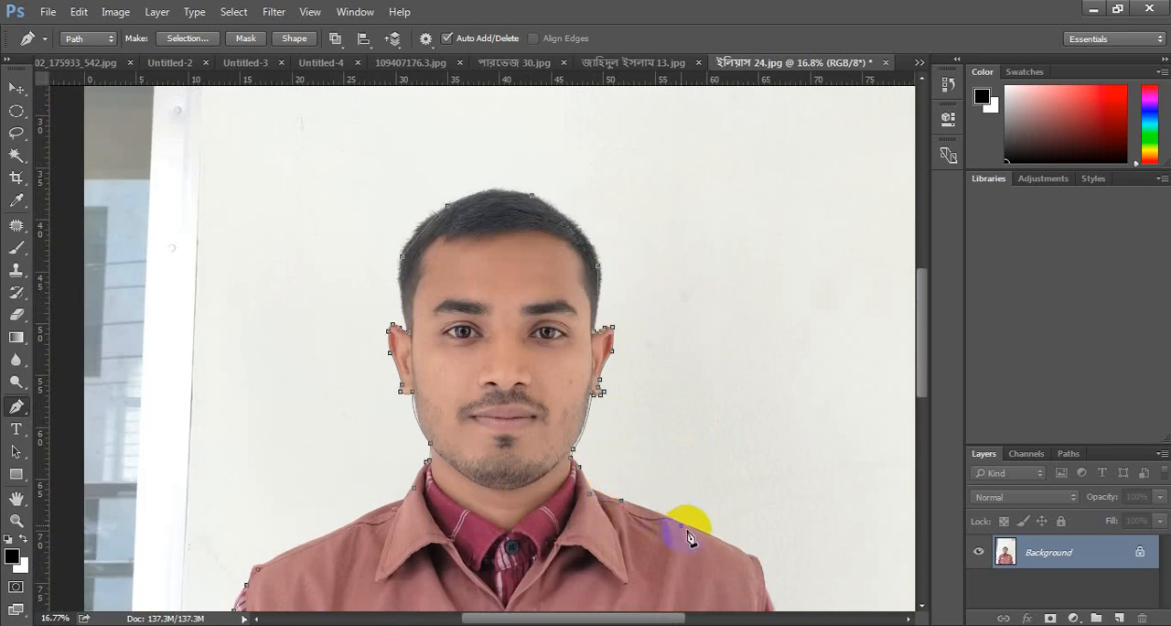
pyautogui.scroll(-5, 759, 513)
pyautogui.scroll(-1, 748, 440)
pyautogui.click(748, 380)
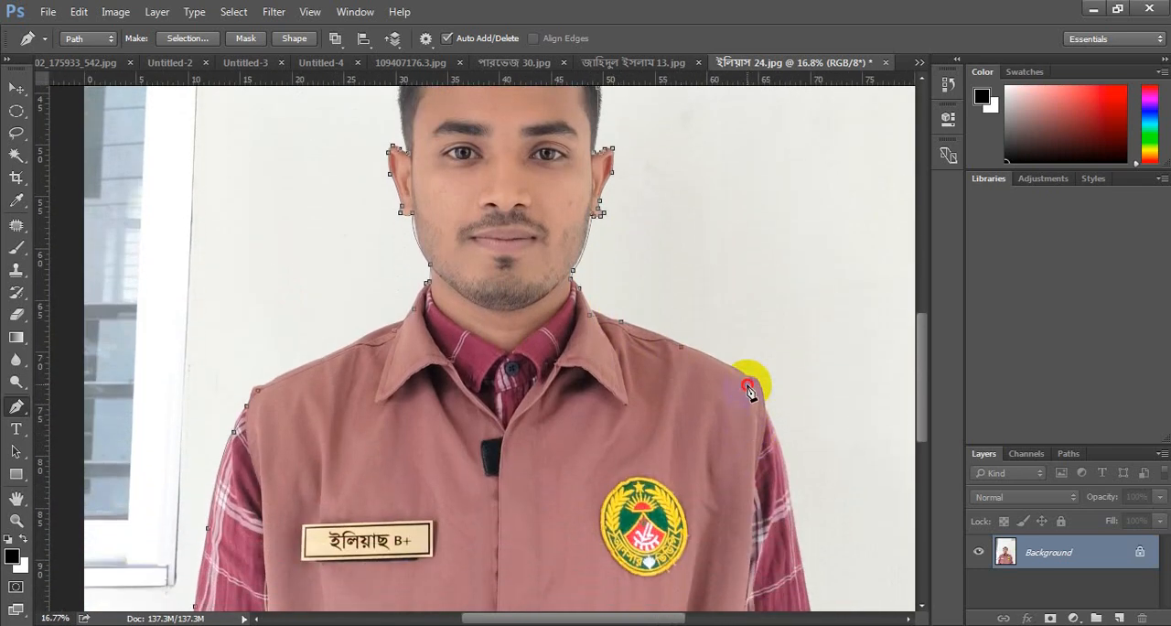
# - Trace the outer edge of the plaid sleeve away from the window down to the photo's lower edge
pyautogui.scroll(-2, 770, 407)
pyautogui.scroll(-1, 787, 409)
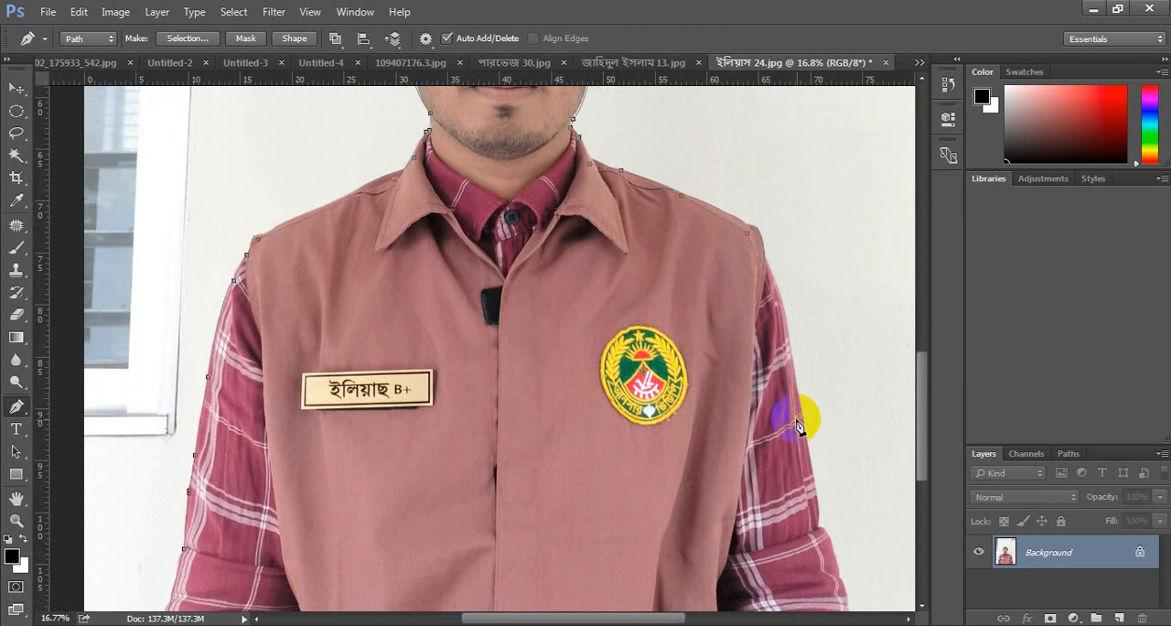
pyautogui.scroll(-2, 818, 450)
pyautogui.scroll(-2, 821, 473)
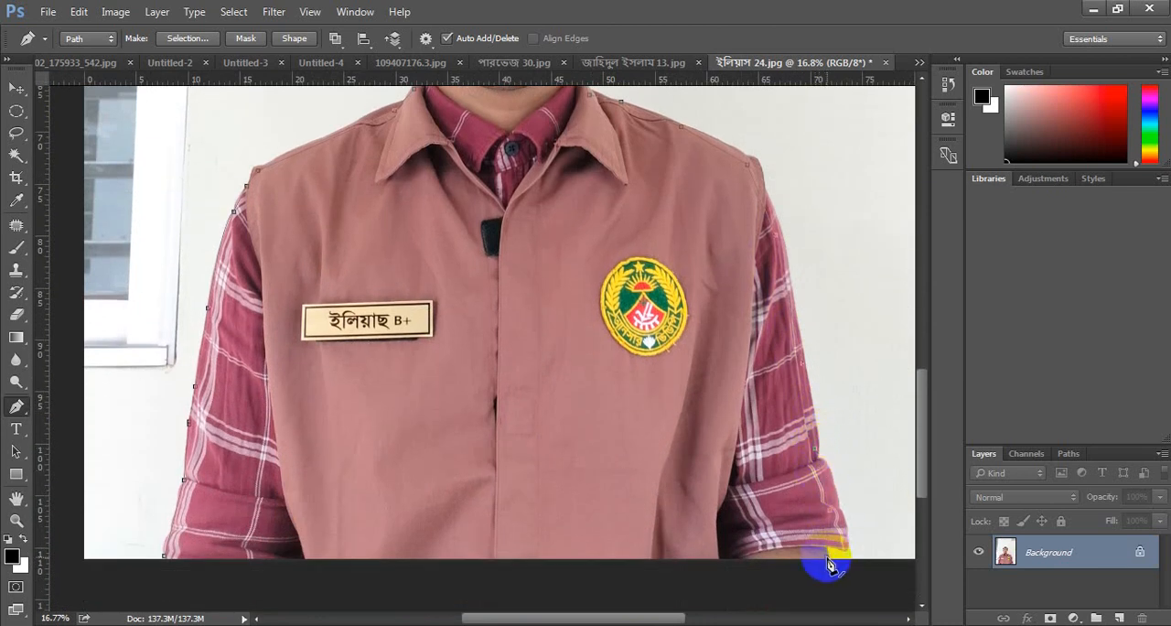
# - Extend the path from the sleeve's lower end beyond the canvas and up past the photo's upper edge on the side away from the window
pyautogui.scroll(-2, 825, 554)
pyautogui.scroll(-3, 826, 560)
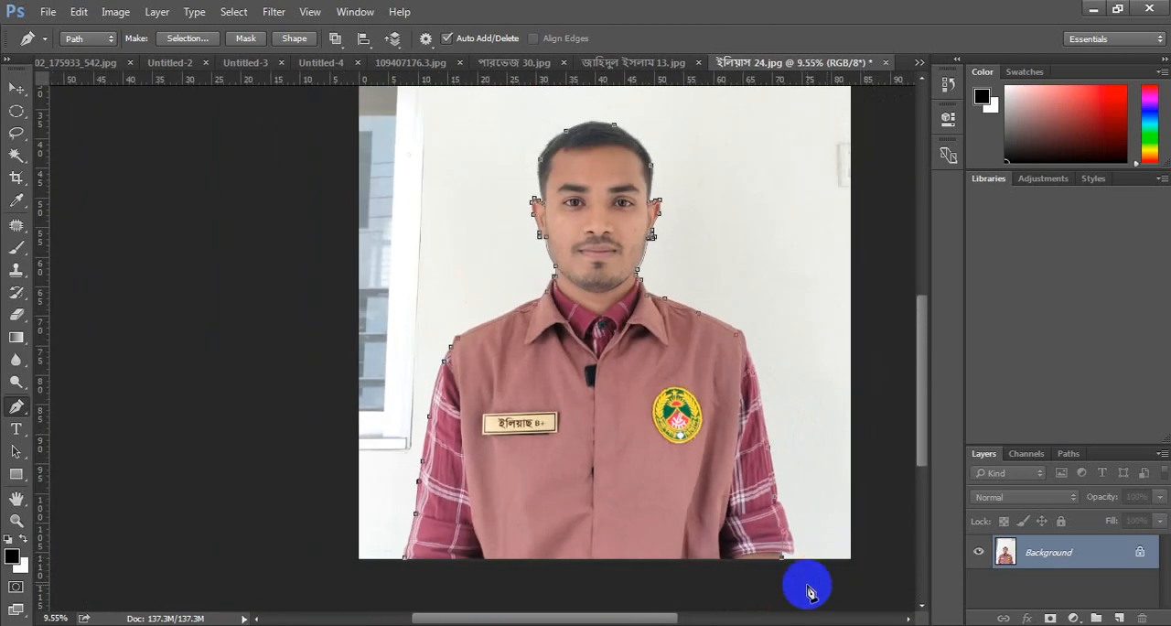
pyautogui.click(806, 580)
pyautogui.scroll(-5, 908, 559)
pyautogui.scroll(2, 867, 432)
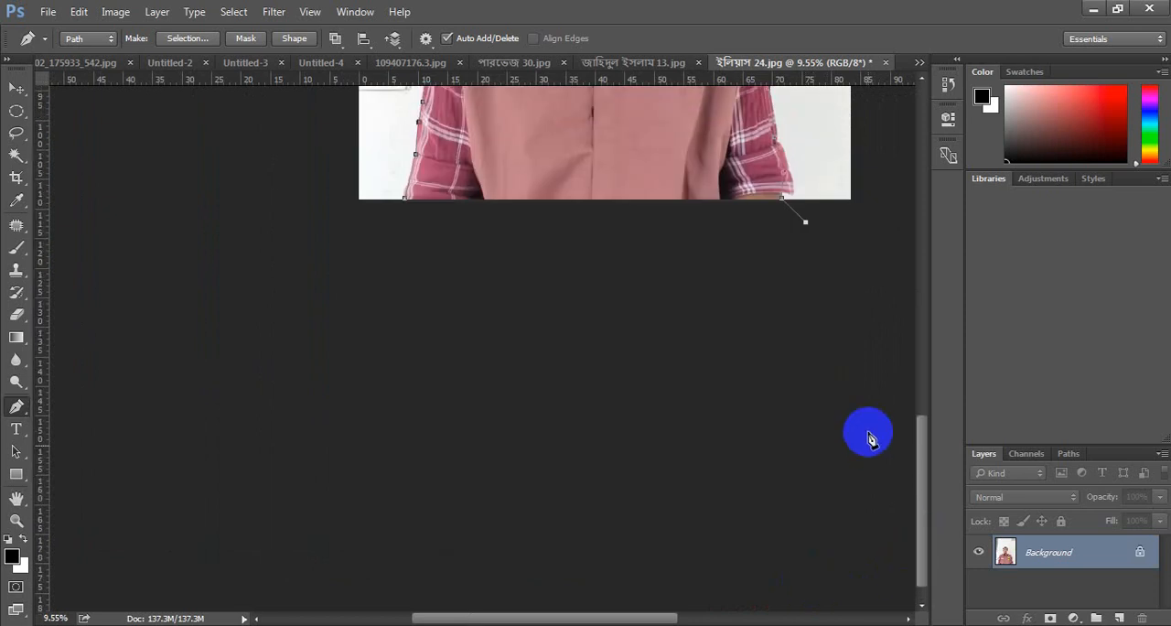
pyautogui.scroll(-2, 907, 309)
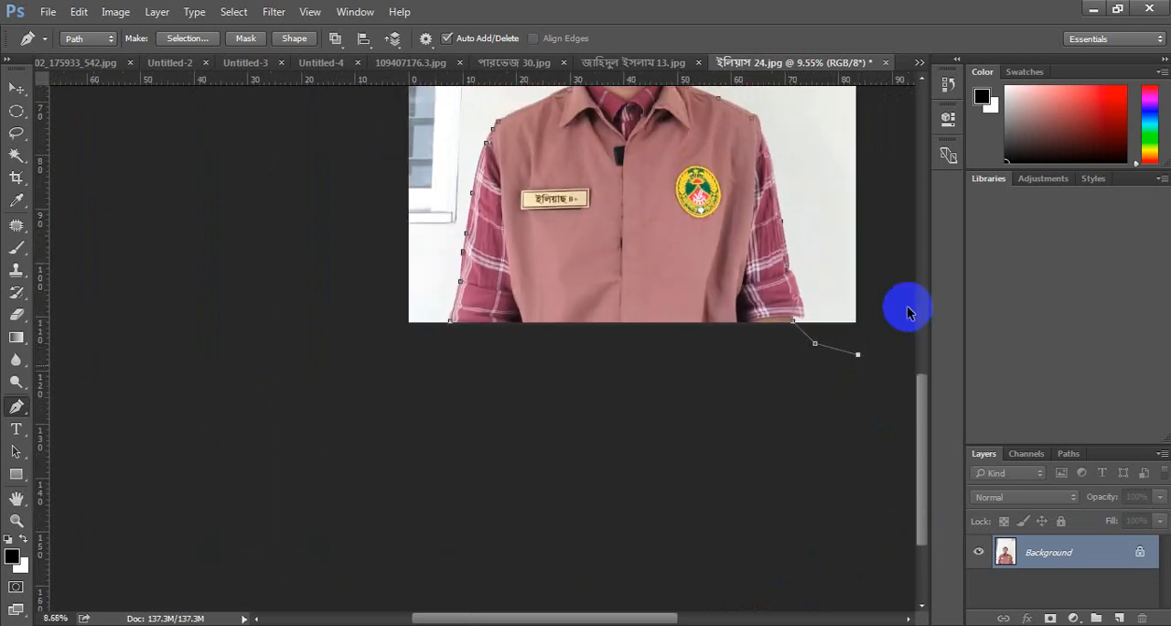
pyautogui.click(805, 314)
pyautogui.click(747, 122)
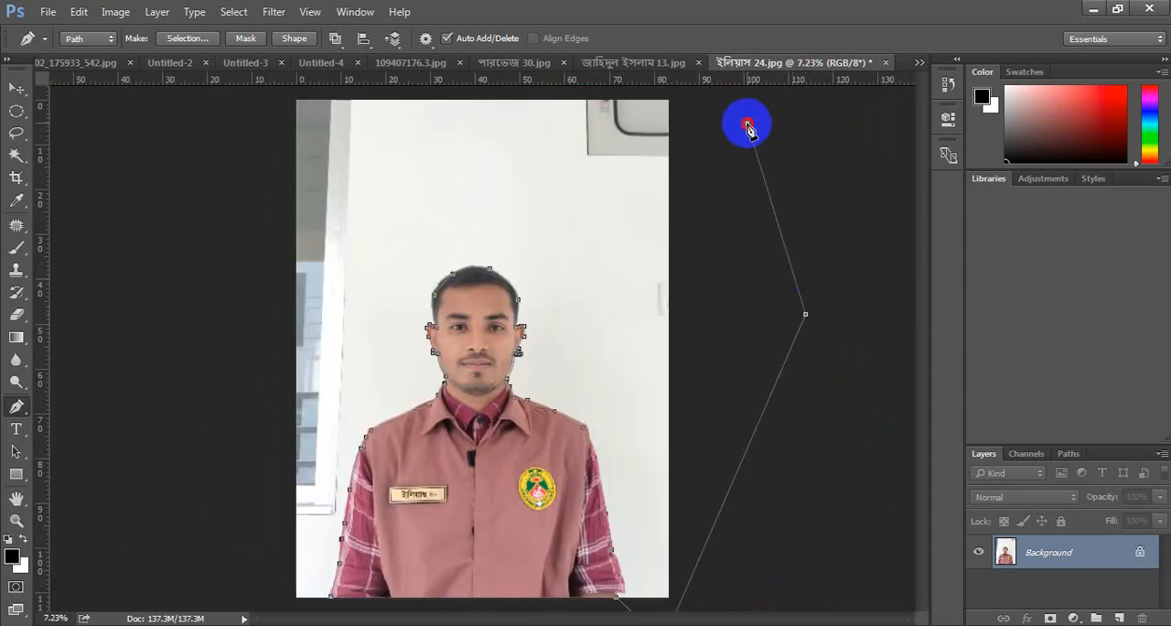
pyautogui.click(725, 93)
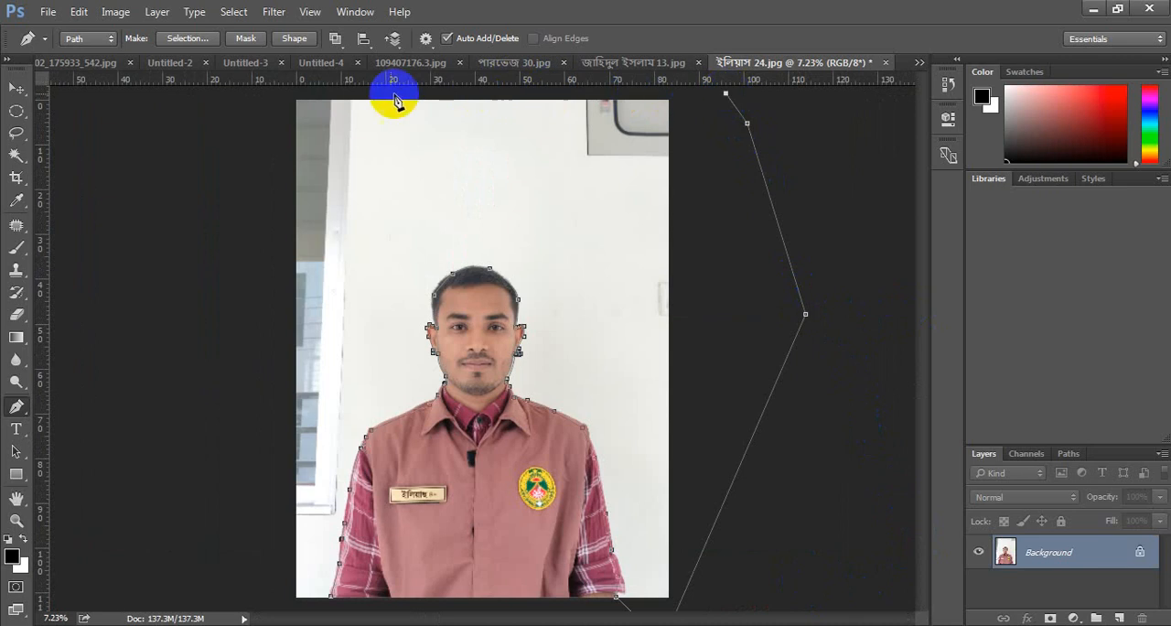
# - Run the path above the photo and down outside its window side, closing it at the starting point on the other sleeve
pyautogui.click(225, 98)
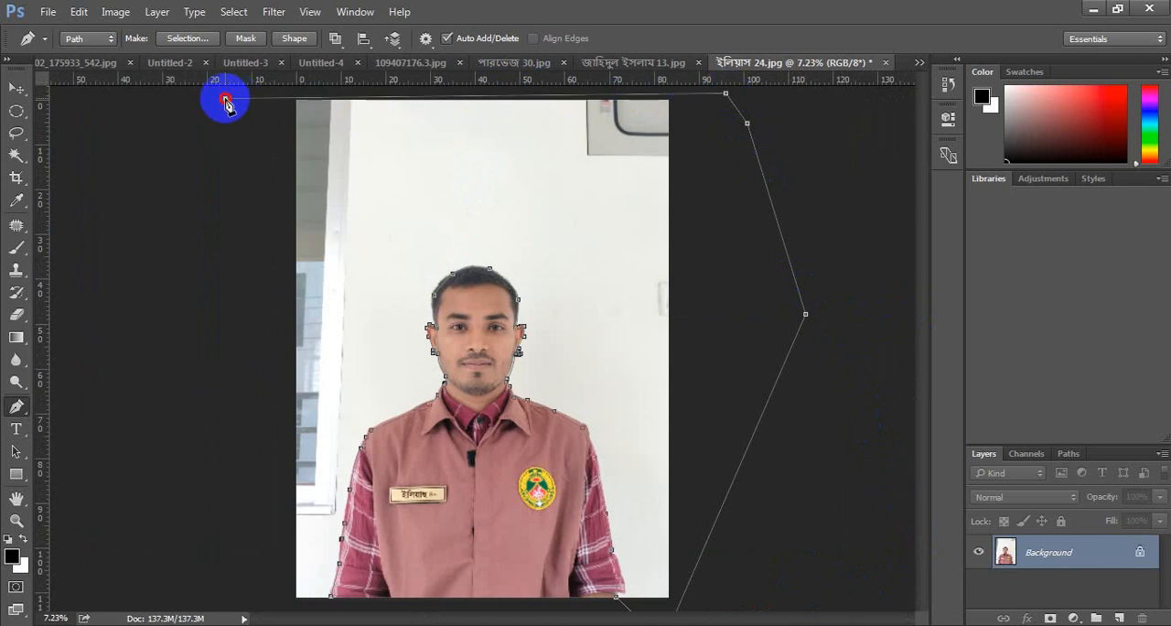
pyautogui.click(201, 443)
pyautogui.click(258, 599)
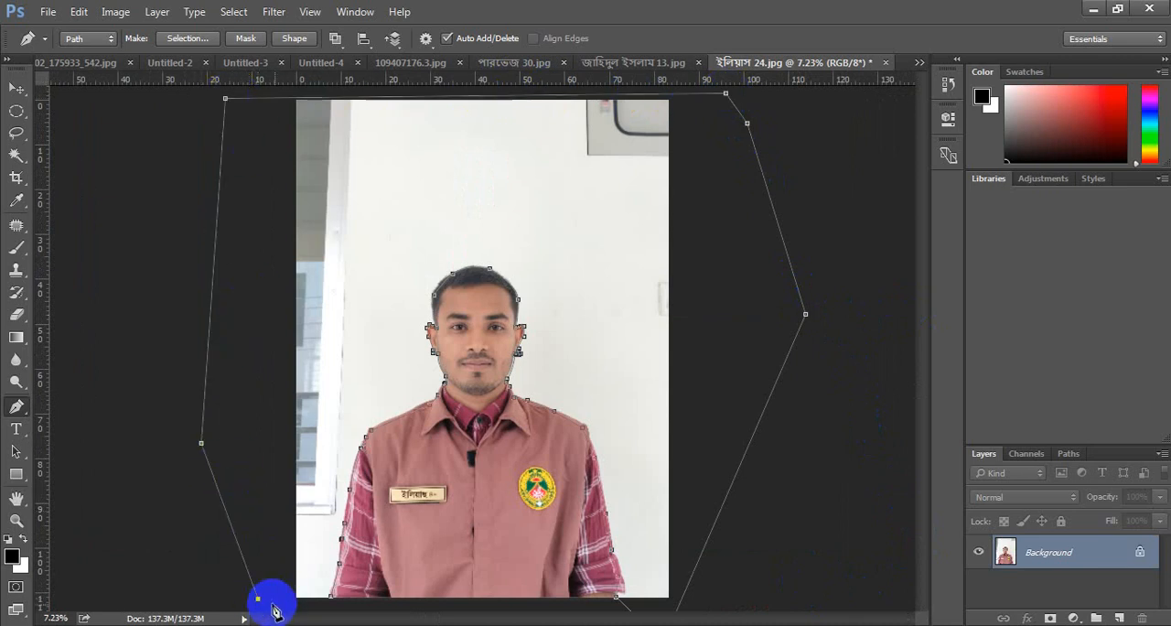
pyautogui.click(328, 605)
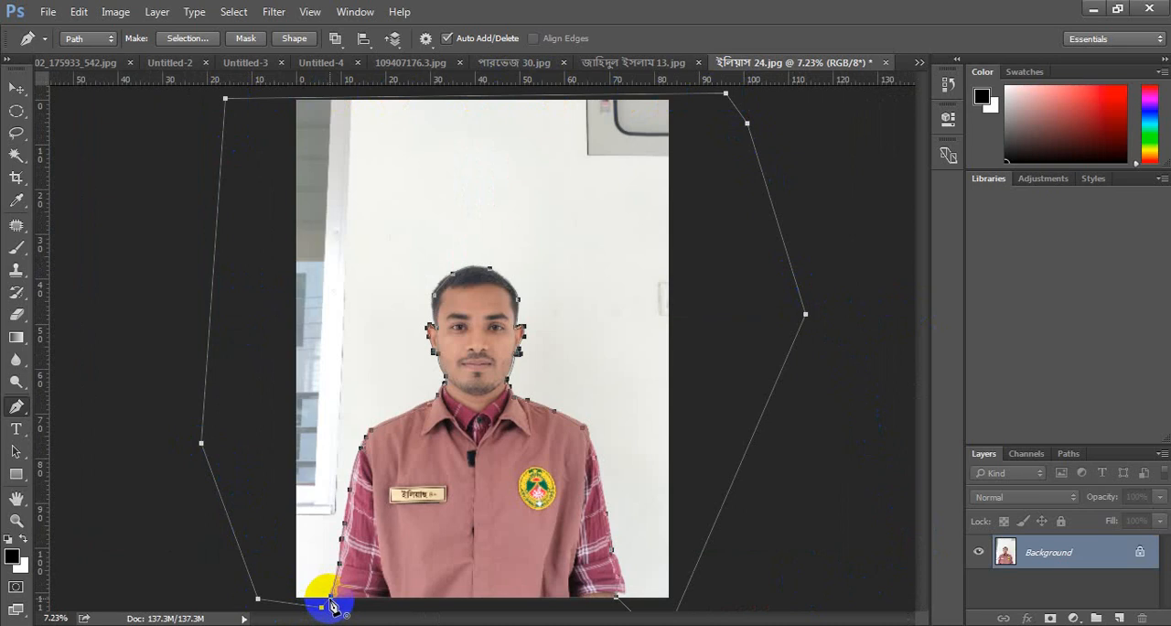
pyautogui.click(330, 598)
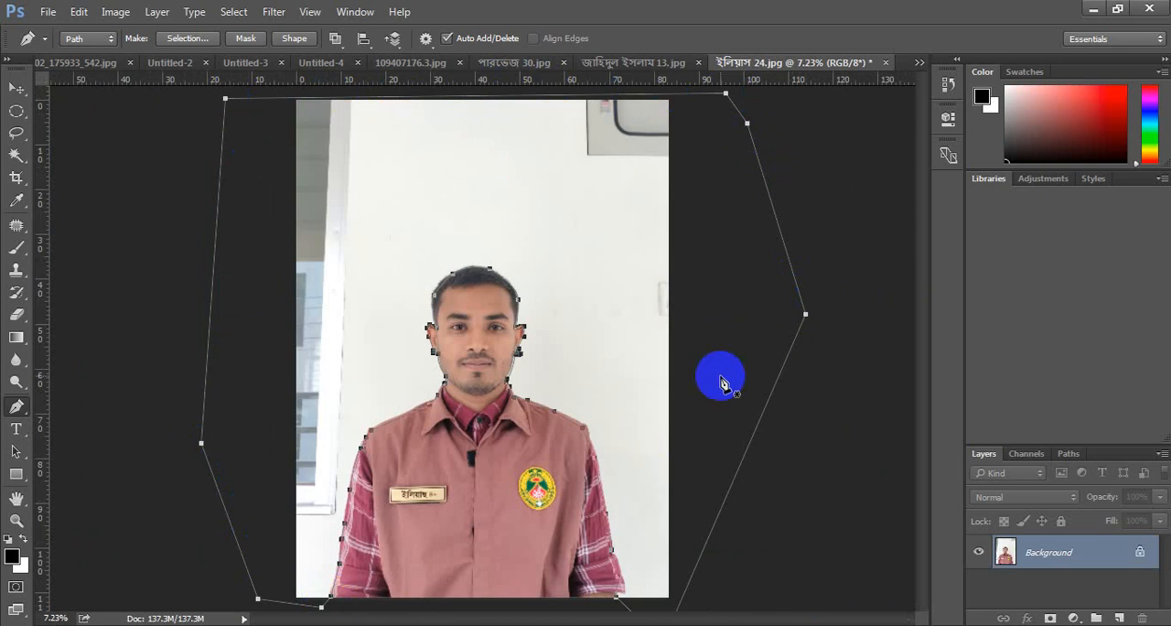
# - Convert the closed path into a new anti-aliased selection with a feather radius of 0 pixels
pyautogui.rightClick(594, 223)
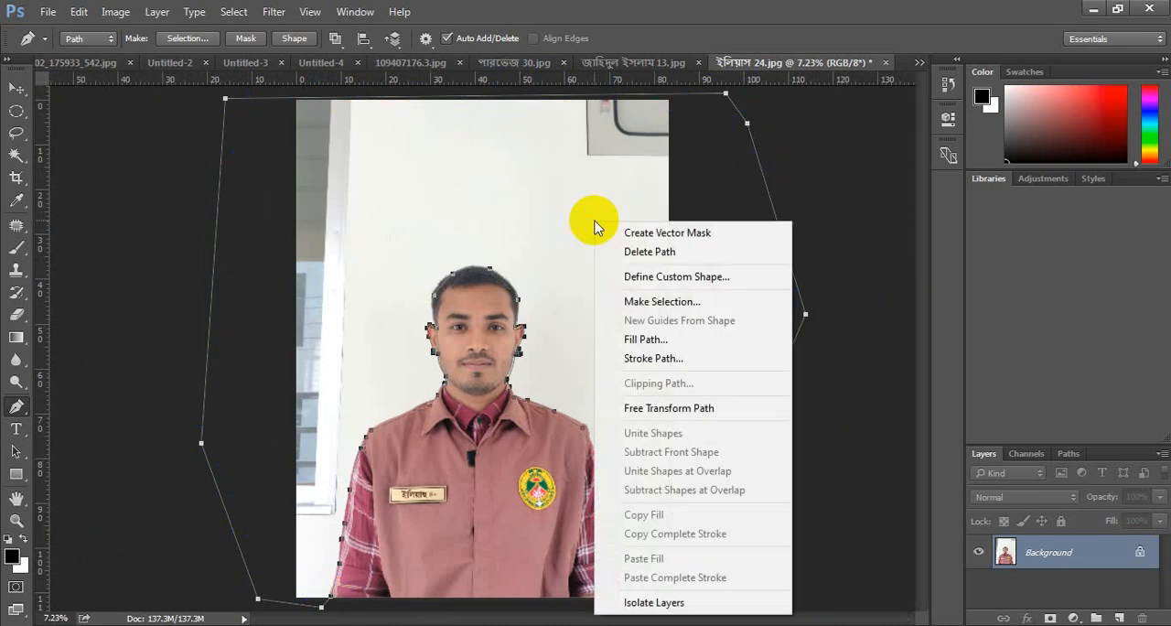
pyautogui.click(662, 302)
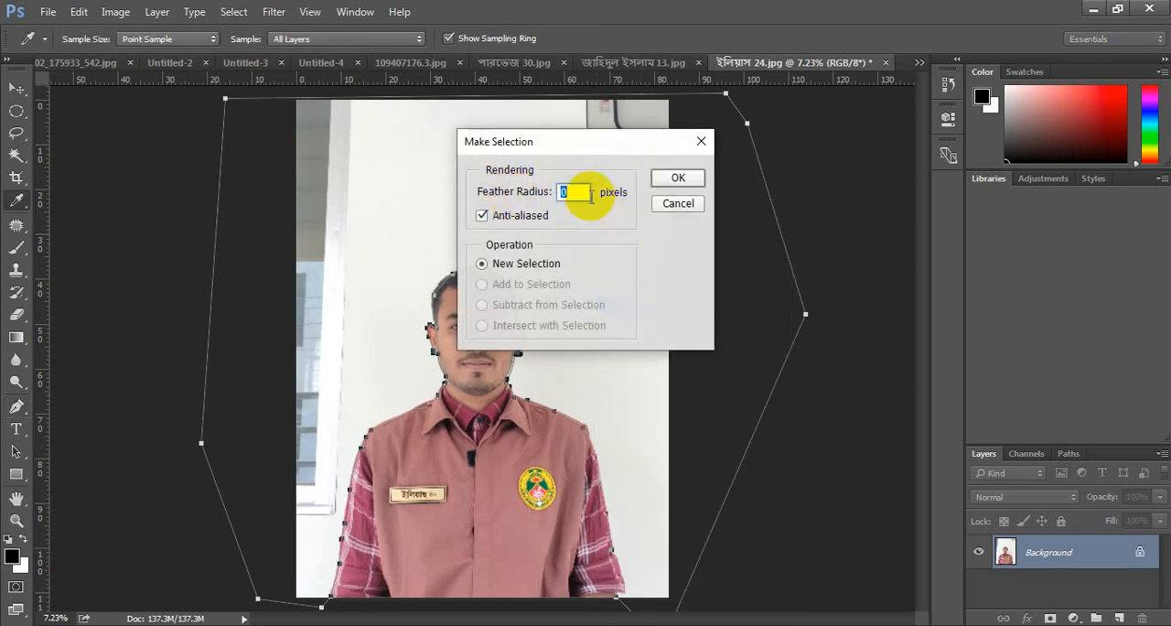
pyautogui.write('1')
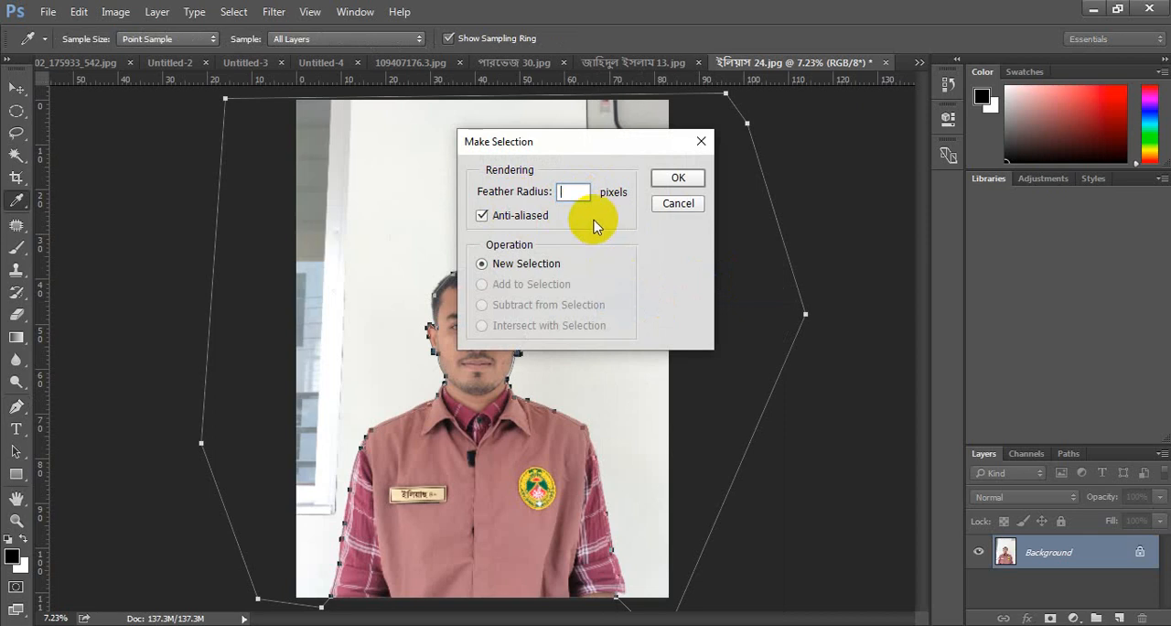
pyautogui.write('0')
pyautogui.click(678, 179)
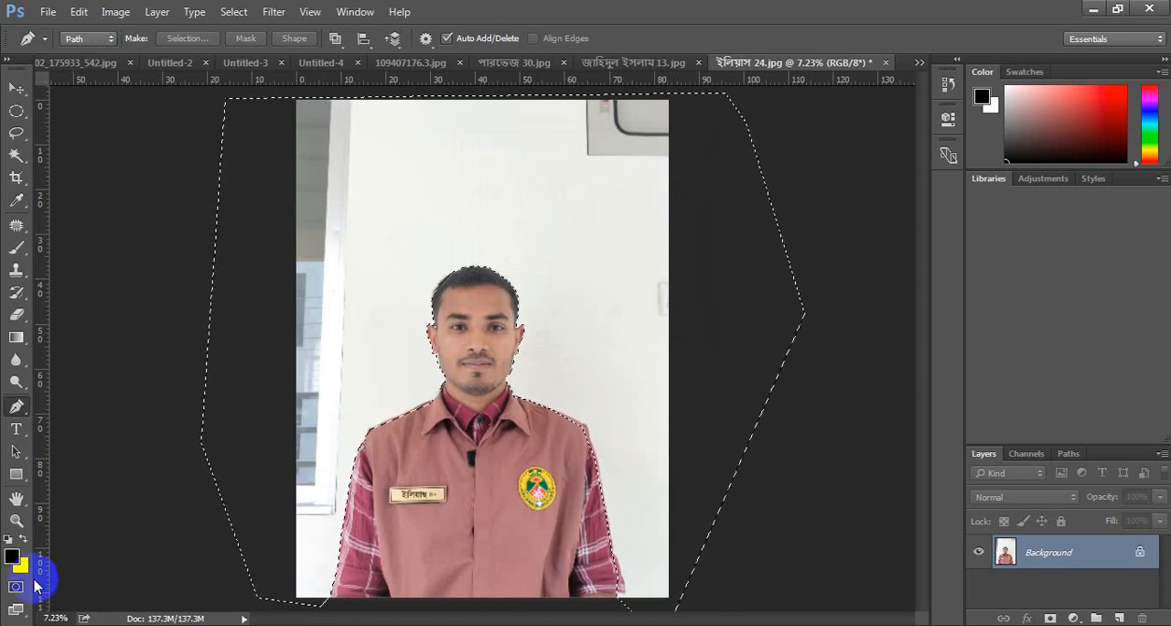
# - Try filling the selected background with white and with black, and revert the history to the Close Path state
pyautogui.hotkey('ctrl', 'BackSpace')
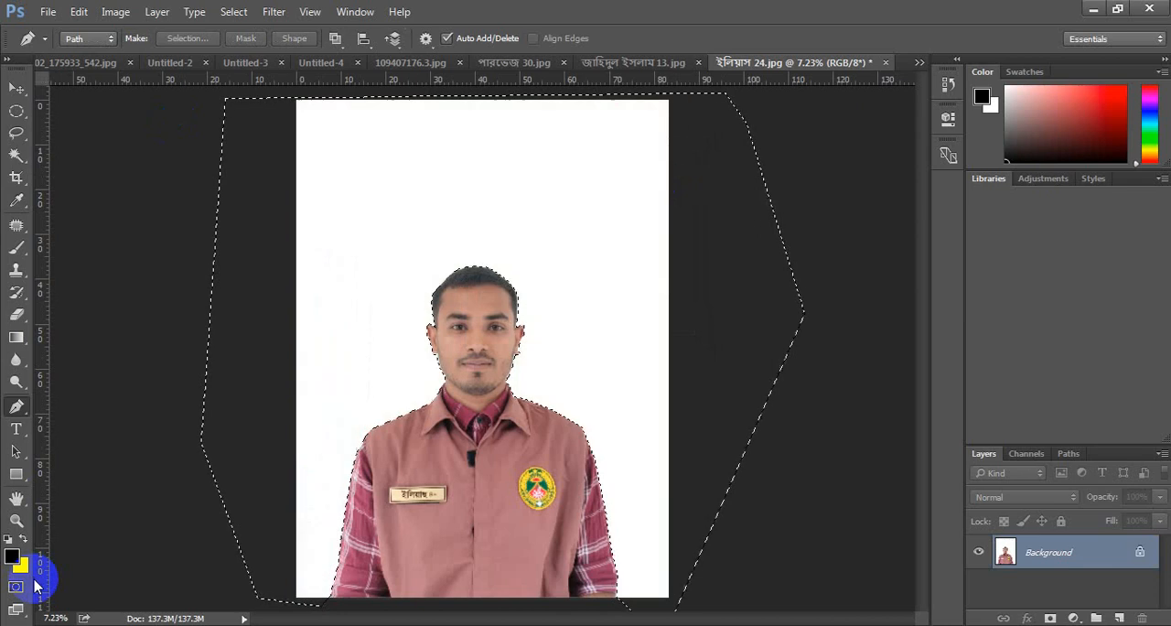
pyautogui.hotkey('alt', 'BackSpace')
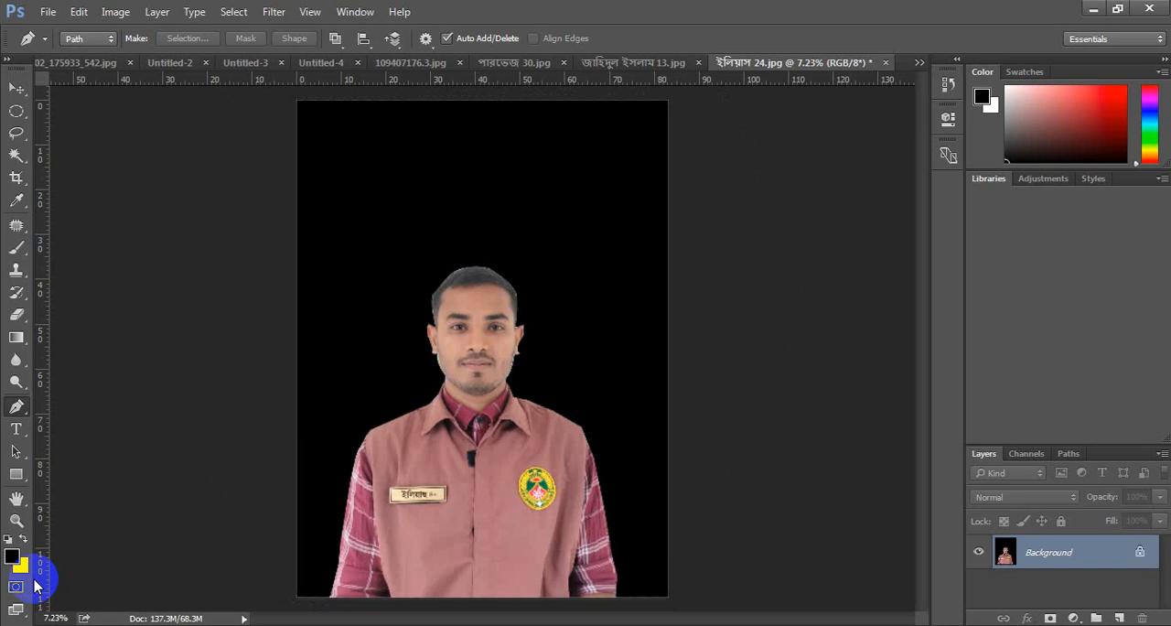
pyautogui.click(948, 84)
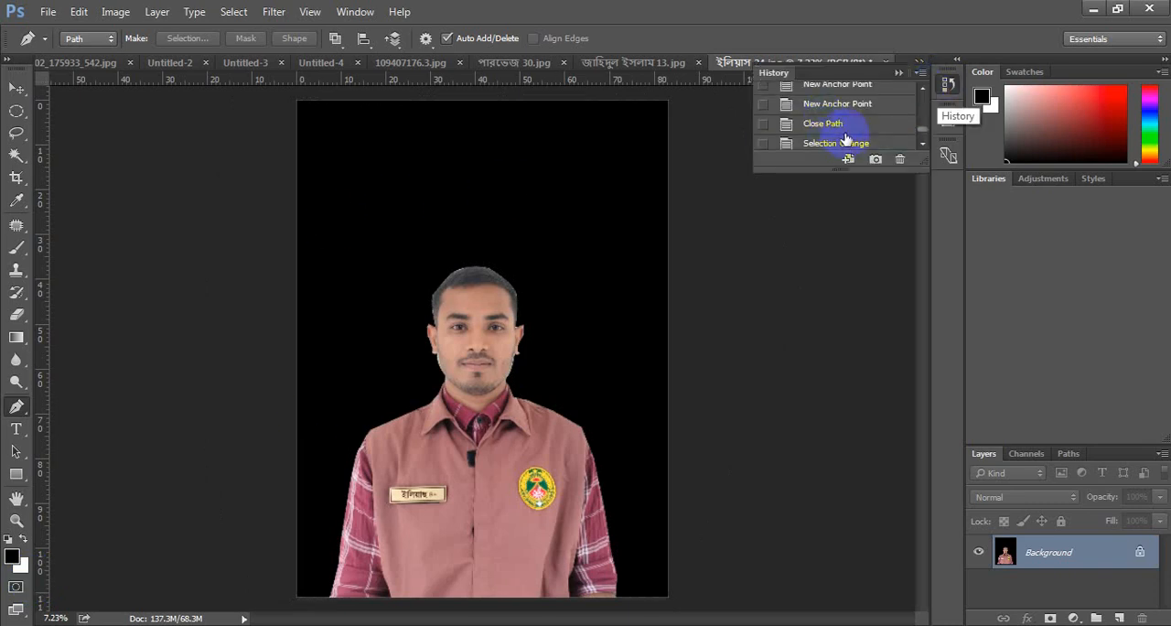
pyautogui.click(836, 125)
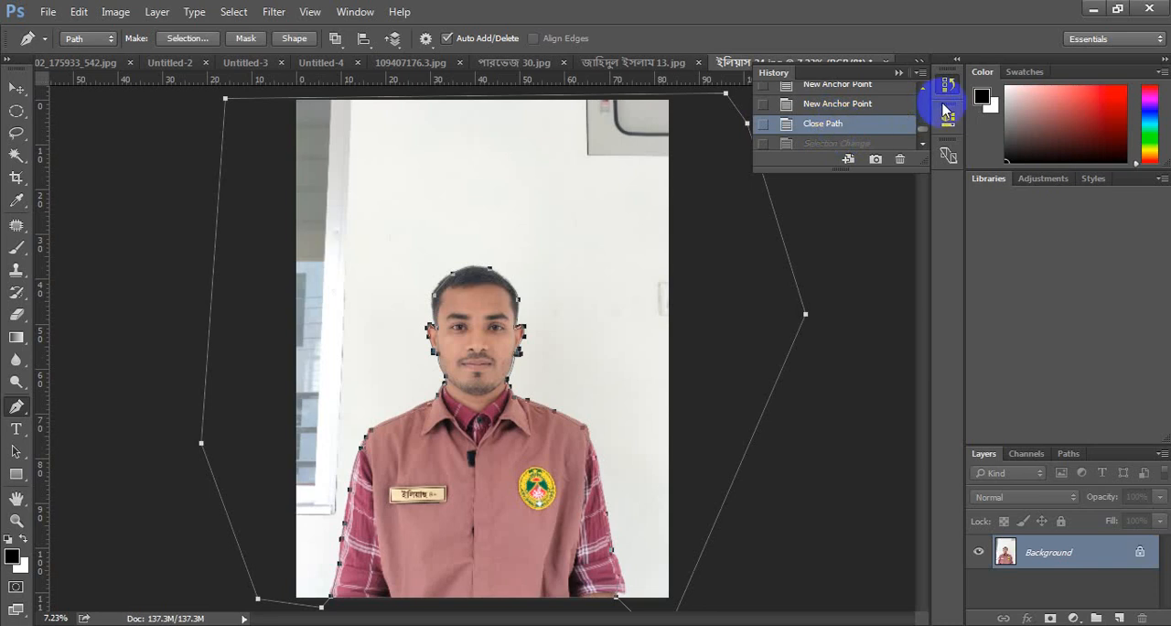
pyautogui.click(949, 85)
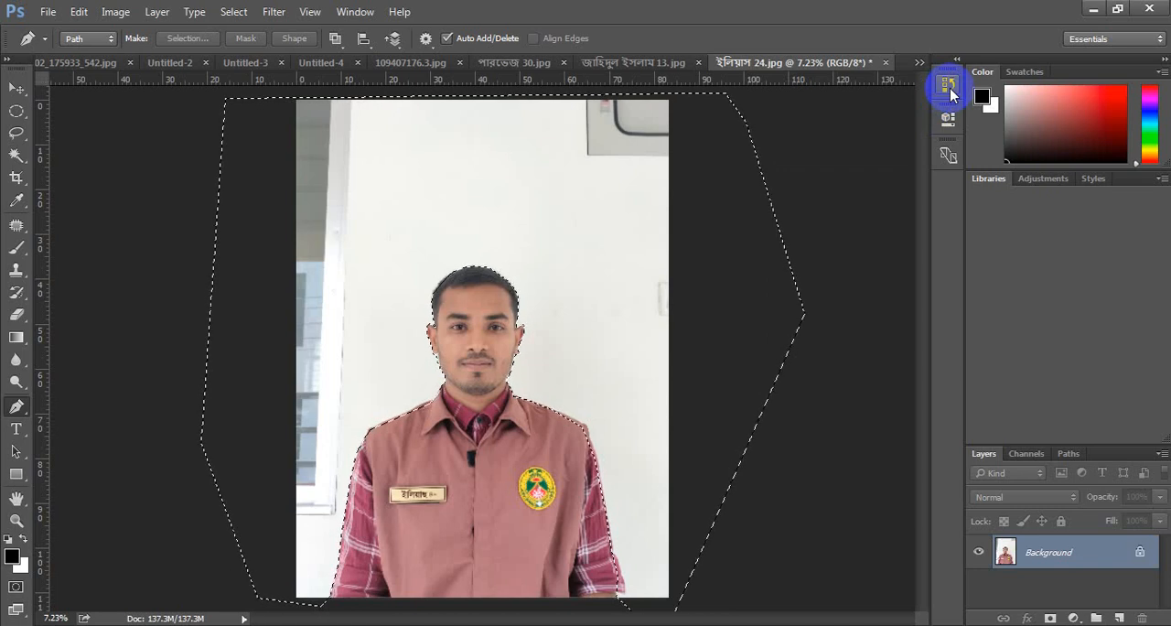
# - Fill the selected wall background with white and invert the selection to the man's figure
pyautogui.hotkey('ctrl', 'BackSpace')
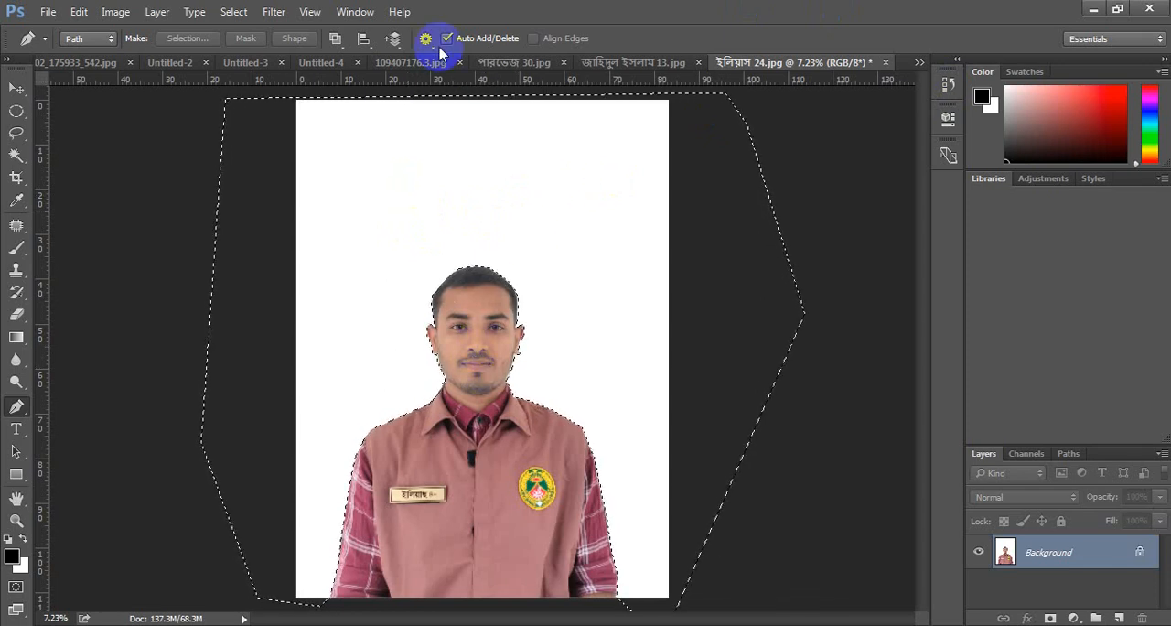
pyautogui.click(232, 12)
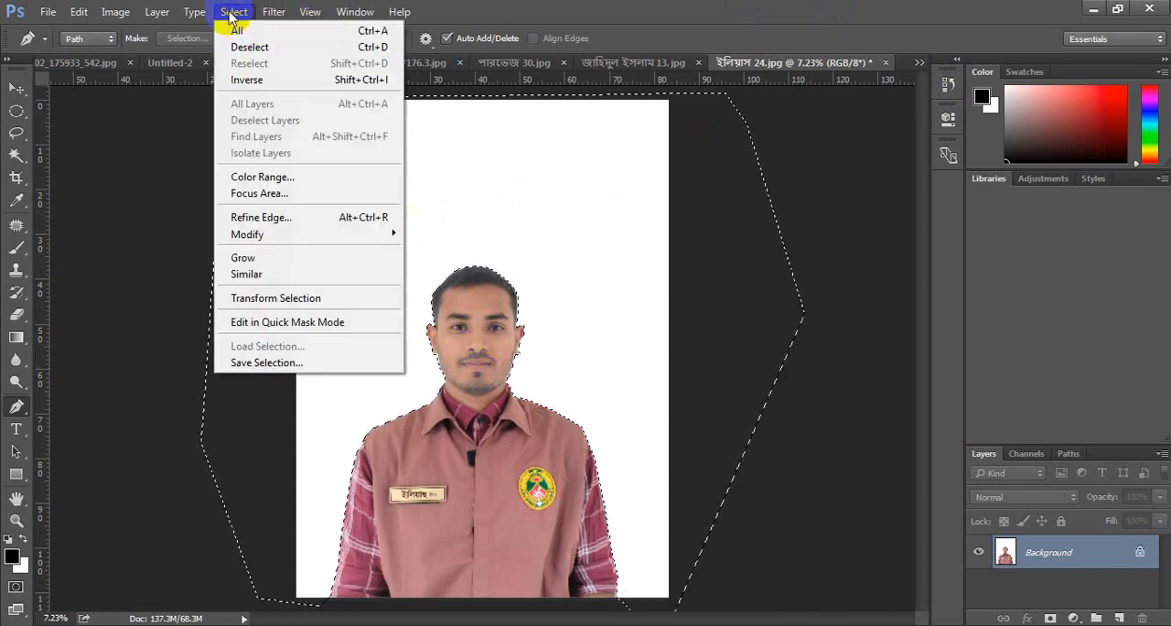
pyautogui.click(263, 81)
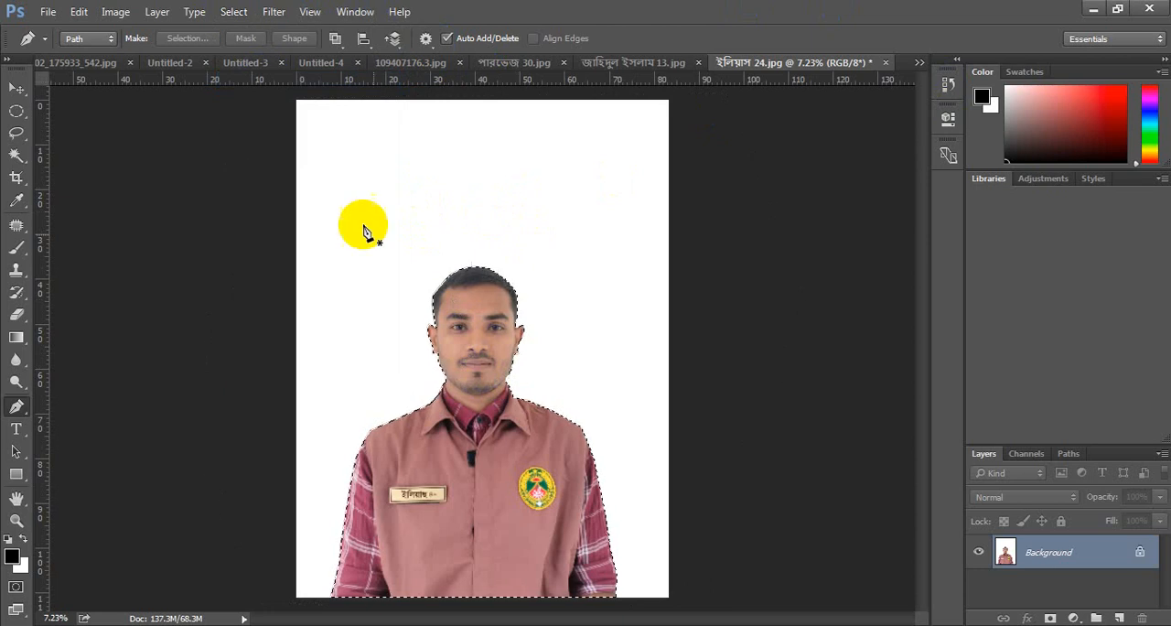
# - Try filling the selected figure with white and with black, undoing each fill
pyautogui.press('BackSpace')
pyautogui.click(514, 522)
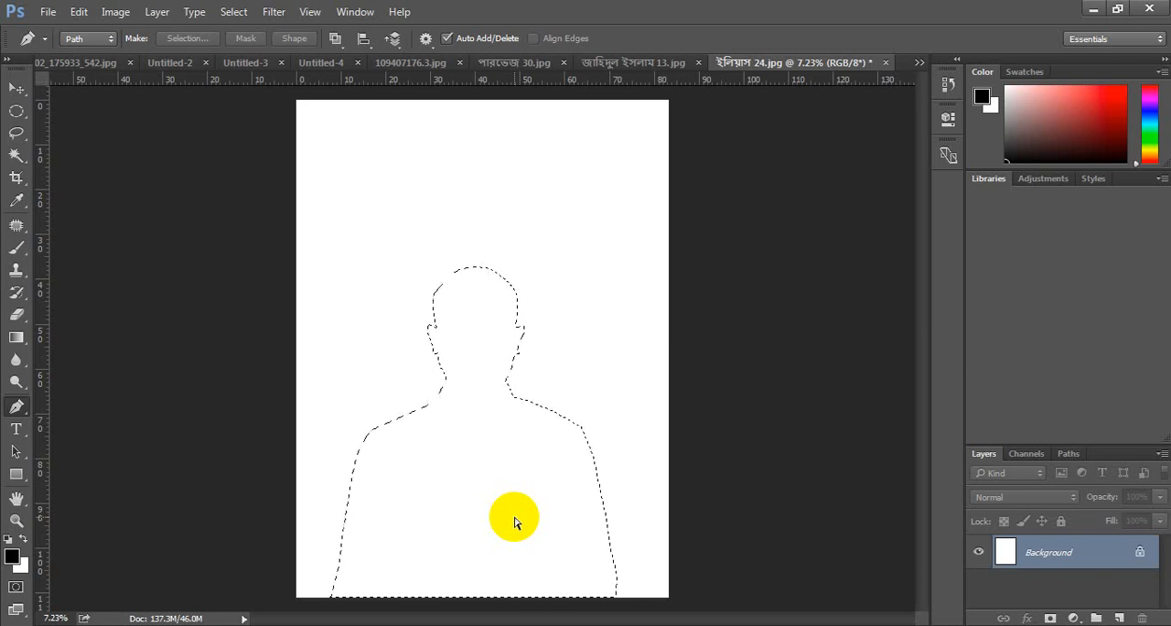
pyautogui.hotkey('ctrl', 'z')
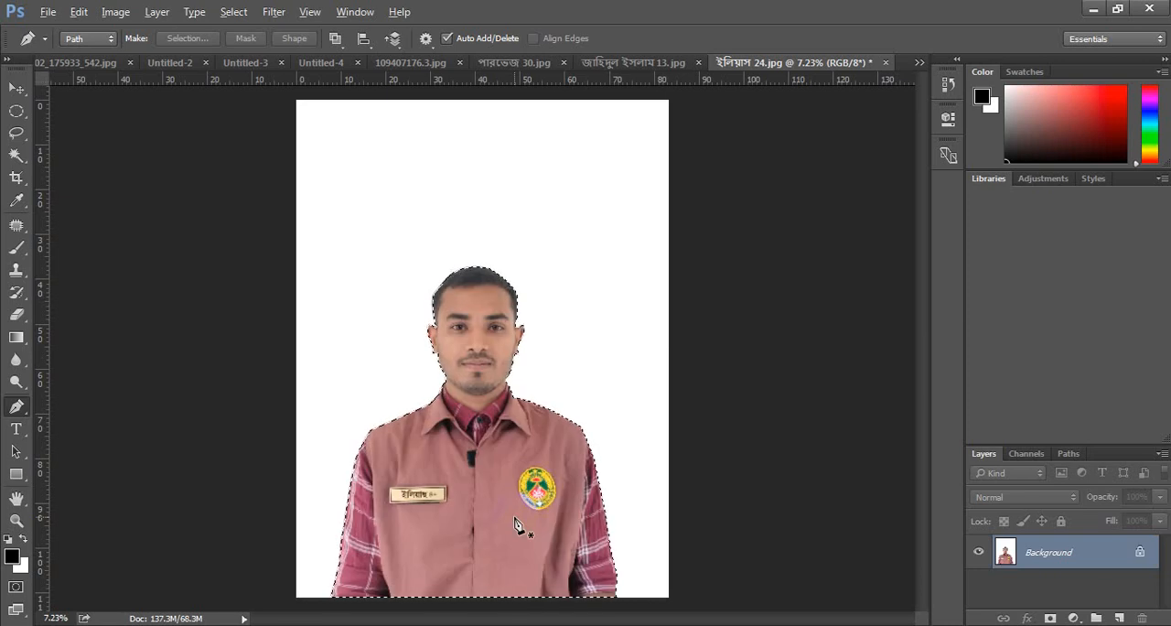
pyautogui.hotkey('alt', 'BackSpace')
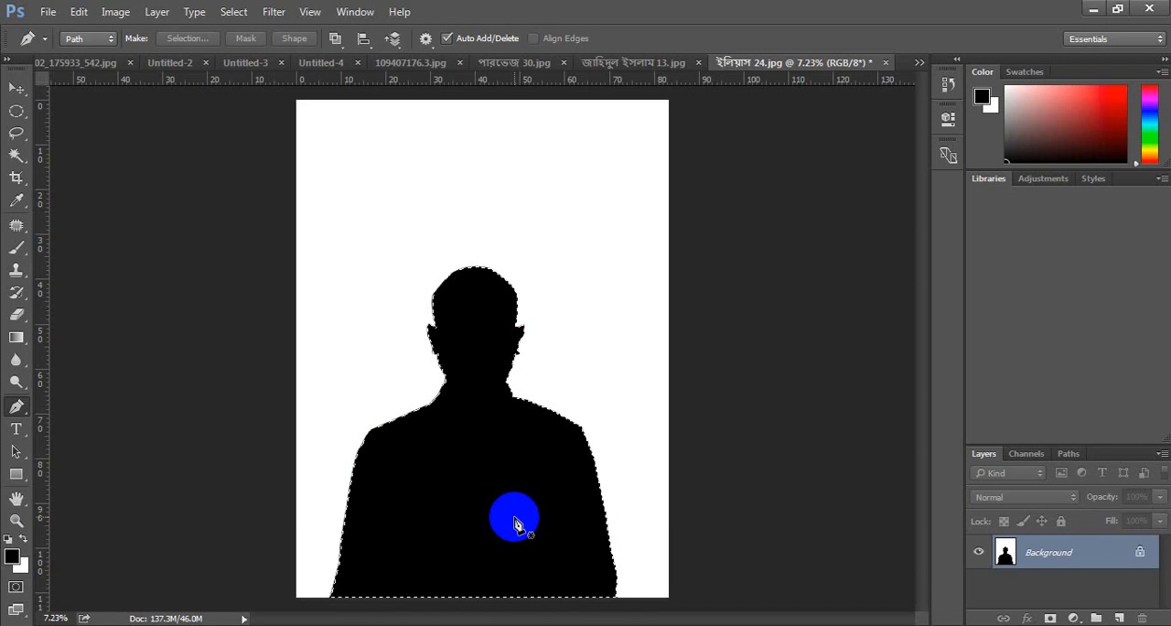
pyautogui.hotkey('ctrl', 'z')
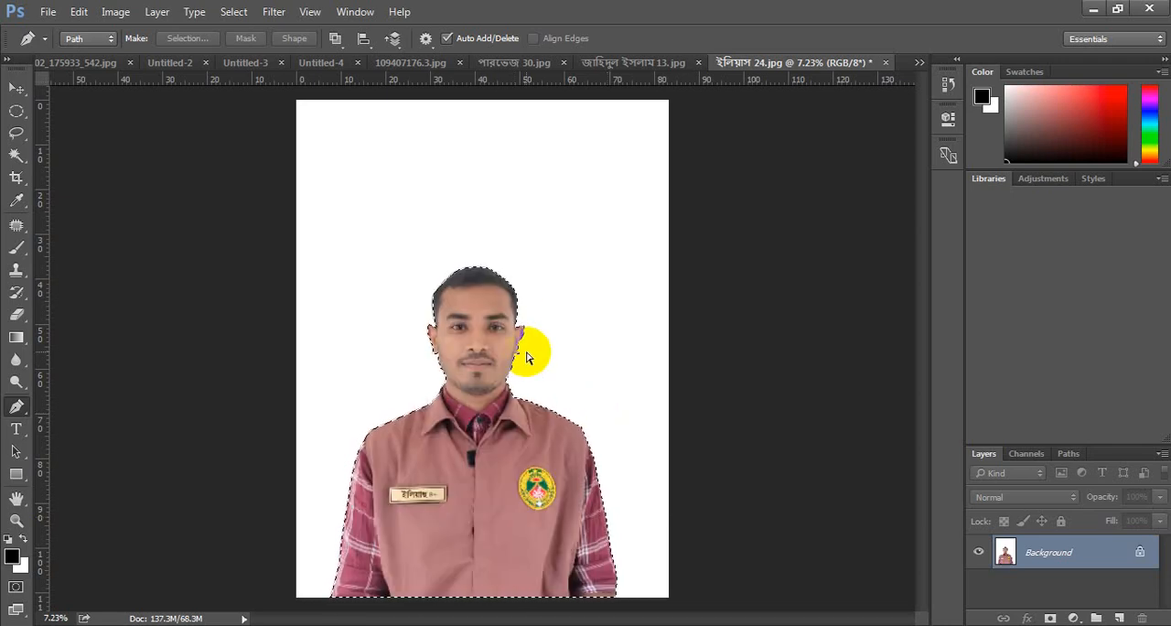
# - Darken the selected figure slightly using a Curves point at input 152 and output 141, and clear the selection
pyautogui.hotkey('ctrl', 'm')
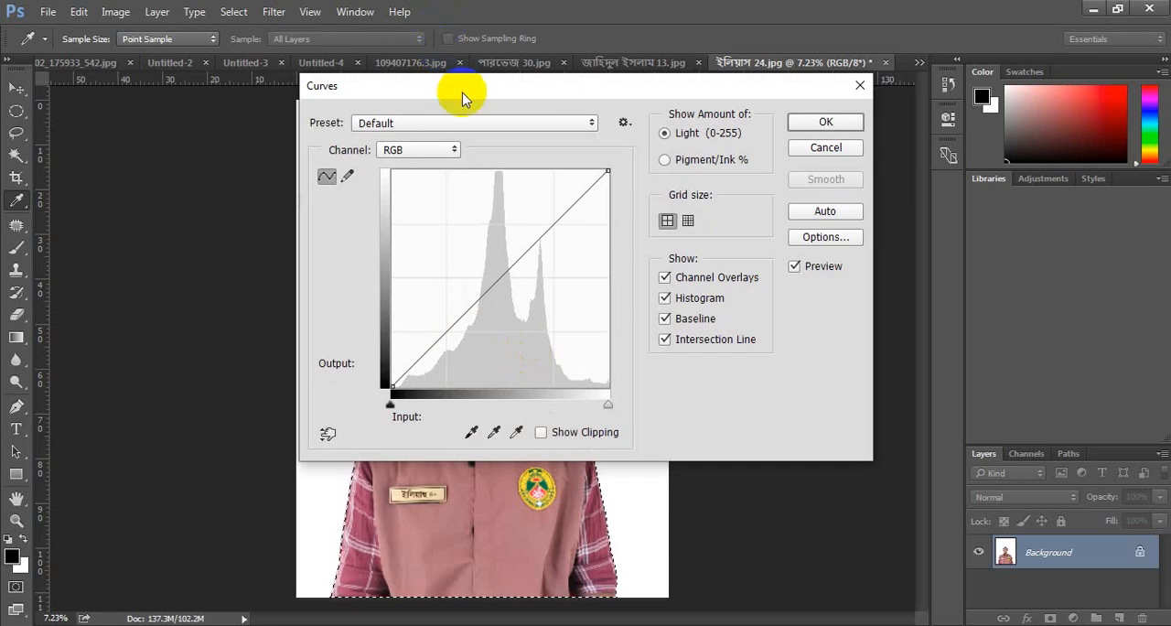
pyautogui.moveTo(465, 97); pyautogui.dragTo(903, 151)
pyautogui.moveTo(943, 338); pyautogui.dragTo(963, 324)
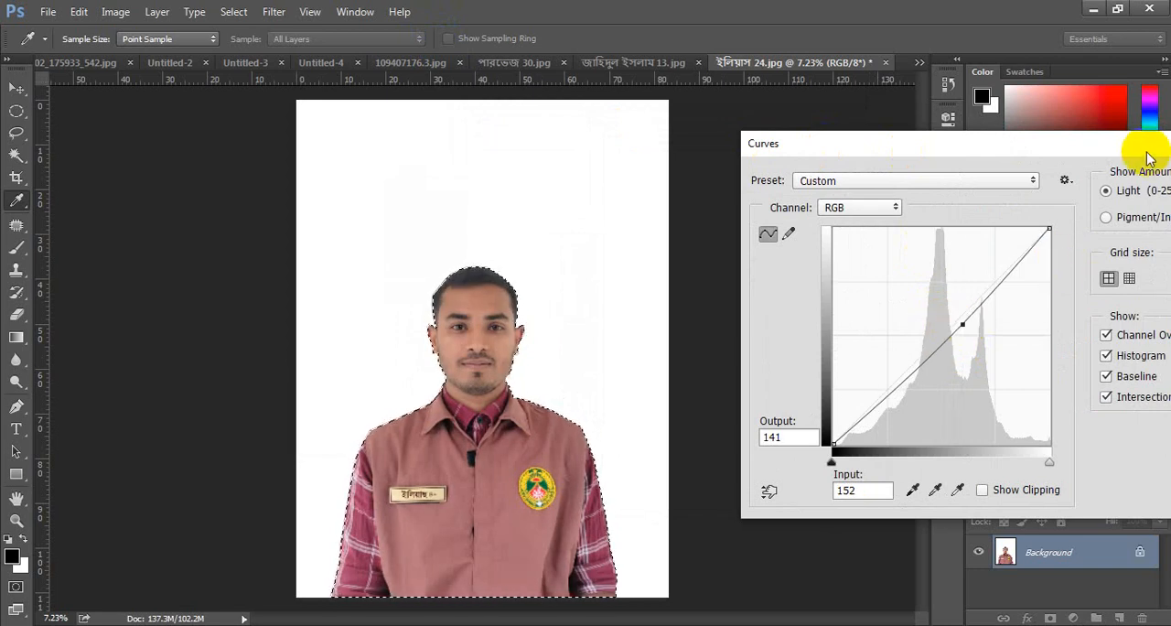
pyautogui.moveTo(1082, 144); pyautogui.dragTo(906, 122)
pyautogui.click(1080, 156)
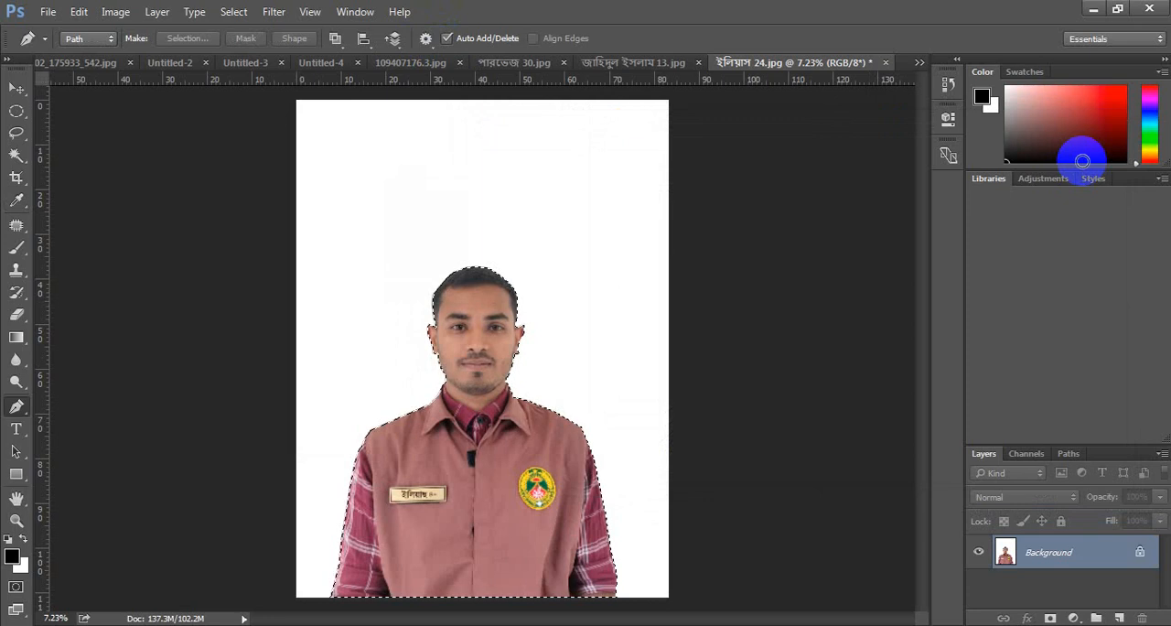
pyautogui.scroll(4, 716, 345)
pyautogui.click(347, 380)
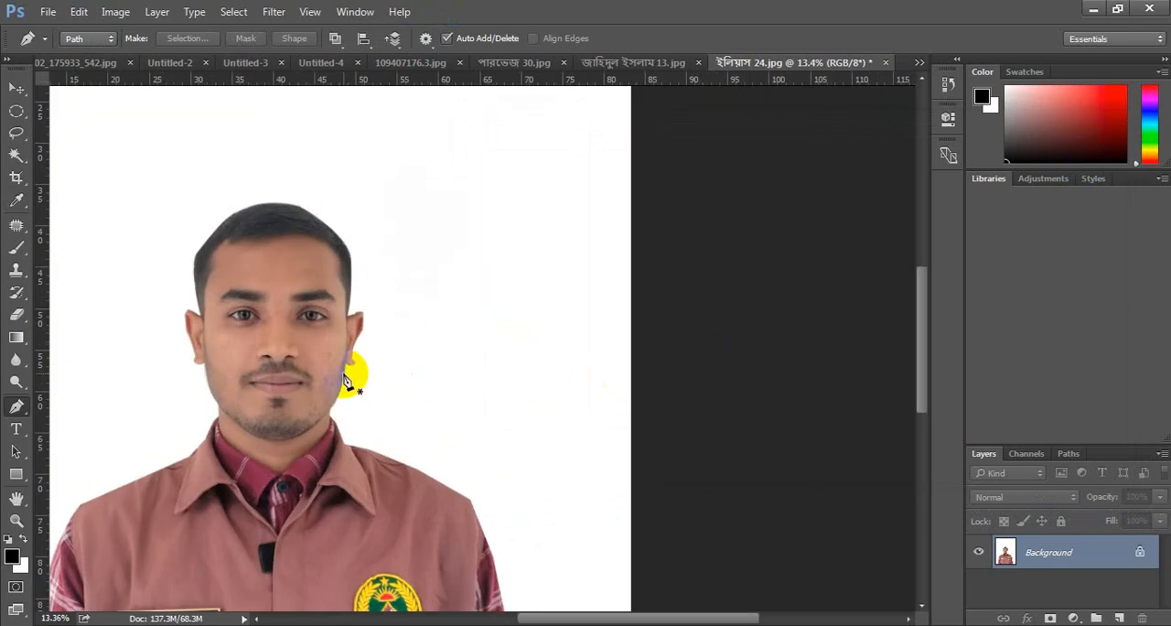
pyautogui.scroll(-3, 345, 379)
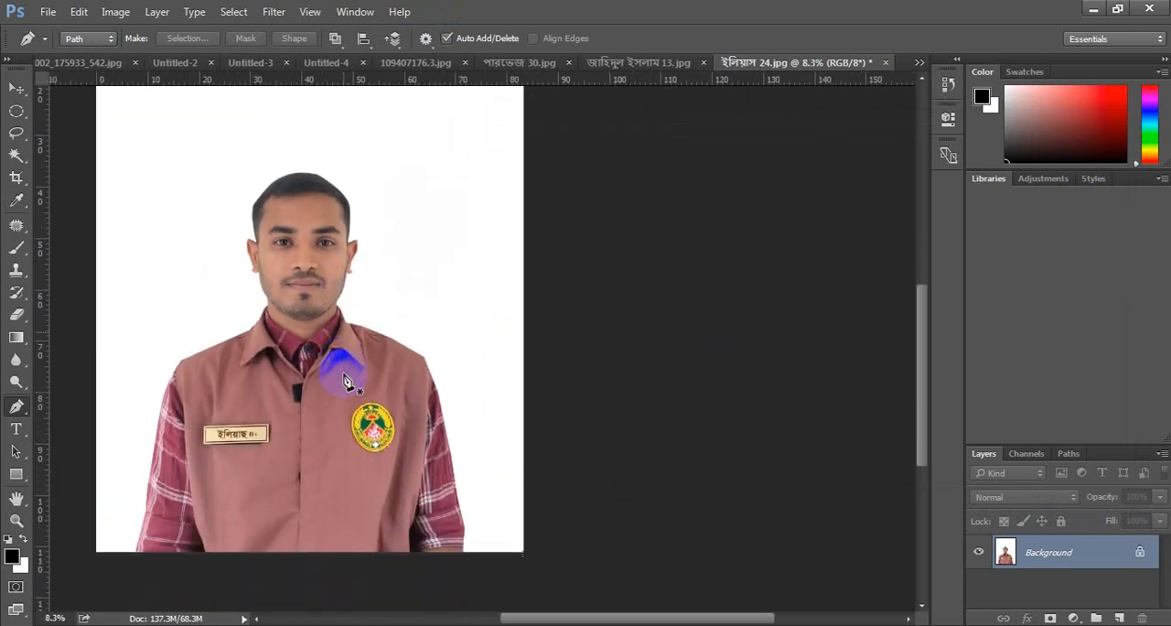